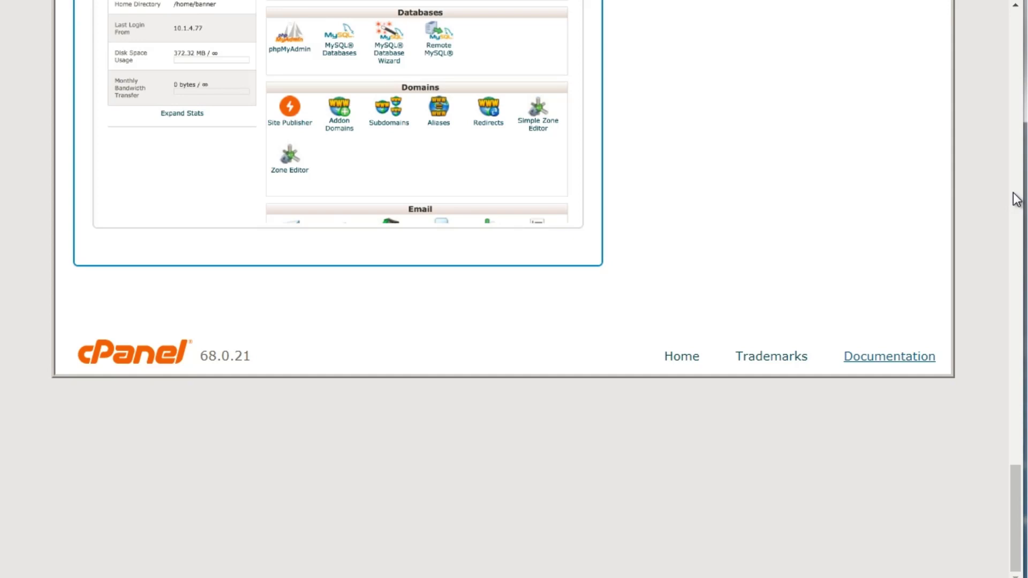
- Open the Change Style page from the account's user options
{"action": "left_click_drag", "start_coordinate": [1018, 500], "coordinate": [1010, 441]}
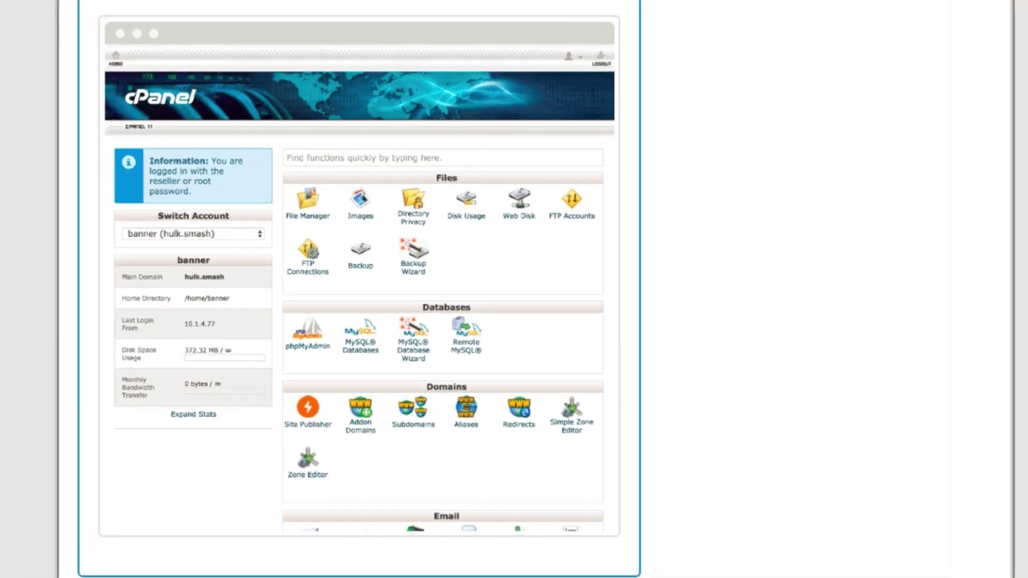
{"action": "scroll", "coordinate": [1016, 445], "scroll_direction": "up", "scroll_amount": 15}
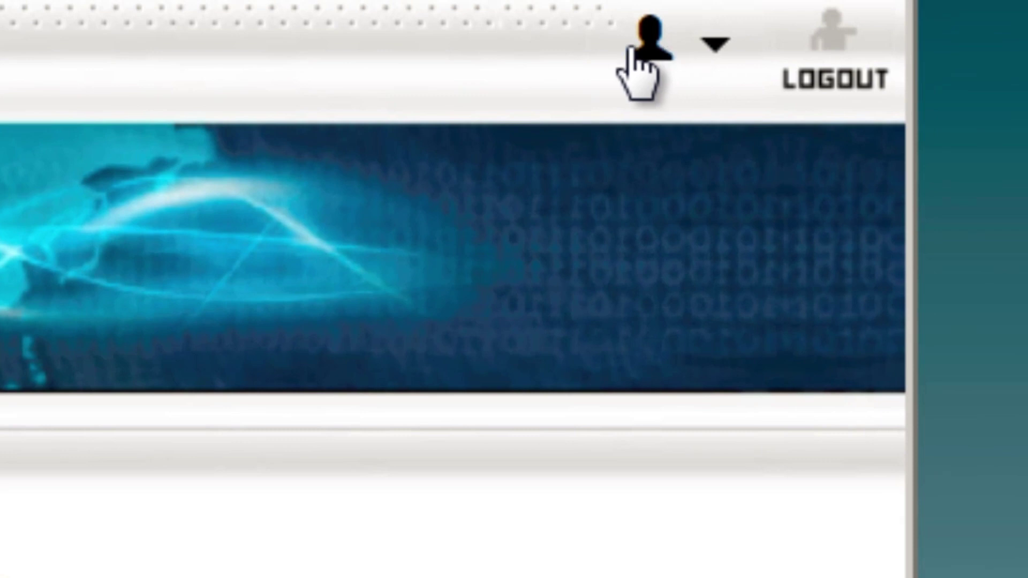
{"action": "left_click", "coordinate": [649, 58]}
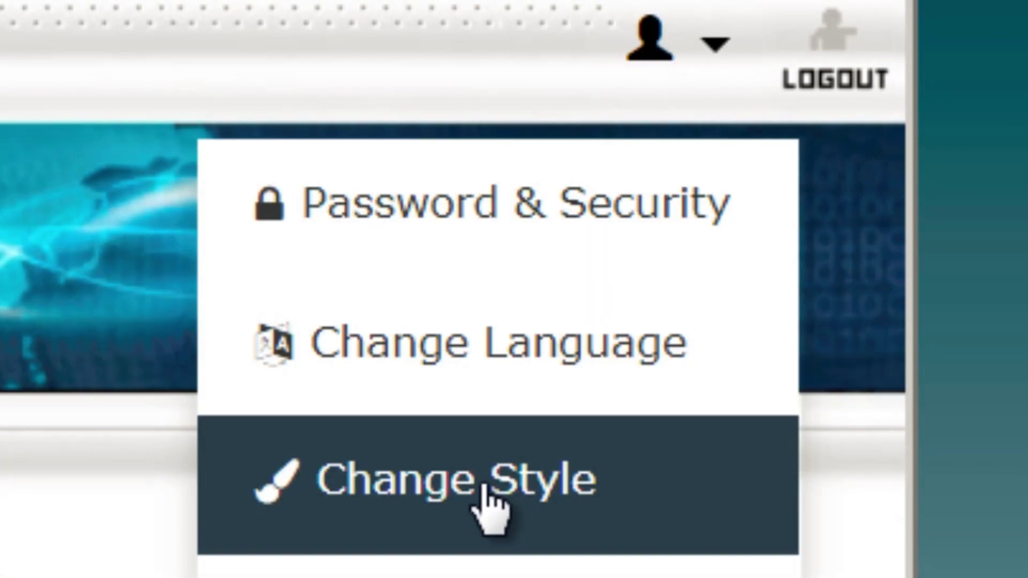
{"action": "left_click", "coordinate": [509, 505]}
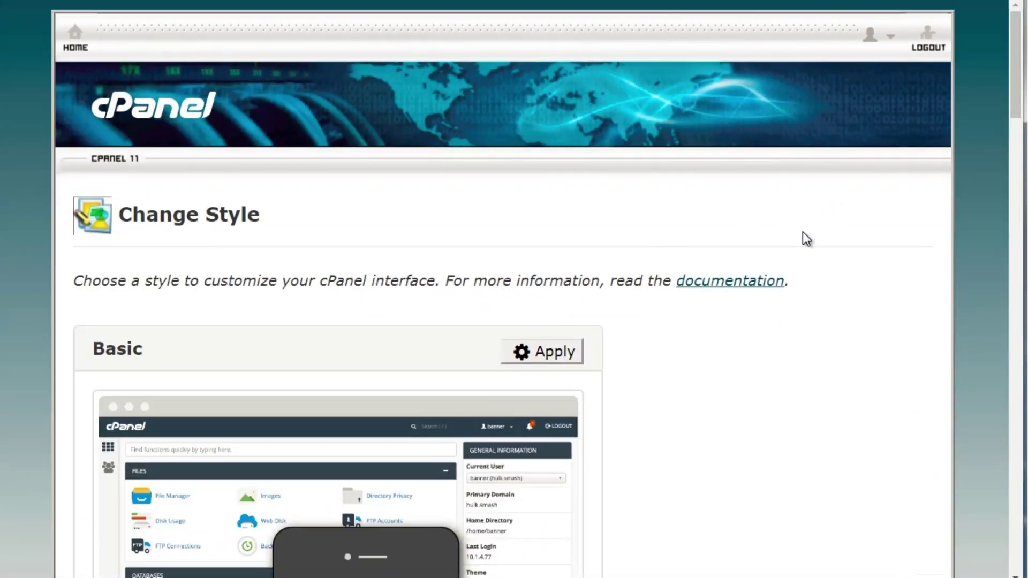
- Examine the previews of the available interface styles, from Basic through Light to Retro
{"action": "key", "text": "ctrl+plus"}
{"action": "key", "text": "ctrl+plus"}
{"action": "key", "text": "ctrl+plus"}
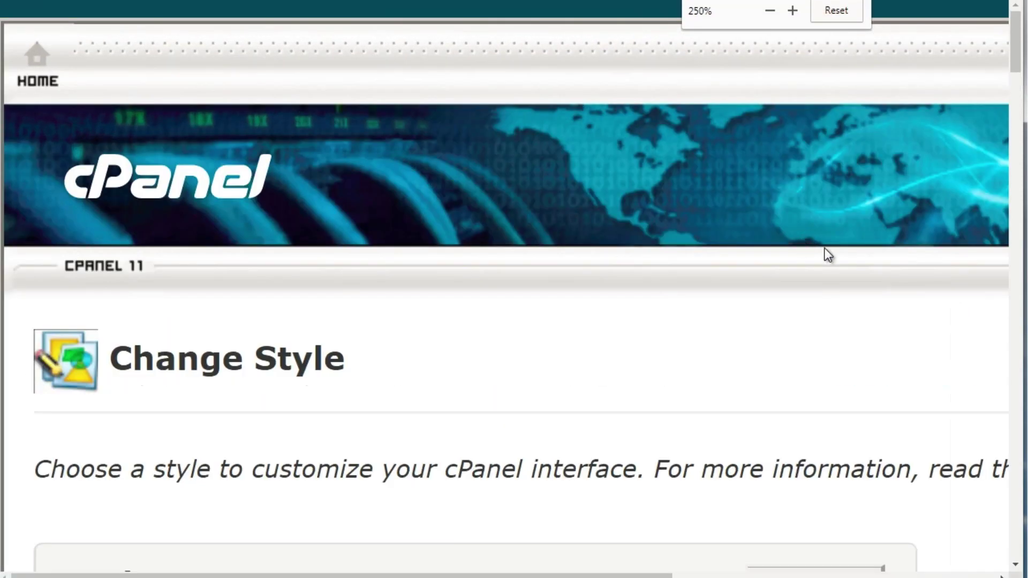
{"action": "scroll", "coordinate": [1000, 125], "scroll_direction": "down", "scroll_amount": 5}
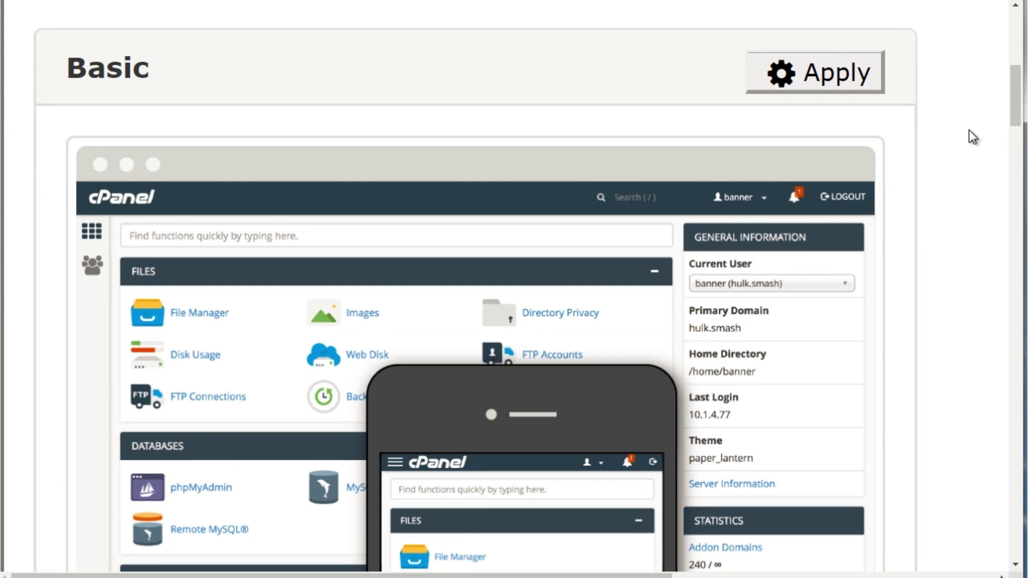
{"action": "left_click_drag", "start_coordinate": [1016, 109], "coordinate": [1020, 335]}
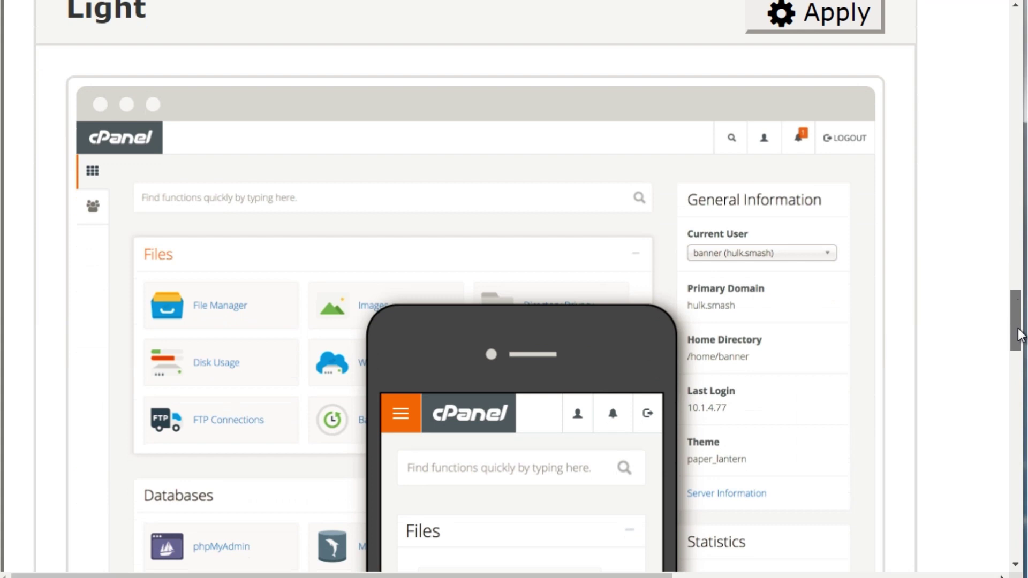
{"action": "left_click_drag", "start_coordinate": [1019, 335], "coordinate": [1018, 439]}
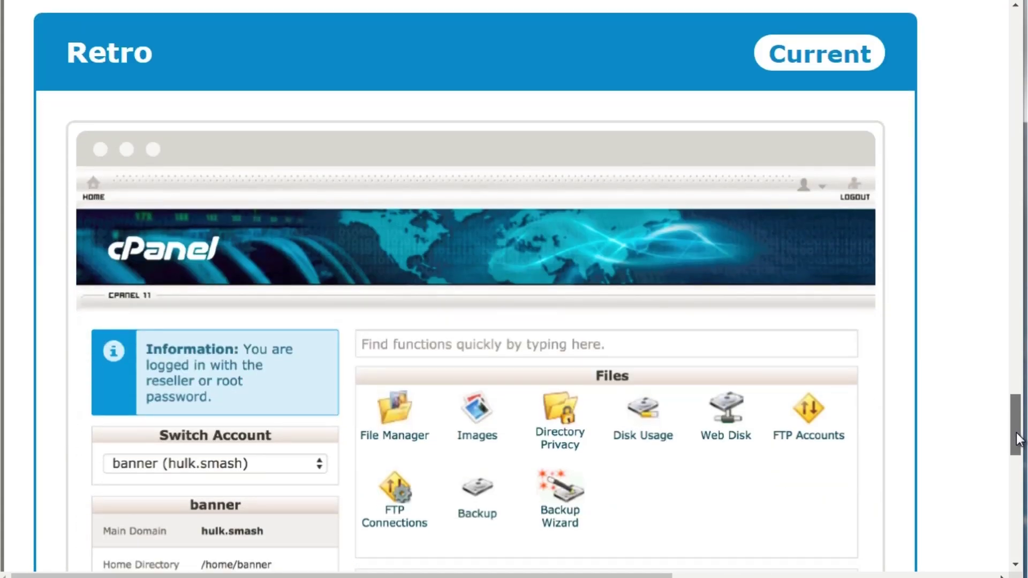
{"action": "left_click_drag", "start_coordinate": [1019, 438], "coordinate": [1018, 471]}
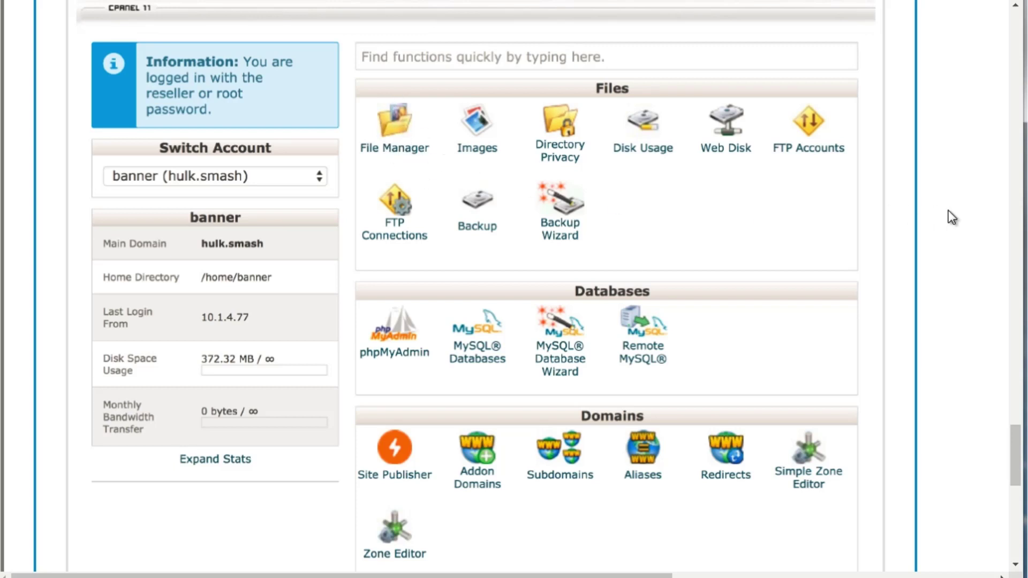
- Apply the Basic style to the cPanel interface
{"action": "left_click_drag", "start_coordinate": [1019, 445], "coordinate": [1016, 80]}
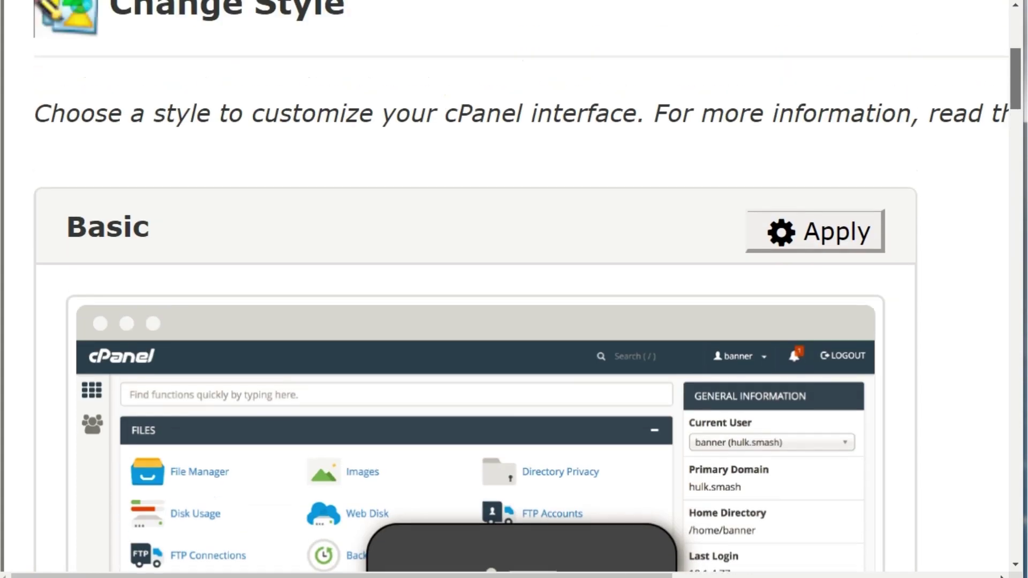
{"action": "scroll", "coordinate": [514, 289], "scroll_direction": "down", "scroll_amount": 3}
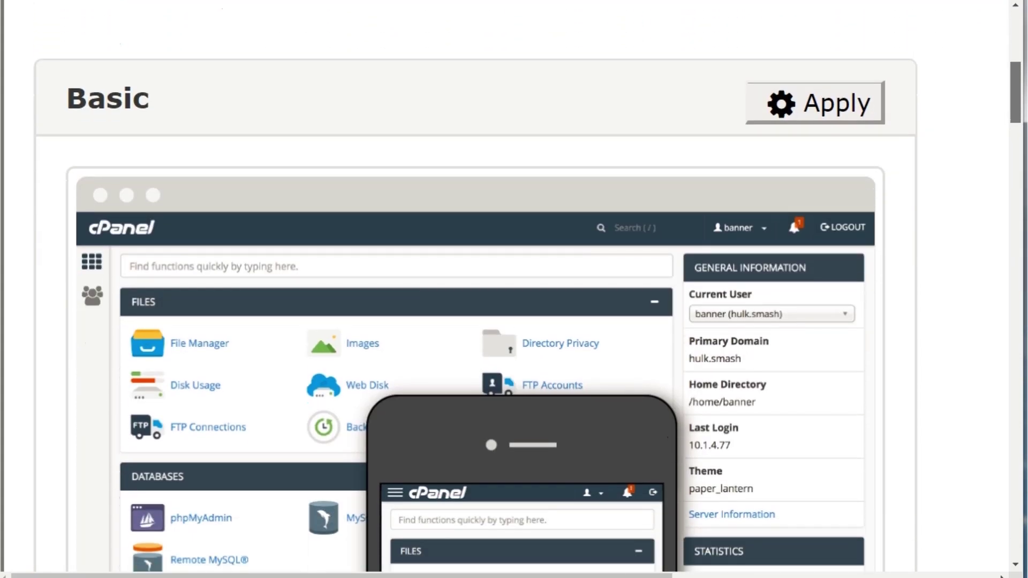
{"action": "left_click", "coordinate": [854, 115]}
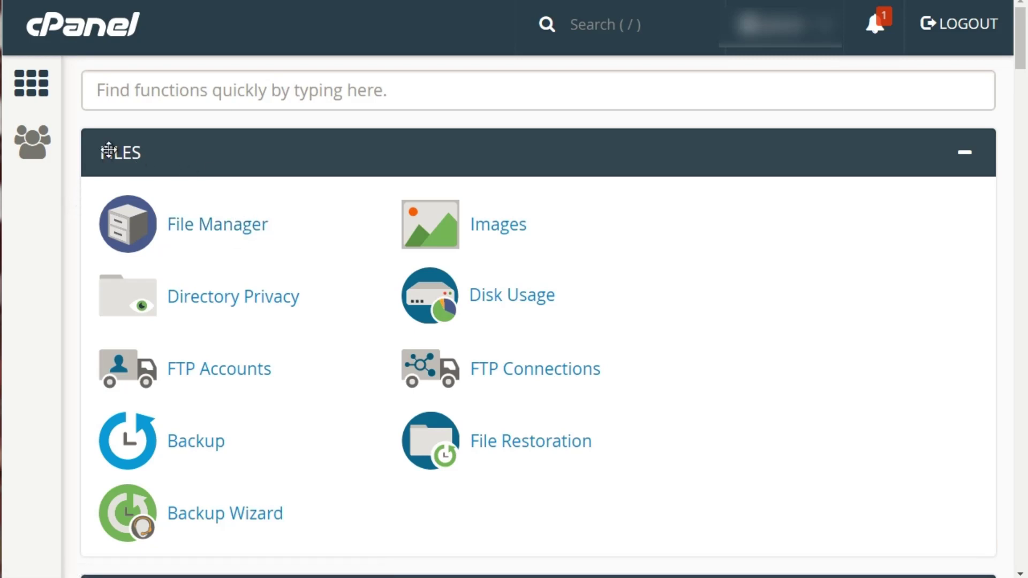
- Examine the tools offered in the Files and Databases sections of the home page
{"action": "left_click_drag", "start_coordinate": [108, 151], "coordinate": [126, 197]}
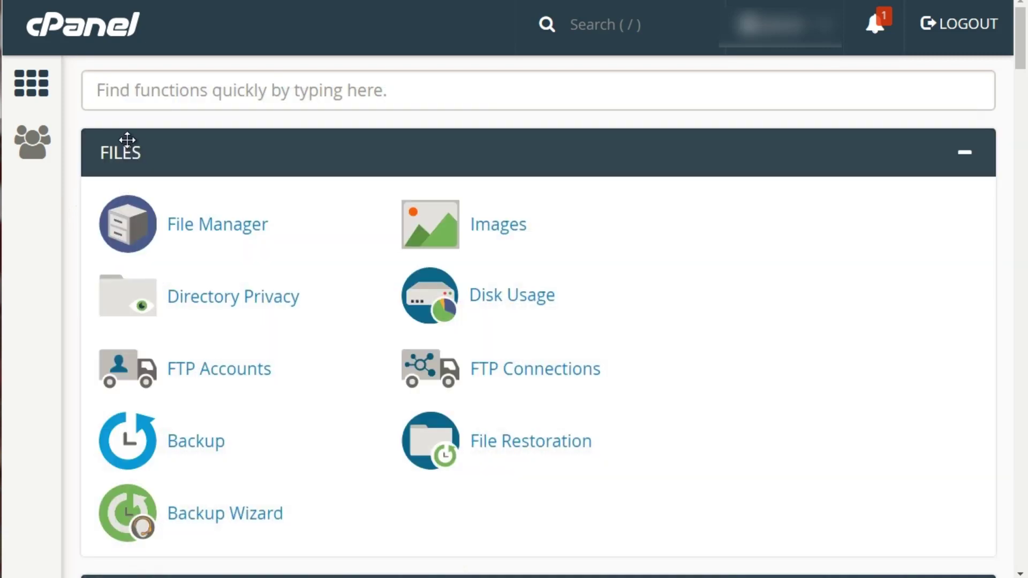
{"action": "scroll", "coordinate": [131, 181], "scroll_direction": "down", "scroll_amount": 7}
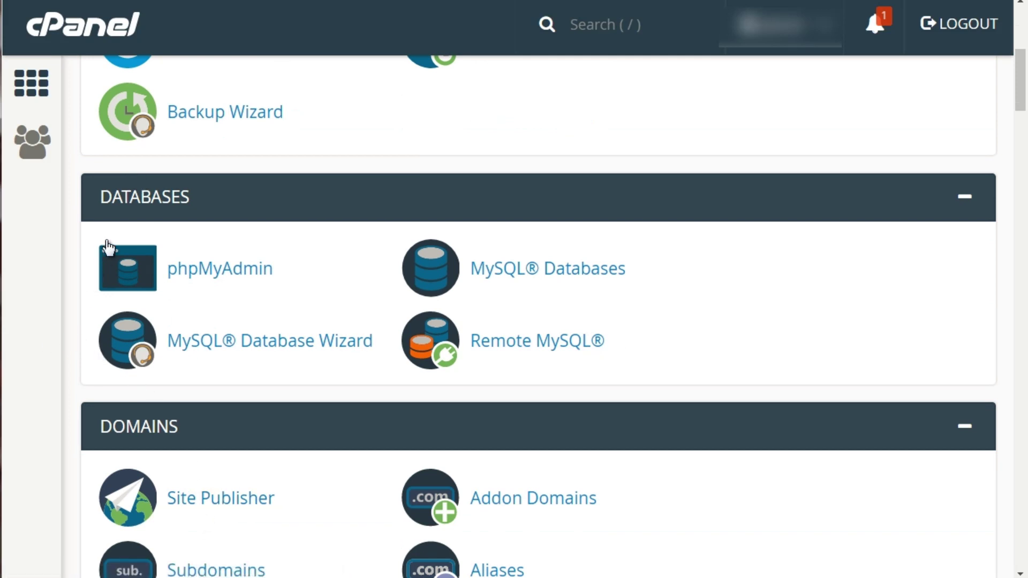
{"action": "scroll", "coordinate": [118, 198], "scroll_direction": "up", "scroll_amount": 6}
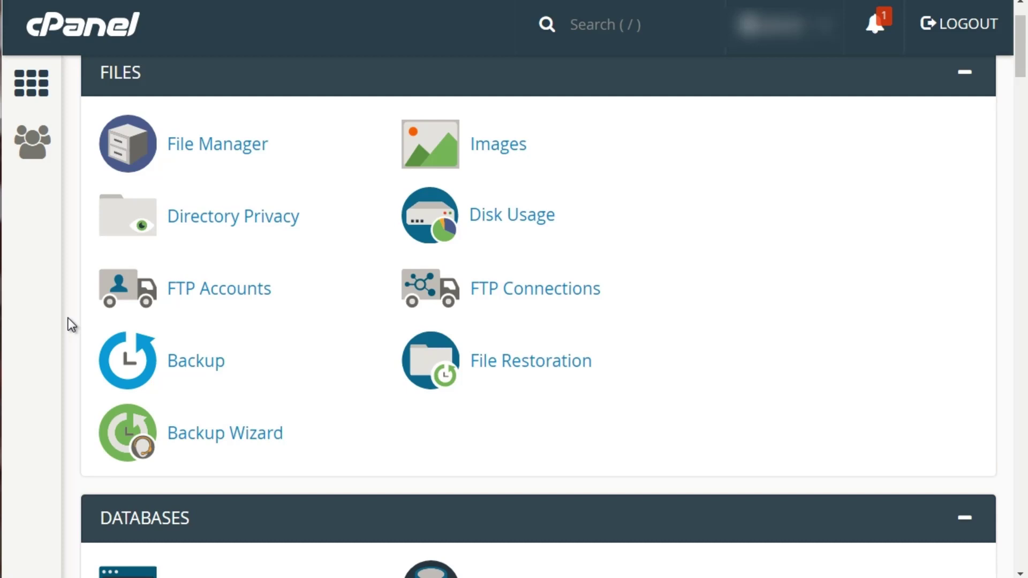
{"action": "scroll", "coordinate": [71, 324], "scroll_direction": "up", "scroll_amount": 2}
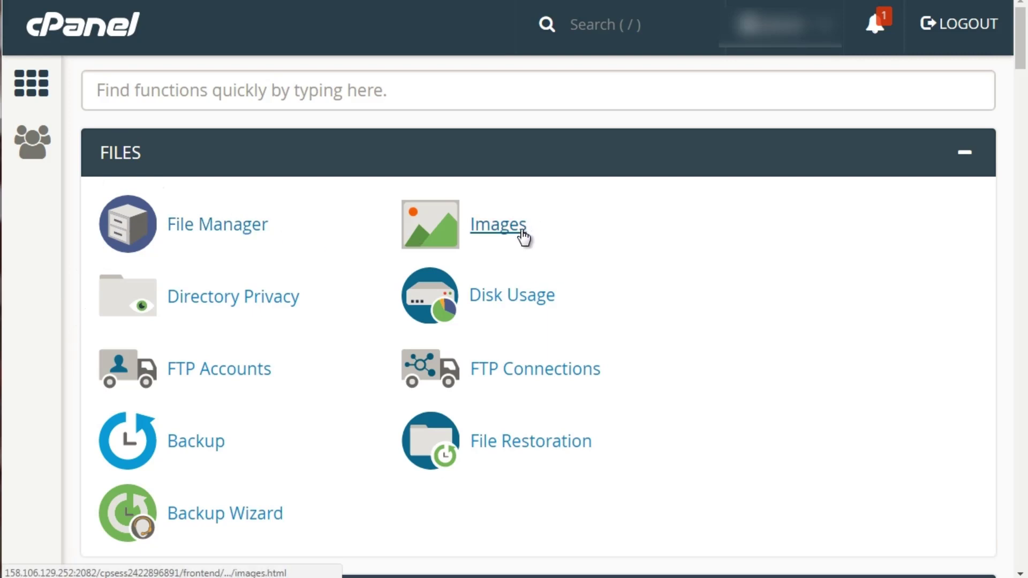
{"action": "scroll", "coordinate": [514, 244], "scroll_direction": "down", "scroll_amount": 2}
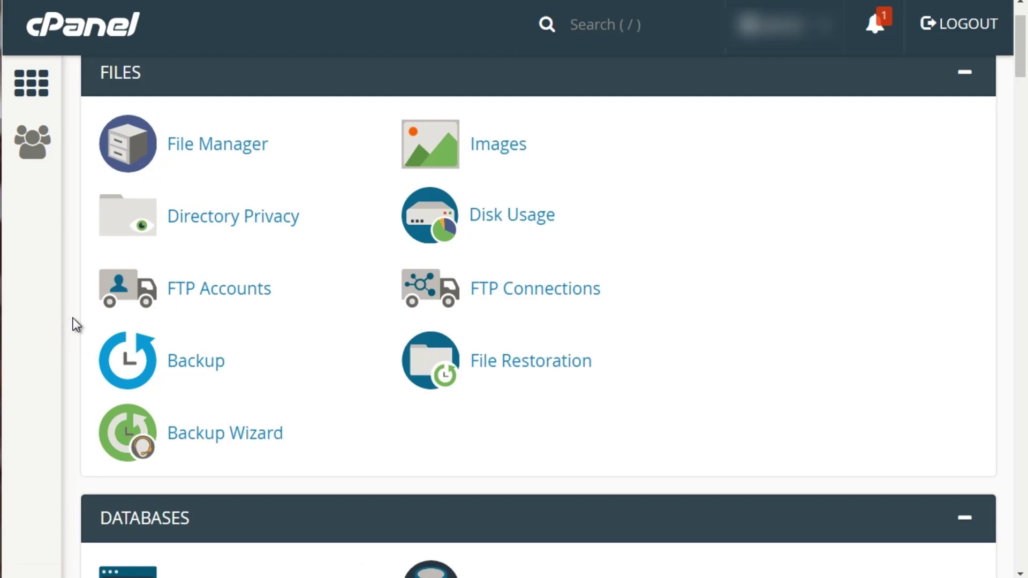
{"action": "scroll", "coordinate": [111, 263], "scroll_direction": "down", "scroll_amount": 5}
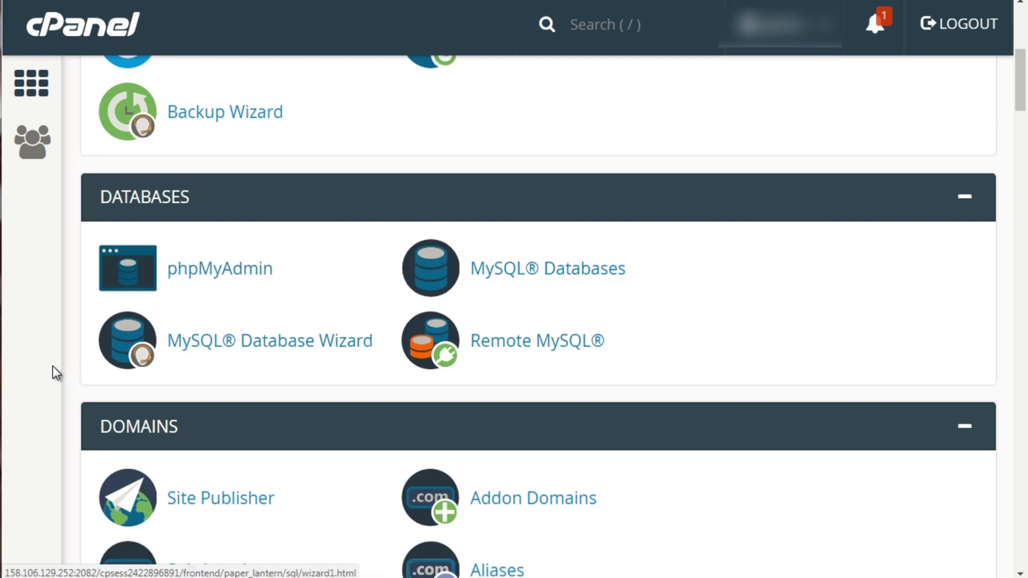
{"action": "scroll", "coordinate": [57, 367], "scroll_direction": "up", "scroll_amount": 4}
{"action": "scroll", "coordinate": [57, 367], "scroll_direction": "down", "scroll_amount": 5}
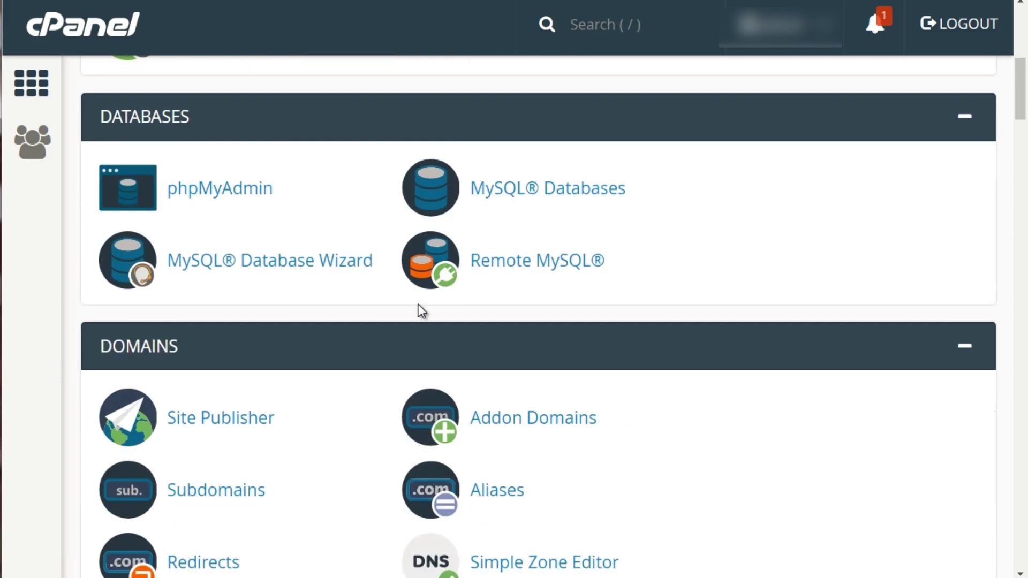
- Examine the tools offered in the Domains and Email sections
{"action": "scroll", "coordinate": [62, 367], "scroll_direction": "down", "scroll_amount": 4}
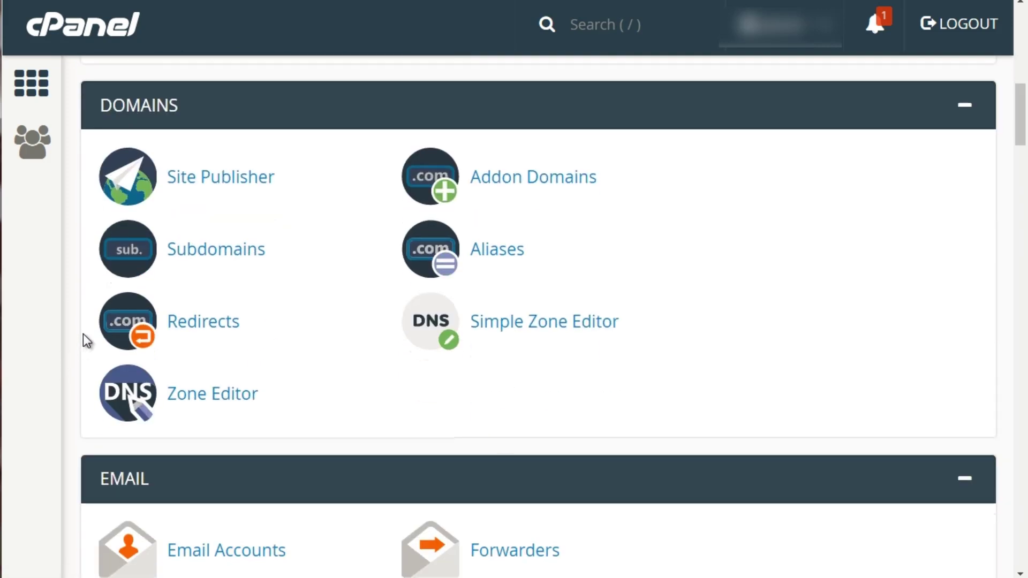
{"action": "scroll", "coordinate": [82, 333], "scroll_direction": "up", "scroll_amount": 1}
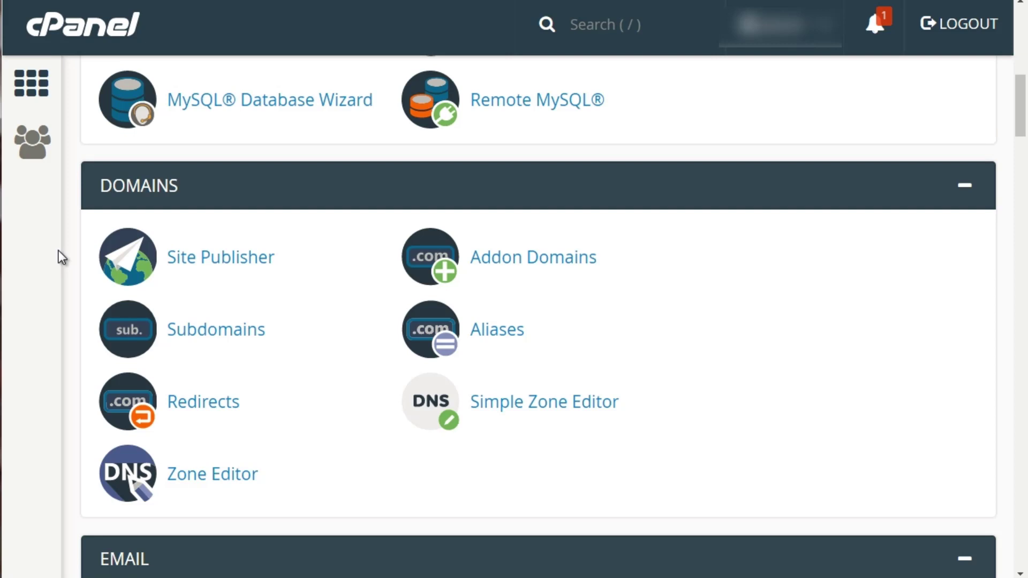
{"action": "scroll", "coordinate": [58, 250], "scroll_direction": "down", "scroll_amount": 7}
{"action": "scroll", "coordinate": [59, 249], "scroll_direction": "down", "scroll_amount": 2}
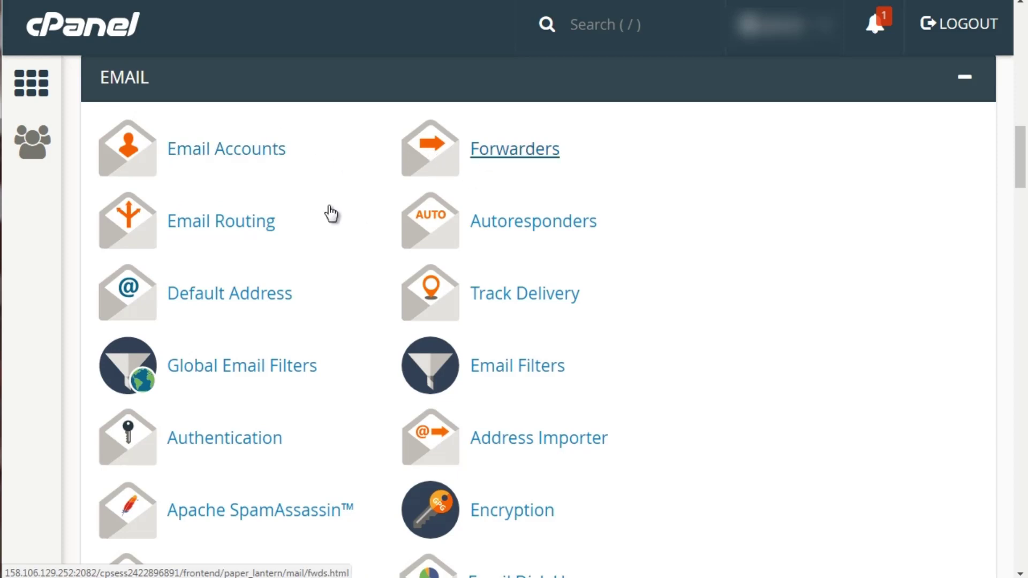
{"action": "scroll", "coordinate": [62, 278], "scroll_direction": "up", "scroll_amount": 3}
{"action": "scroll", "coordinate": [62, 278], "scroll_direction": "down", "scroll_amount": 4}
{"action": "scroll", "coordinate": [62, 274], "scroll_direction": "down", "scroll_amount": 1}
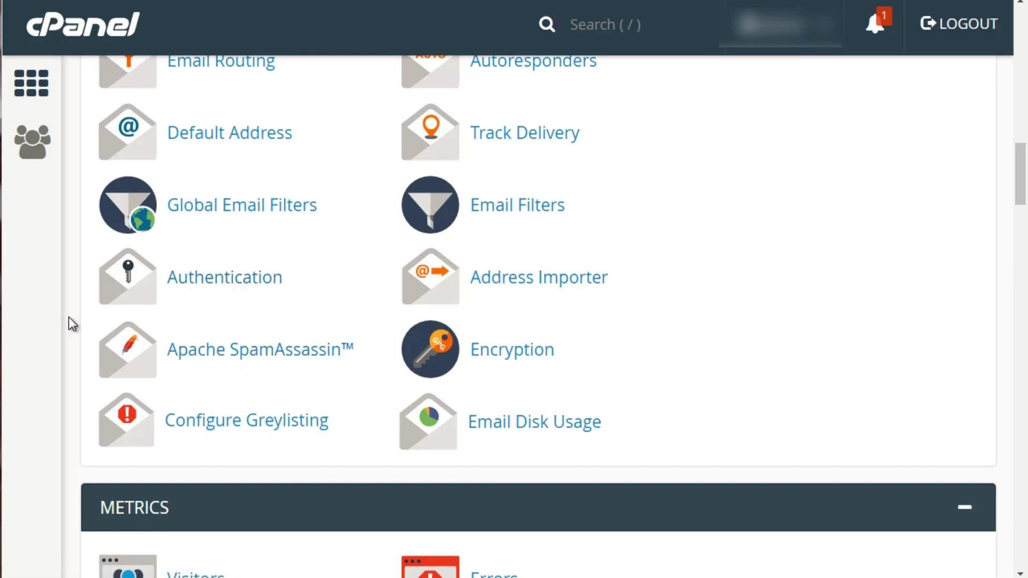
- Examine the tools in the Metrics and Security sections, including IP Blocker and Hotlink Protection
{"action": "scroll", "coordinate": [68, 317], "scroll_direction": "down", "scroll_amount": 5}
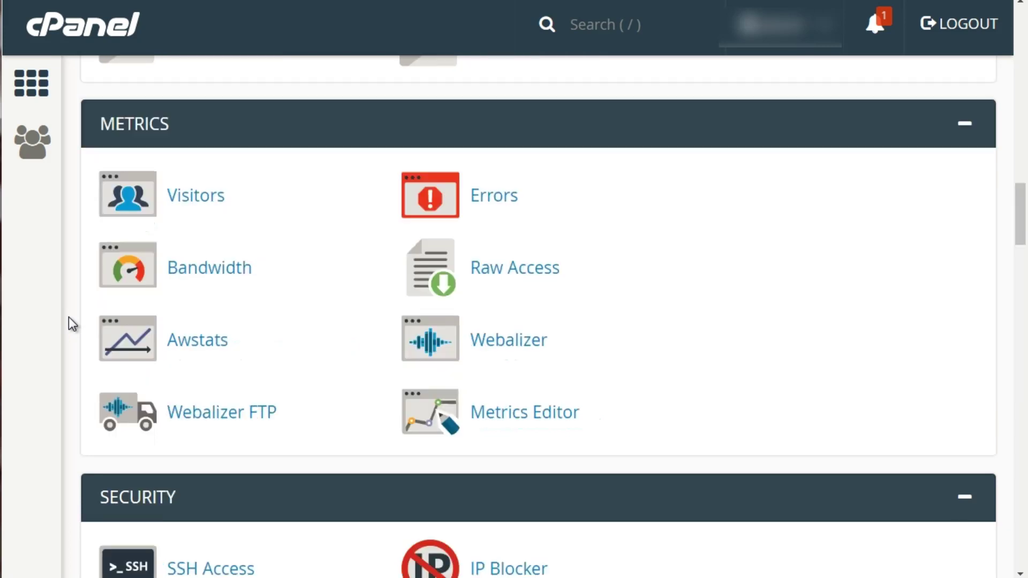
{"action": "scroll", "coordinate": [68, 317], "scroll_direction": "up", "scroll_amount": 1}
{"action": "scroll", "coordinate": [68, 317], "scroll_direction": "down", "scroll_amount": 1}
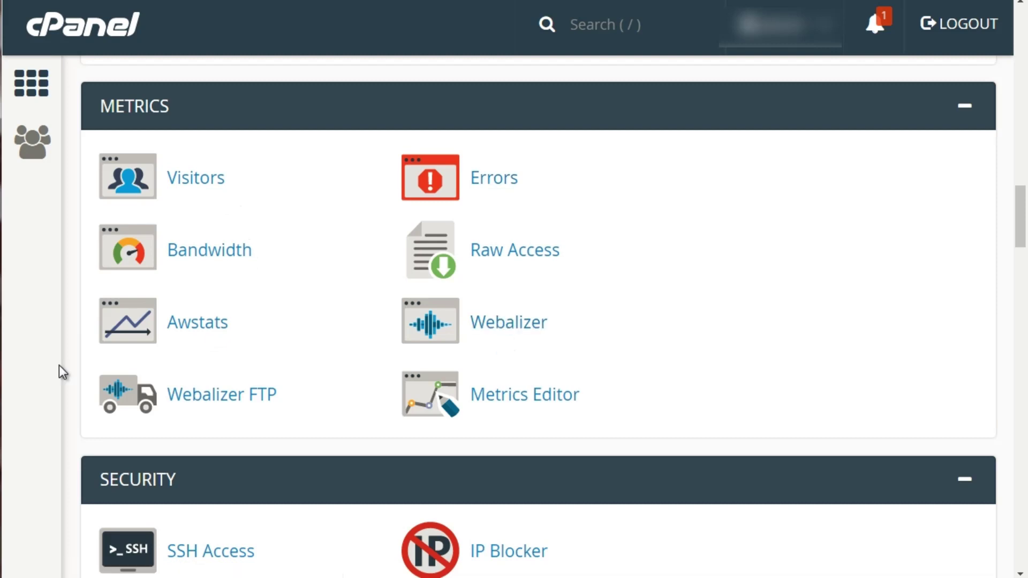
{"action": "scroll", "coordinate": [74, 245], "scroll_direction": "down", "scroll_amount": 5}
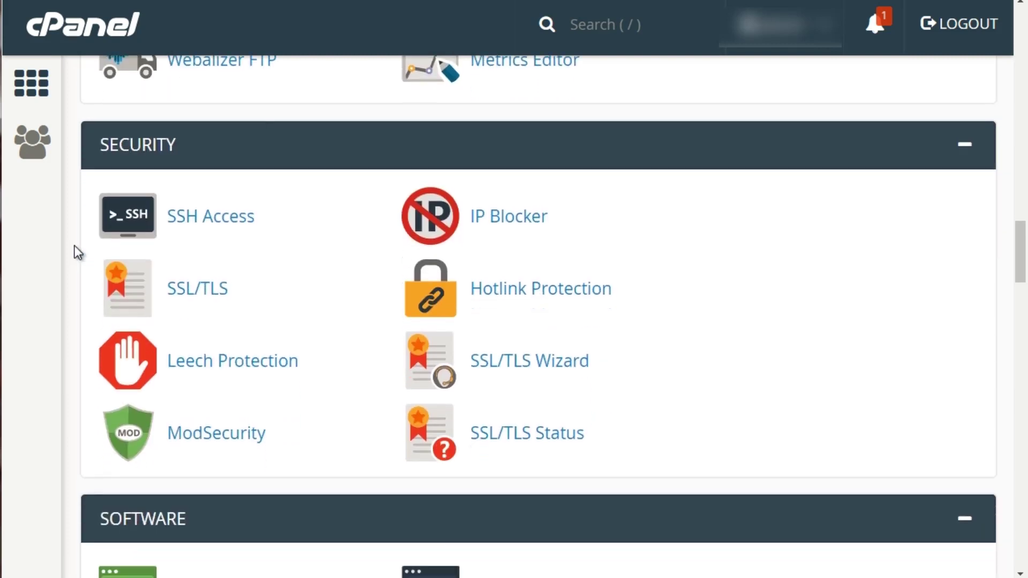
{"action": "scroll", "coordinate": [75, 240], "scroll_direction": "up", "scroll_amount": 1}
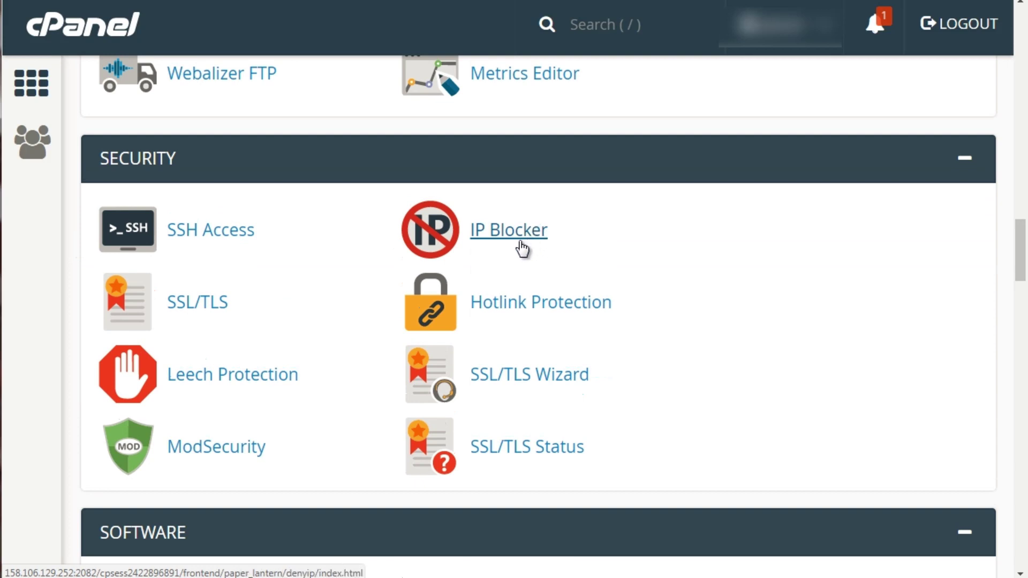
{"action": "right_click", "coordinate": [520, 320]}
{"action": "left_click", "coordinate": [548, 322]}
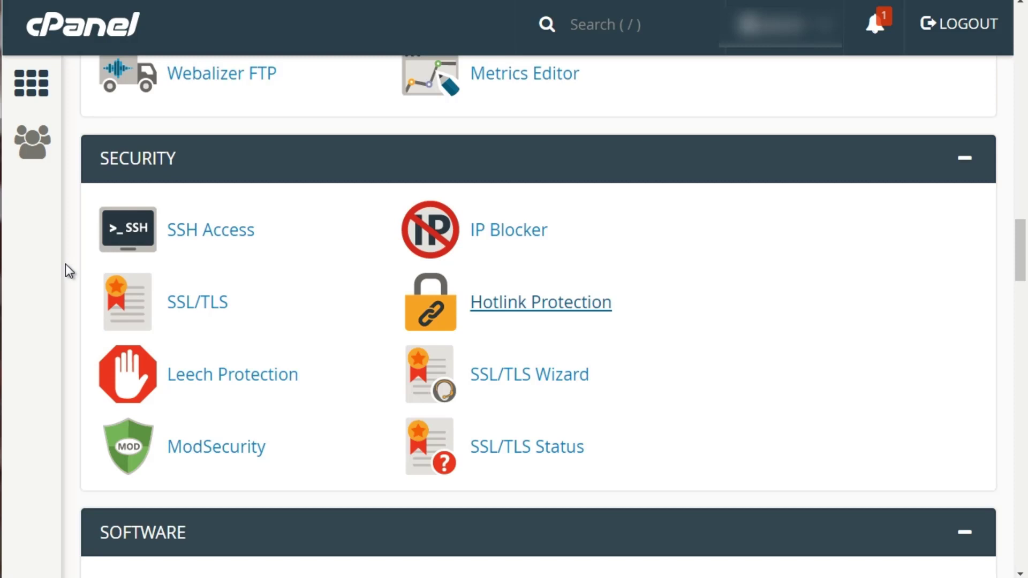
- Examine the tools in the Software and Advanced sections, including the Softaculous Apps Installer
{"action": "scroll", "coordinate": [65, 264], "scroll_direction": "down", "scroll_amount": 6}
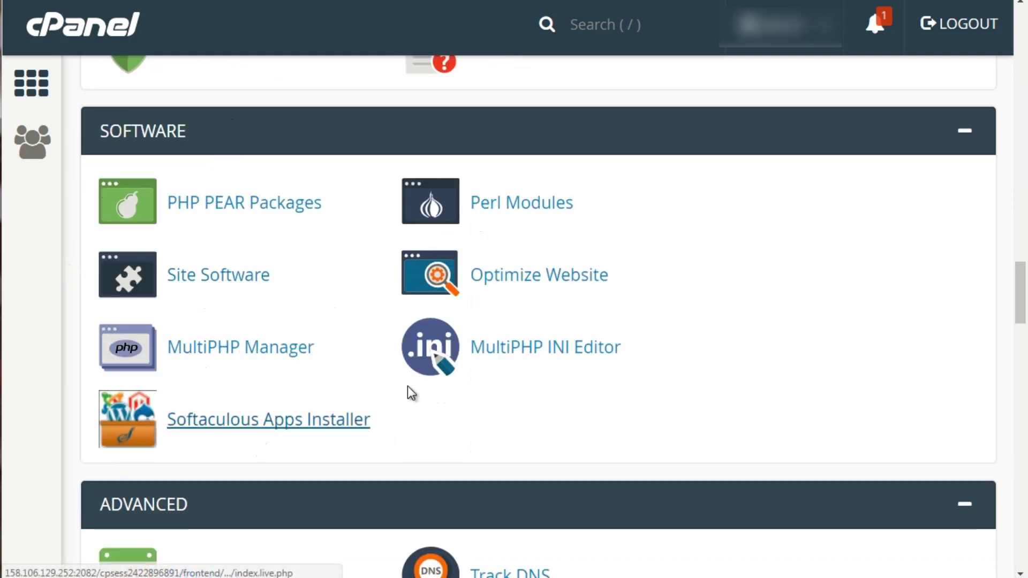
{"action": "scroll", "coordinate": [71, 367], "scroll_direction": "down", "scroll_amount": 1}
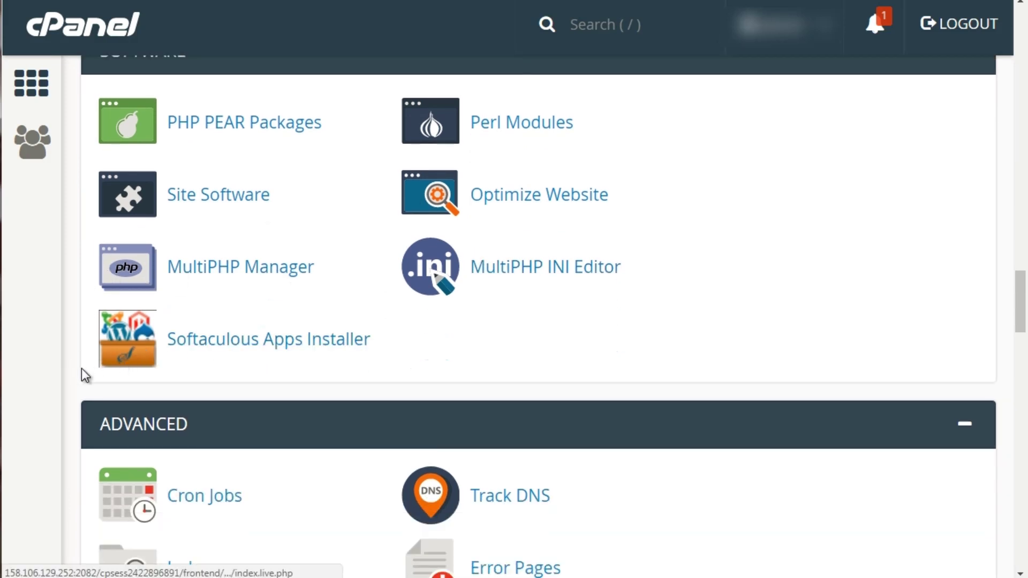
{"action": "scroll", "coordinate": [76, 374], "scroll_direction": "down", "scroll_amount": 3}
{"action": "scroll", "coordinate": [73, 368], "scroll_direction": "down", "scroll_amount": 1}
{"action": "scroll", "coordinate": [73, 368], "scroll_direction": "up", "scroll_amount": 1}
{"action": "scroll", "coordinate": [73, 368], "scroll_direction": "down", "scroll_amount": 1}
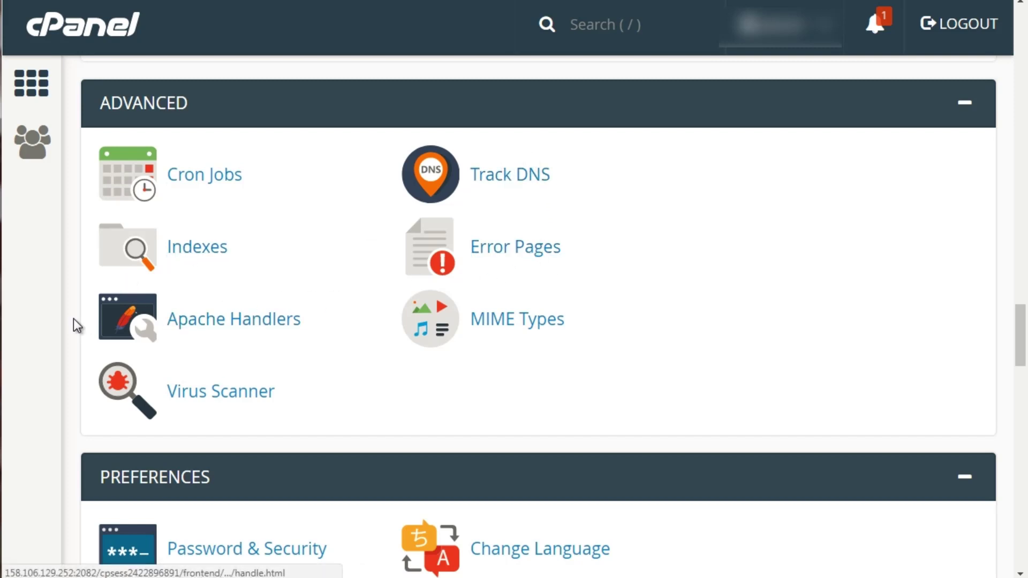
{"action": "scroll", "coordinate": [72, 322], "scroll_direction": "up", "scroll_amount": 3}
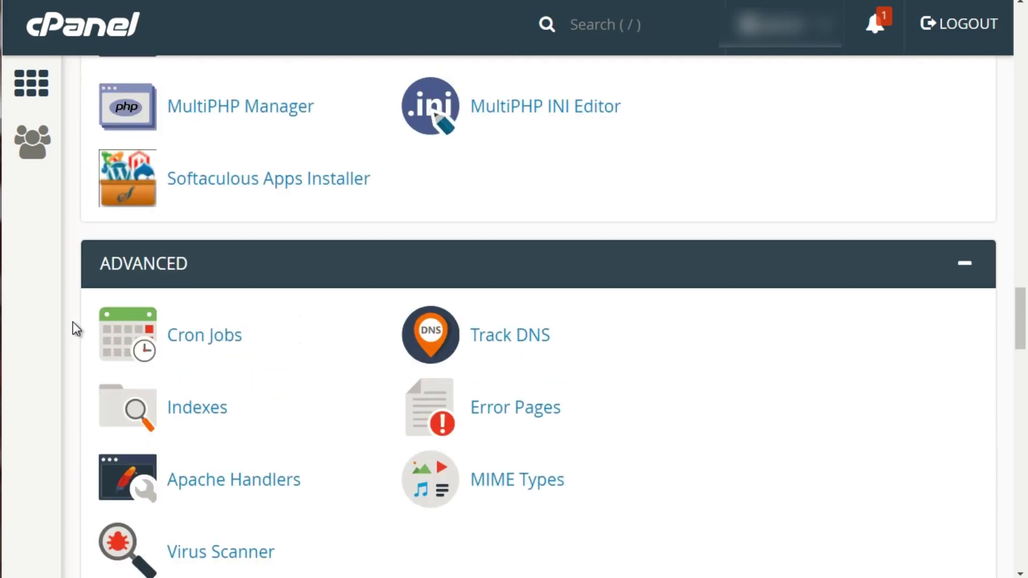
- Examine the Preferences section and the scripts and categories of the Softaculous Apps Installer
{"action": "scroll", "coordinate": [72, 323], "scroll_direction": "down", "scroll_amount": 5}
{"action": "scroll", "coordinate": [73, 322], "scroll_direction": "down", "scroll_amount": 4}
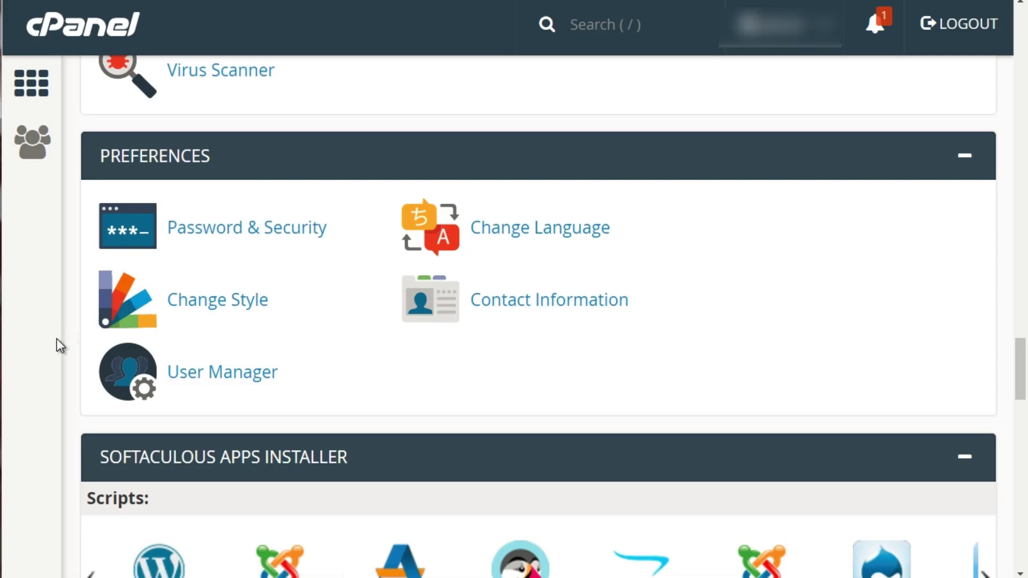
{"action": "scroll", "coordinate": [57, 338], "scroll_direction": "down", "scroll_amount": 4}
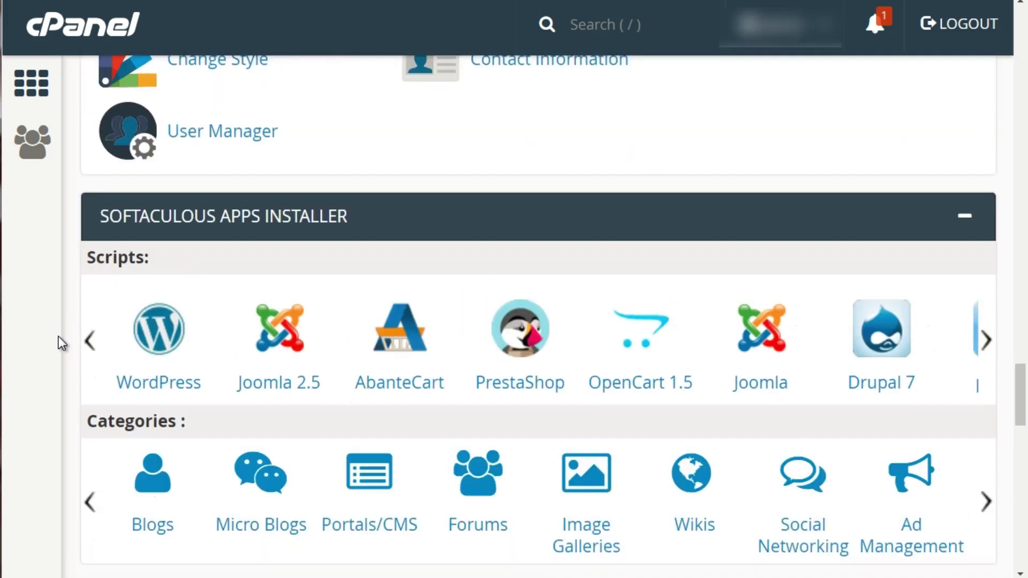
{"action": "scroll", "coordinate": [59, 338], "scroll_direction": "down", "scroll_amount": 1}
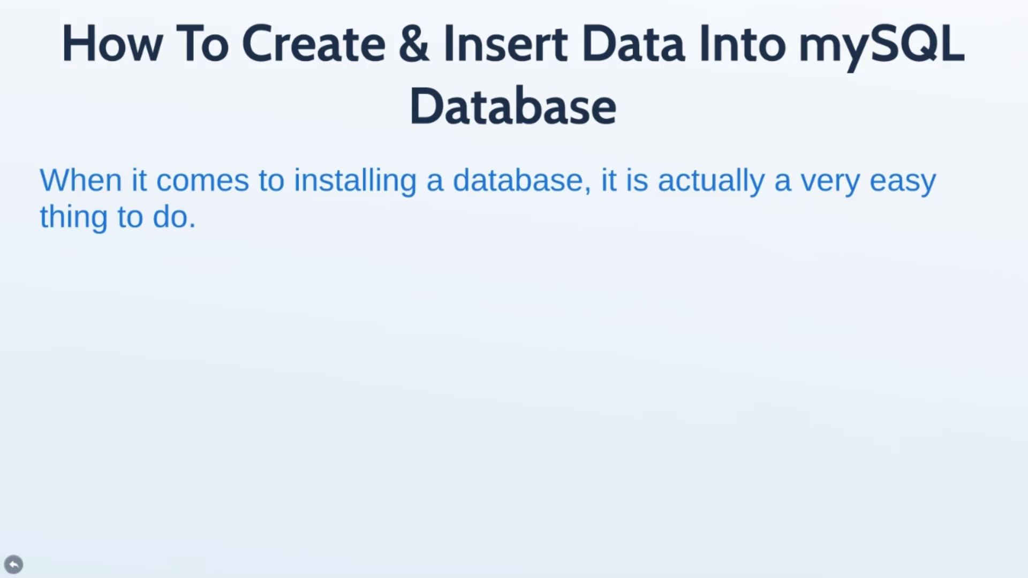
{"action": "key", "text": "Right"}
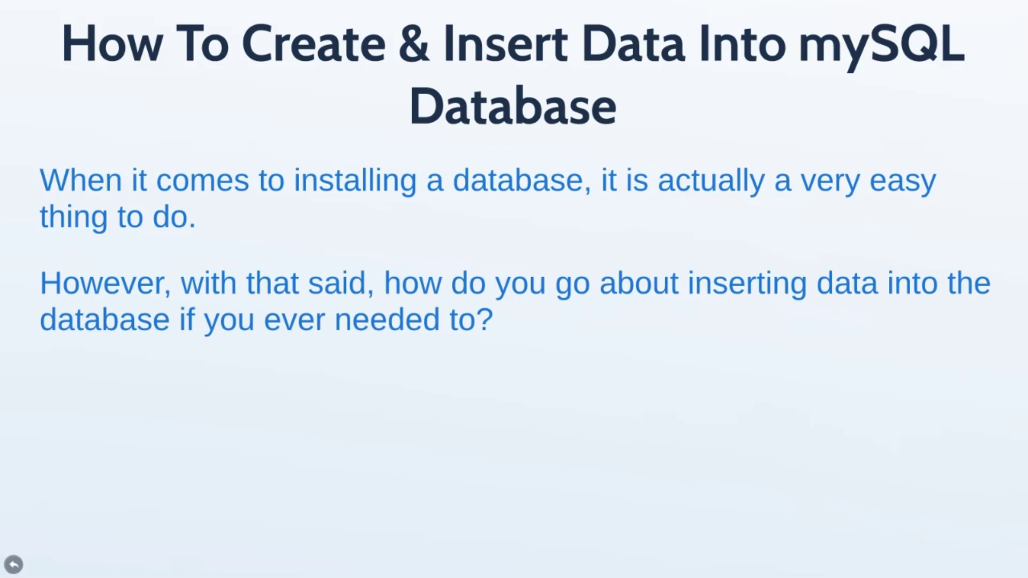
{"action": "key", "text": "Right"}
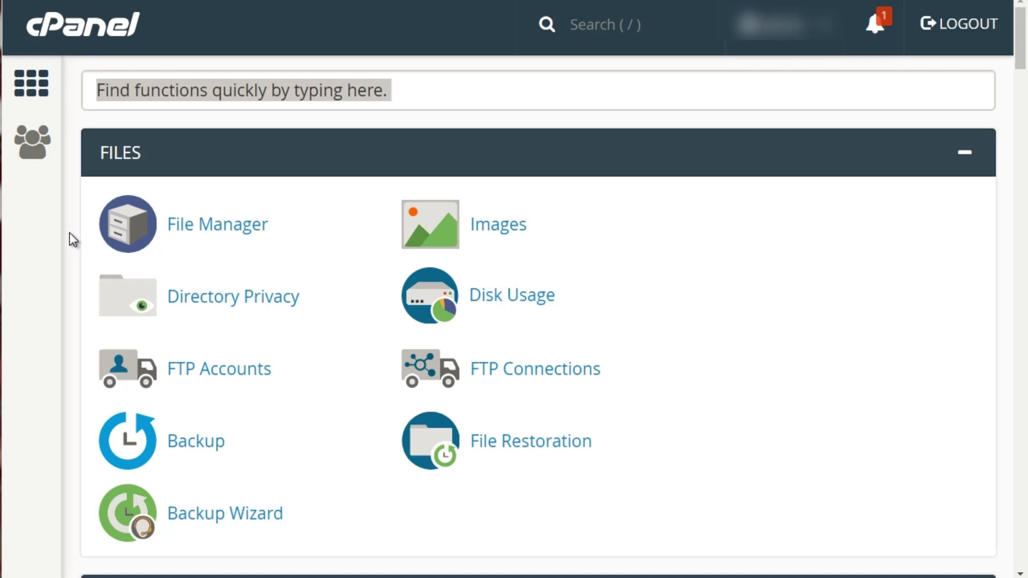
- Create a new database named dbbase under the sprout_ prefix with the MySQL Database Wizard
{"action": "scroll", "coordinate": [71, 234], "scroll_direction": "down", "scroll_amount": 3}
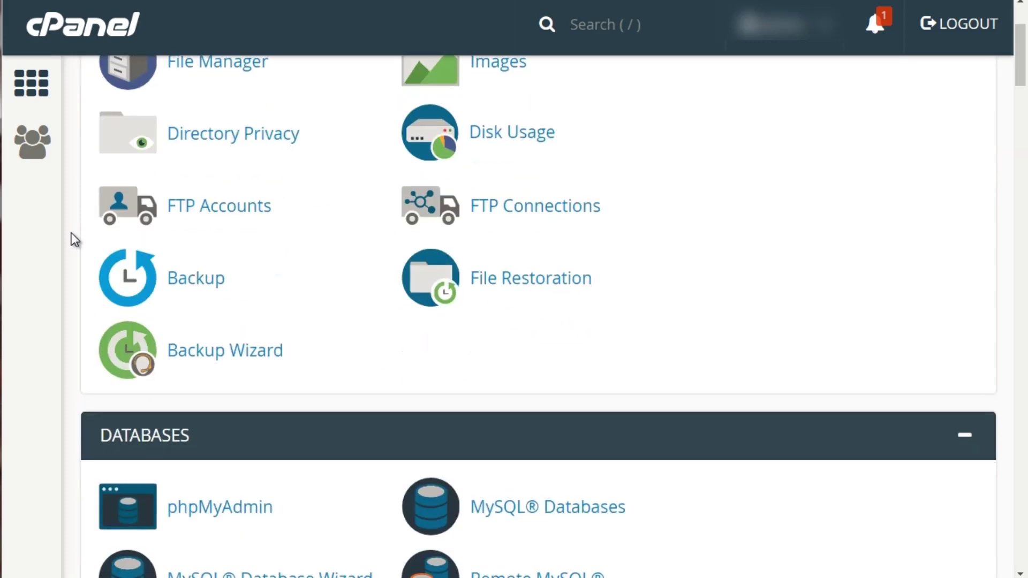
{"action": "scroll", "coordinate": [73, 239], "scroll_direction": "down", "scroll_amount": 4}
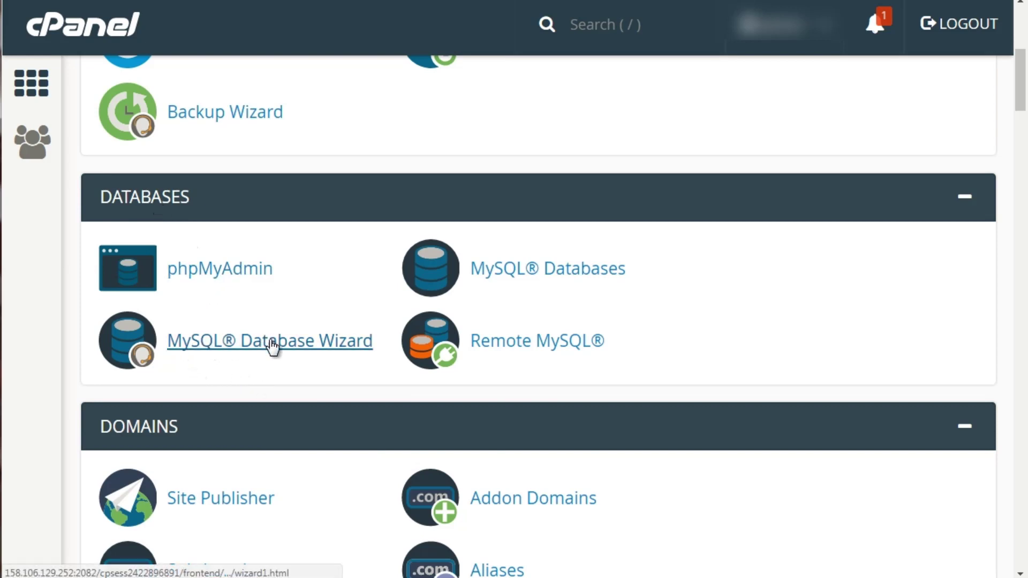
{"action": "left_click", "coordinate": [222, 346]}
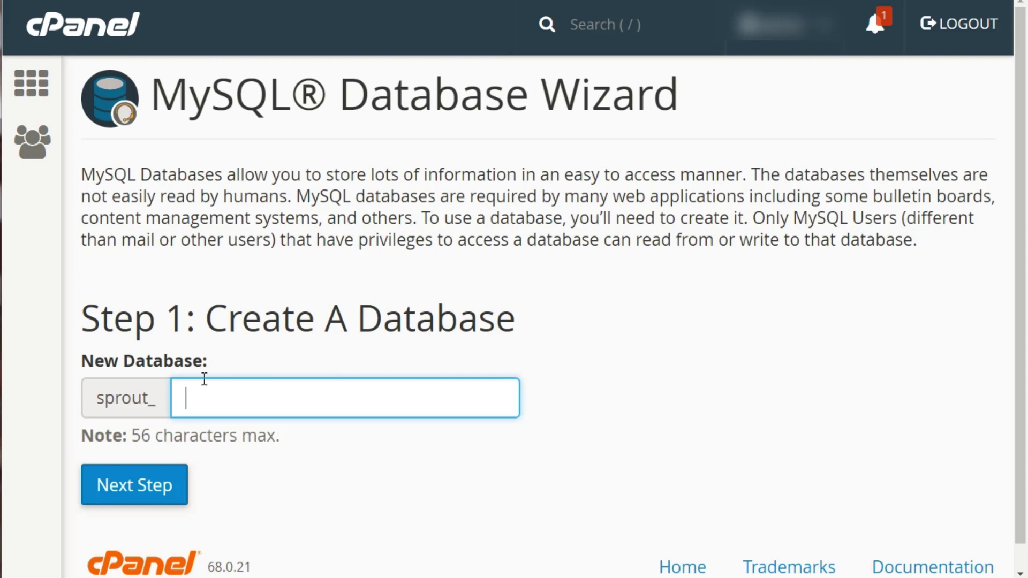
{"action": "left_click_drag", "start_coordinate": [99, 399], "coordinate": [157, 404]}
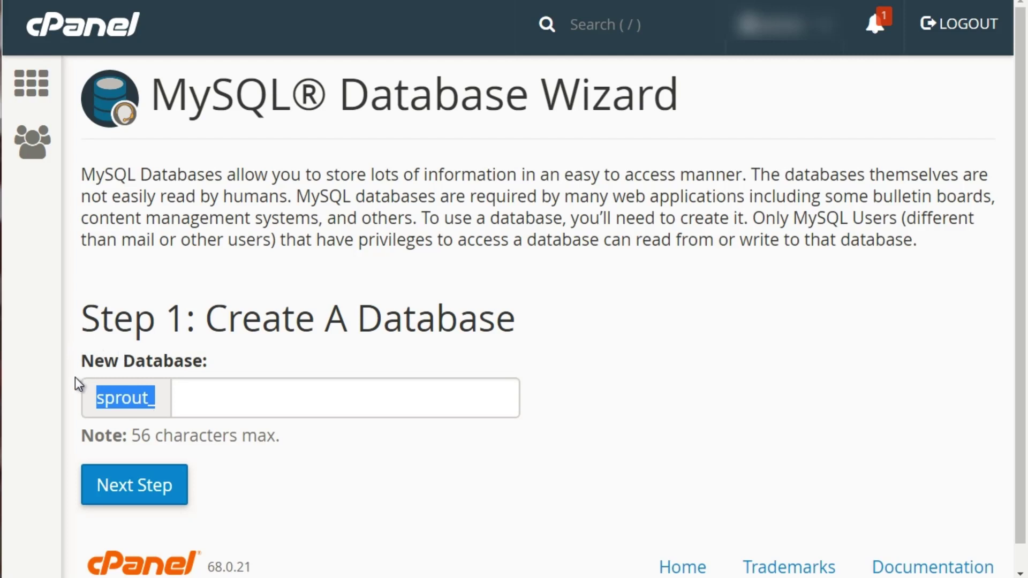
{"action": "left_click", "coordinate": [111, 396]}
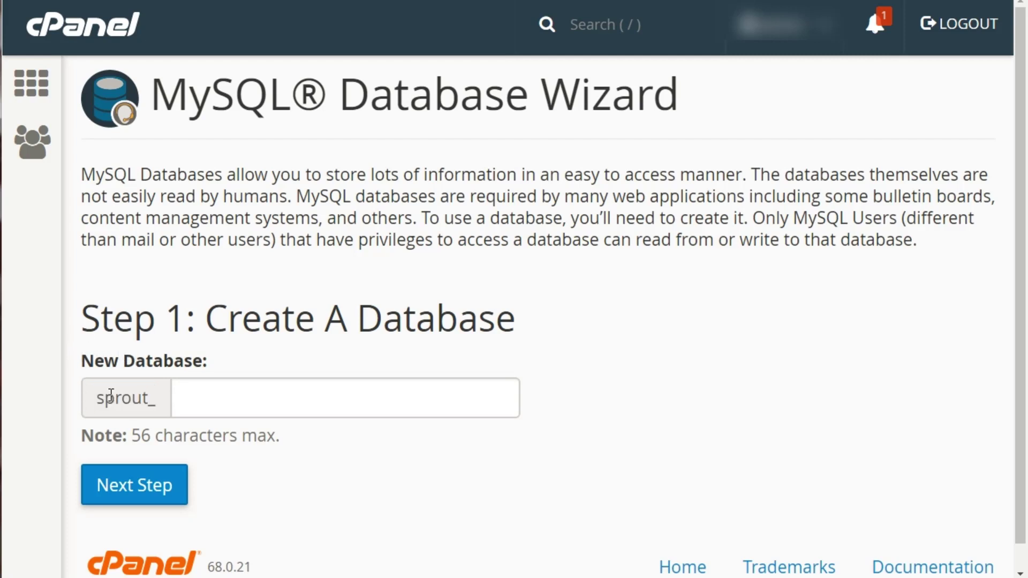
{"action": "left_click", "coordinate": [232, 395]}
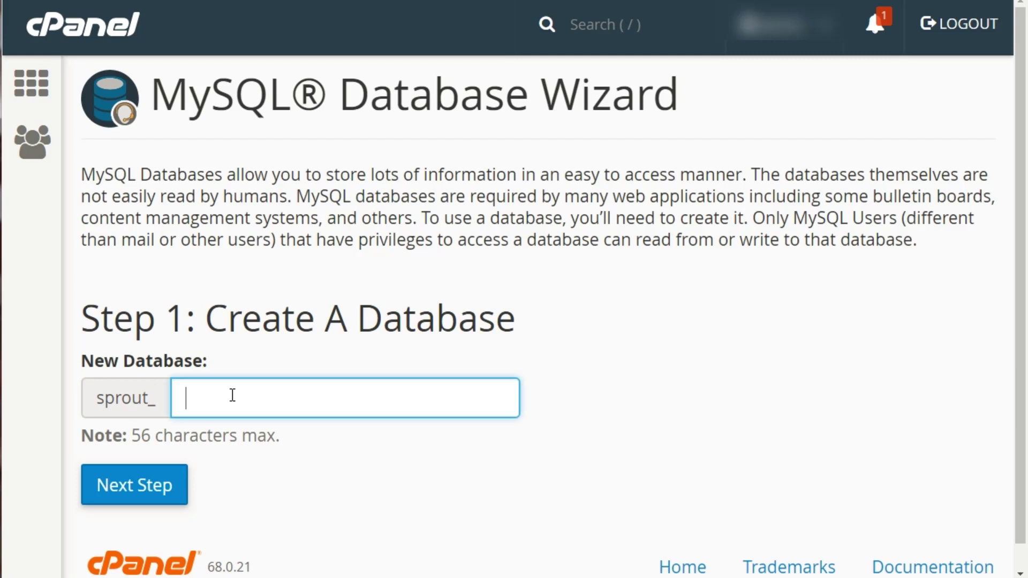
{"action": "type", "text": "dbbase"}
{"action": "left_click", "coordinate": [292, 324]}
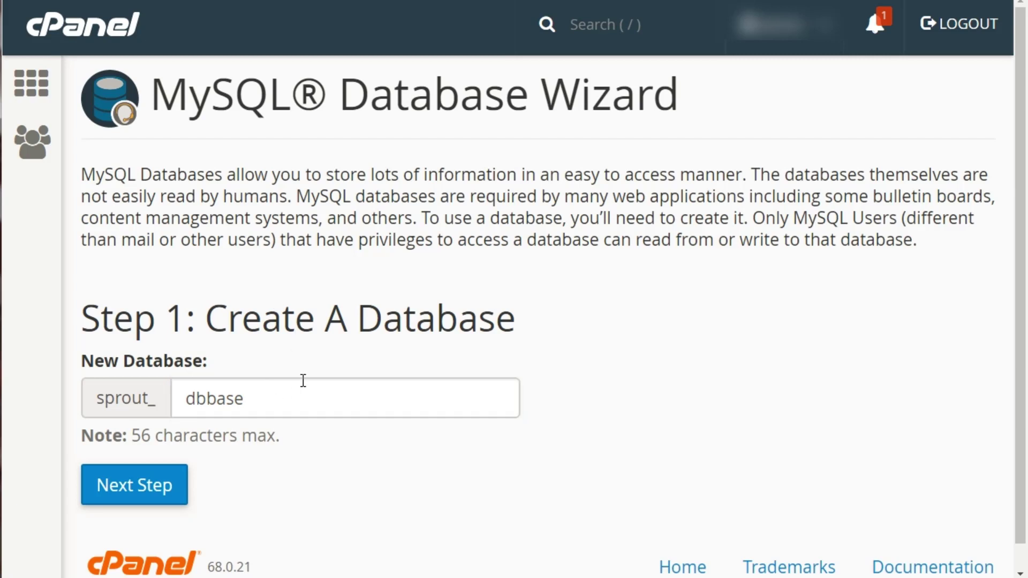
{"action": "left_click", "coordinate": [158, 498]}
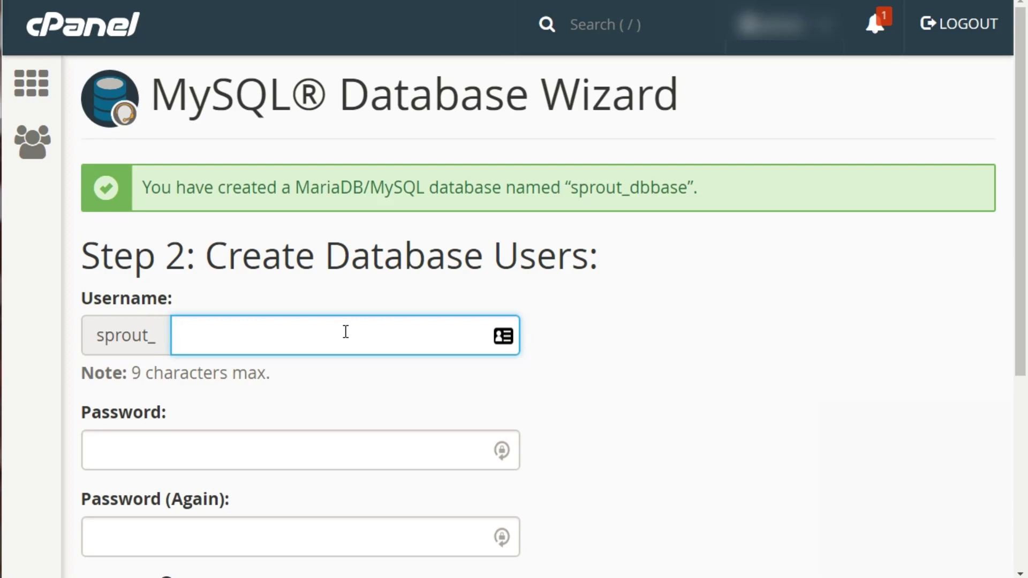
- Enter user1 as the database username and generate a fresh random password with the Password Generator
{"action": "type", "text": "user1"}
{"action": "key", "text": "Tab"}
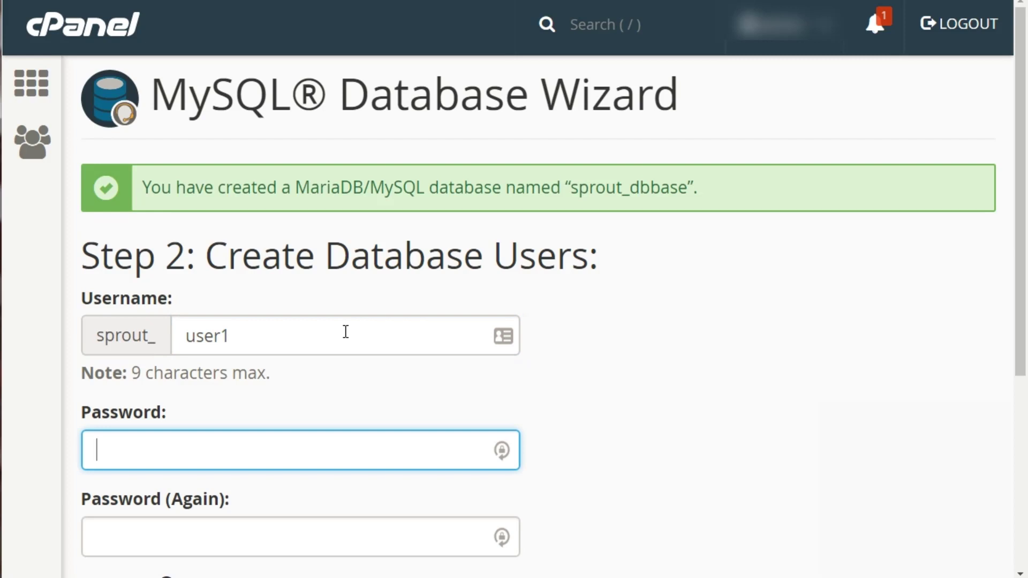
{"action": "scroll", "coordinate": [346, 332], "scroll_direction": "down", "scroll_amount": 3}
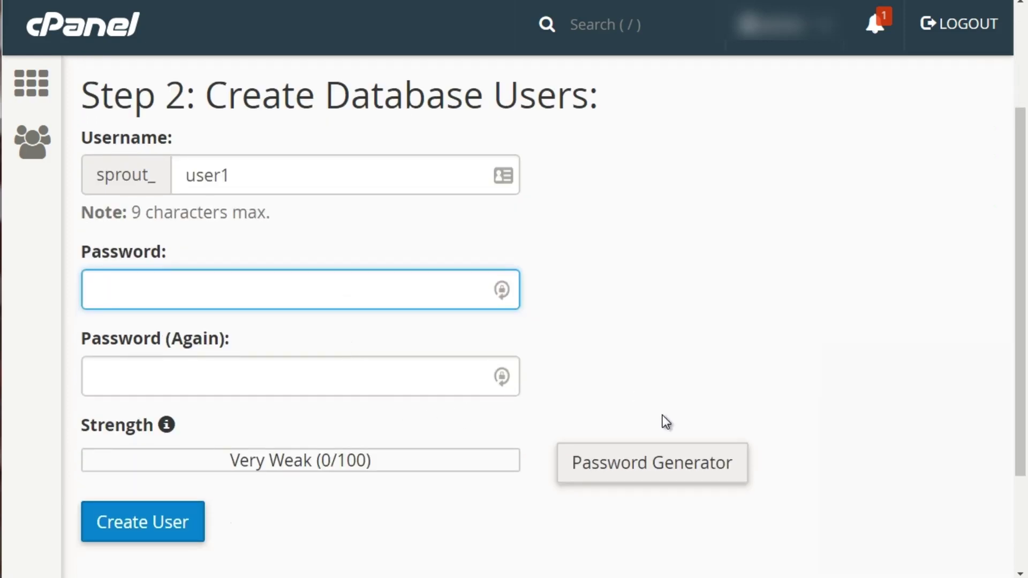
{"action": "left_click", "coordinate": [659, 471]}
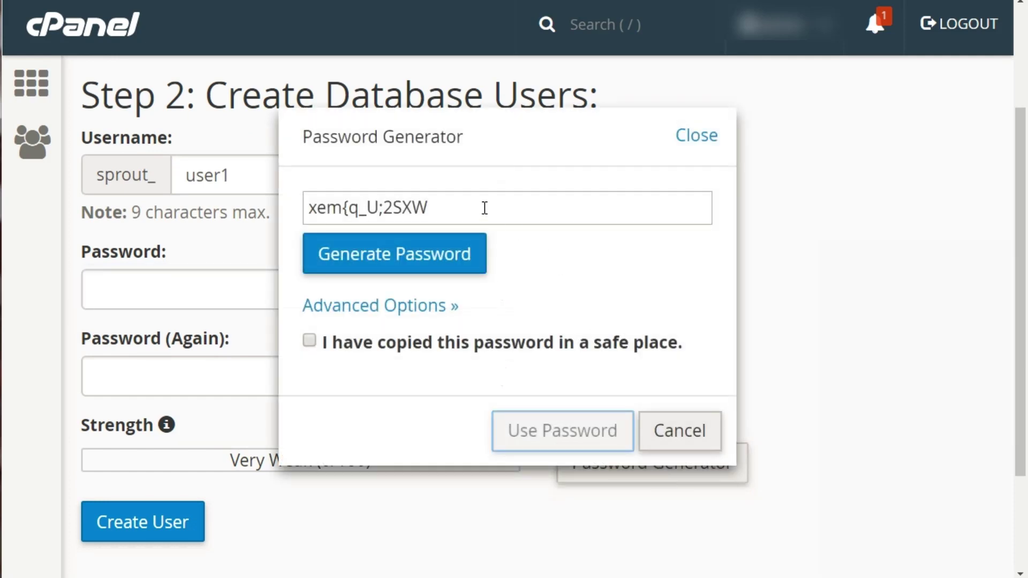
{"action": "left_click", "coordinate": [407, 206]}
{"action": "left_click_drag", "start_coordinate": [407, 206], "coordinate": [298, 202]}
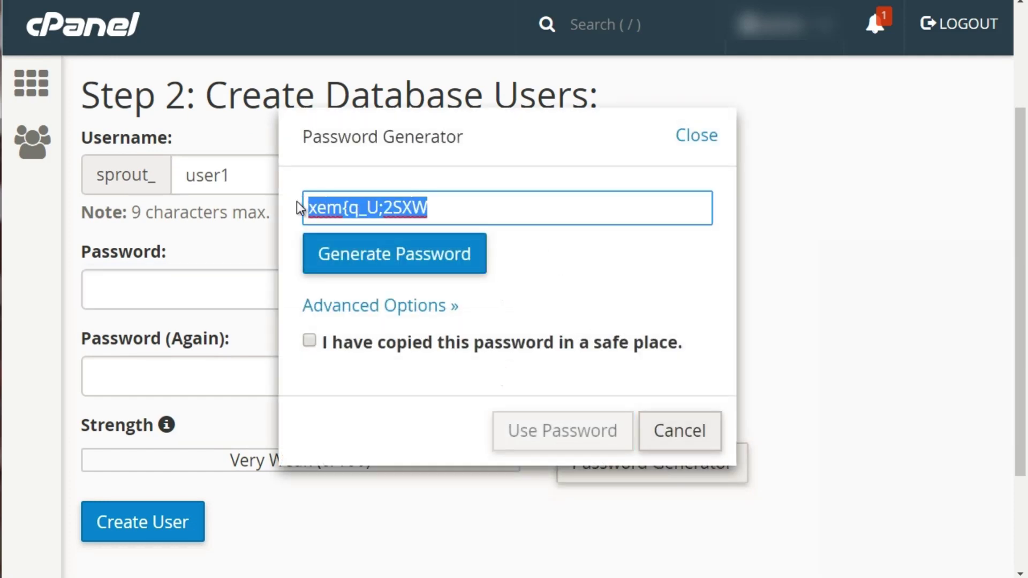
{"action": "left_click", "coordinate": [390, 268]}
{"action": "left_click", "coordinate": [390, 268]}
{"action": "left_click", "coordinate": [390, 269]}
{"action": "left_click", "coordinate": [390, 268]}
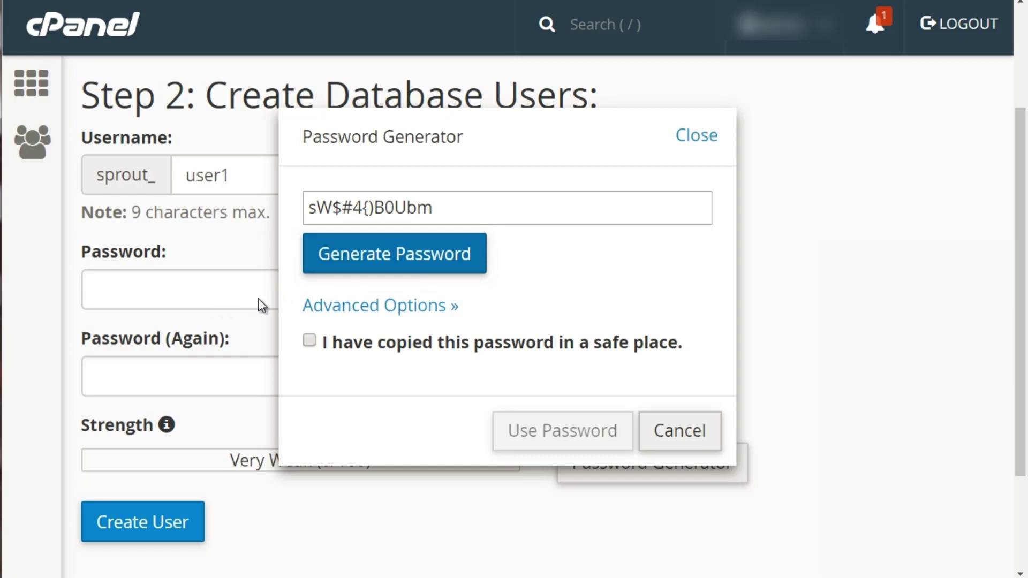
- Confirm the generated password is stored safely, fill it into both password fields and create the database user
{"action": "left_click", "coordinate": [309, 340]}
{"action": "left_click", "coordinate": [562, 430]}
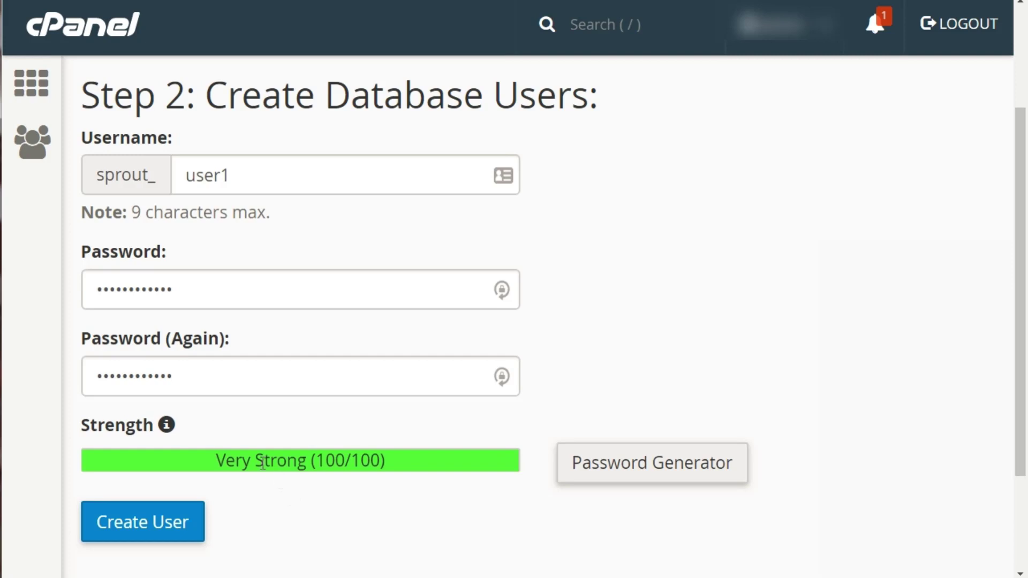
{"action": "scroll", "coordinate": [405, 413], "scroll_direction": "down", "scroll_amount": 1}
{"action": "scroll", "coordinate": [405, 413], "scroll_direction": "down", "scroll_amount": 3}
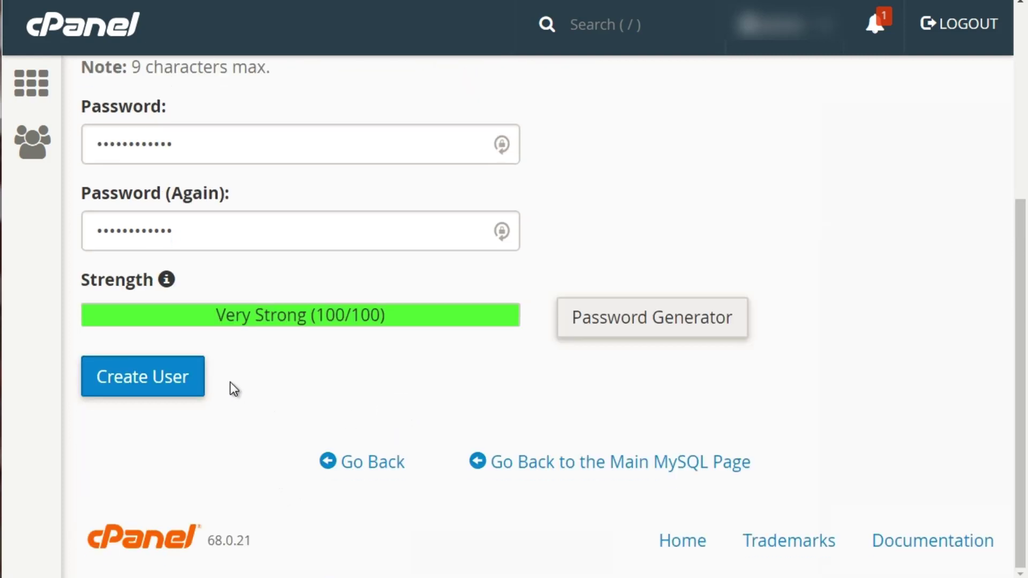
{"action": "left_click", "coordinate": [179, 381]}
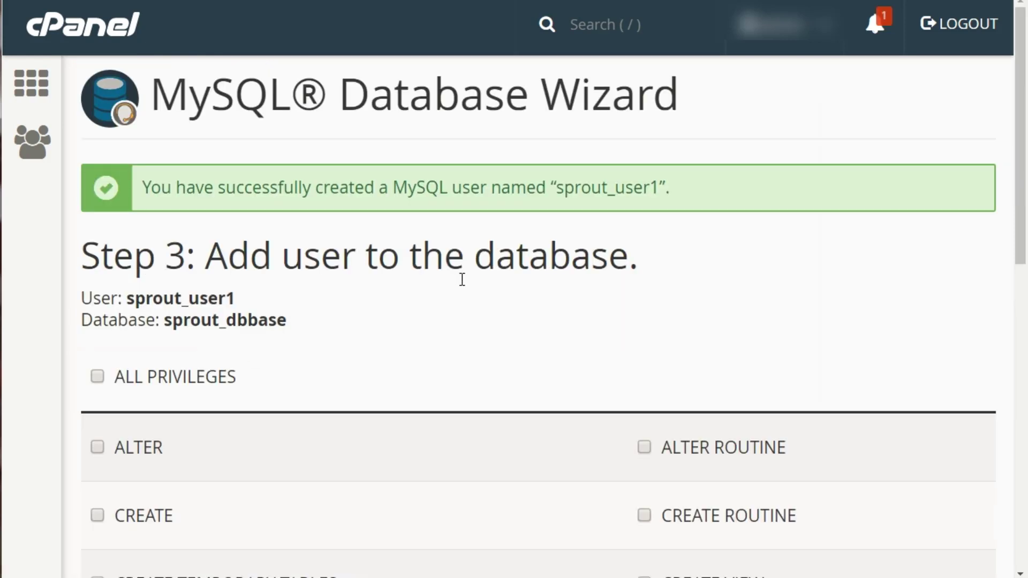
- Grant user sprout_user1 all privileges on the sprout_dbbase database and complete the wizard
{"action": "scroll", "coordinate": [457, 289], "scroll_direction": "down", "scroll_amount": 3}
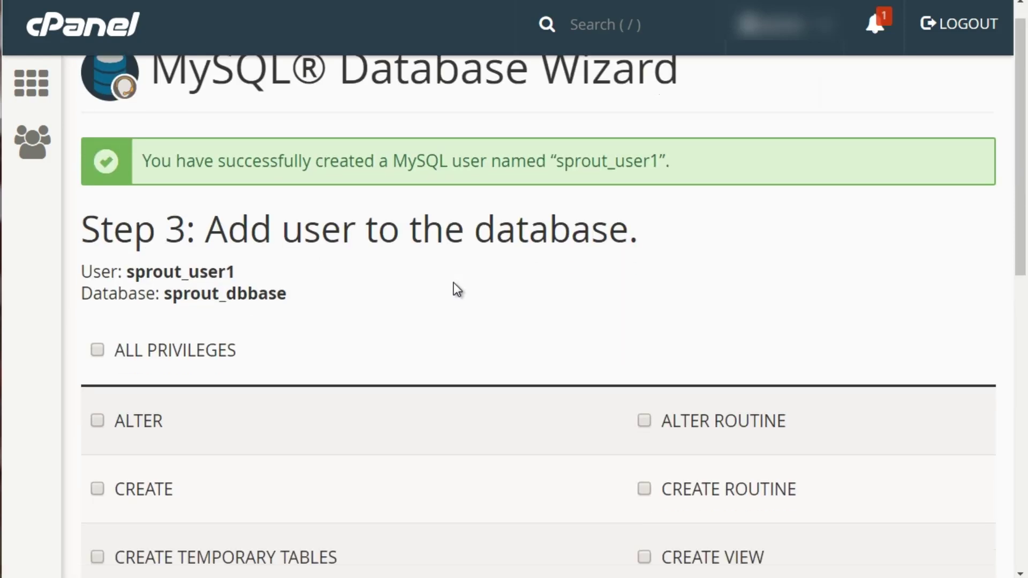
{"action": "scroll", "coordinate": [454, 282], "scroll_direction": "down", "scroll_amount": 2}
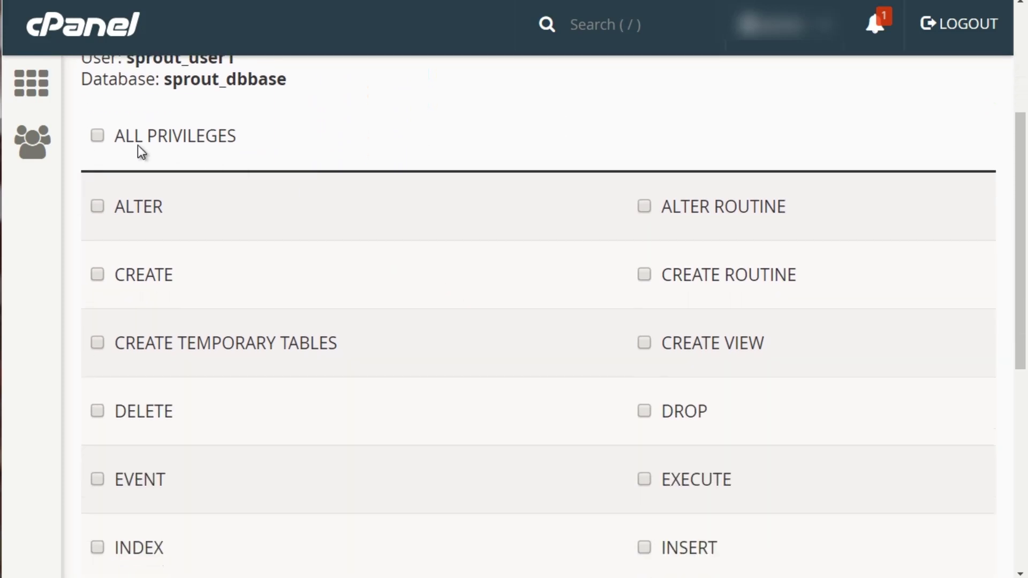
{"action": "left_click", "coordinate": [97, 142]}
{"action": "scroll", "coordinate": [465, 363], "scroll_direction": "down", "scroll_amount": 5}
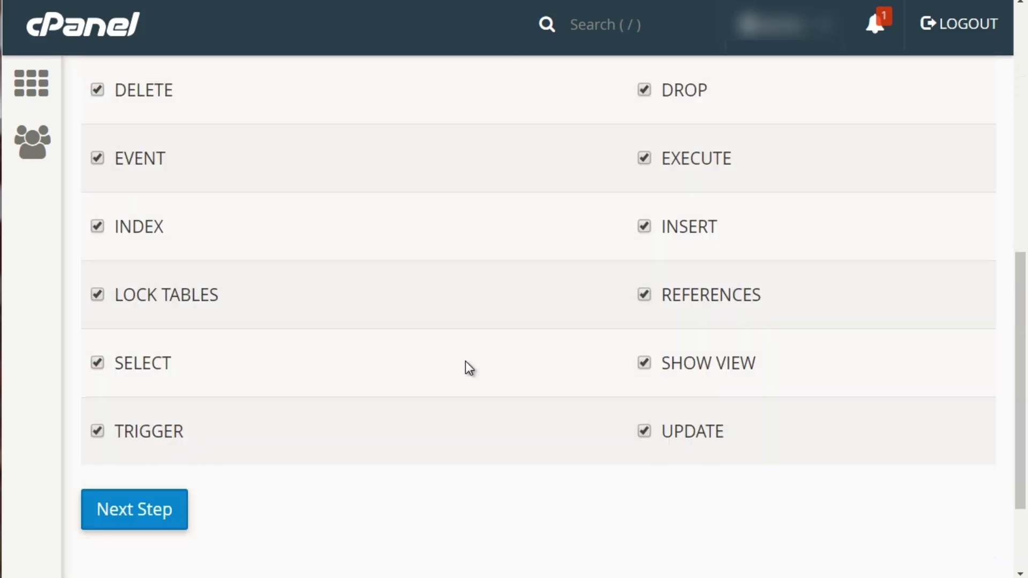
{"action": "left_click", "coordinate": [104, 522]}
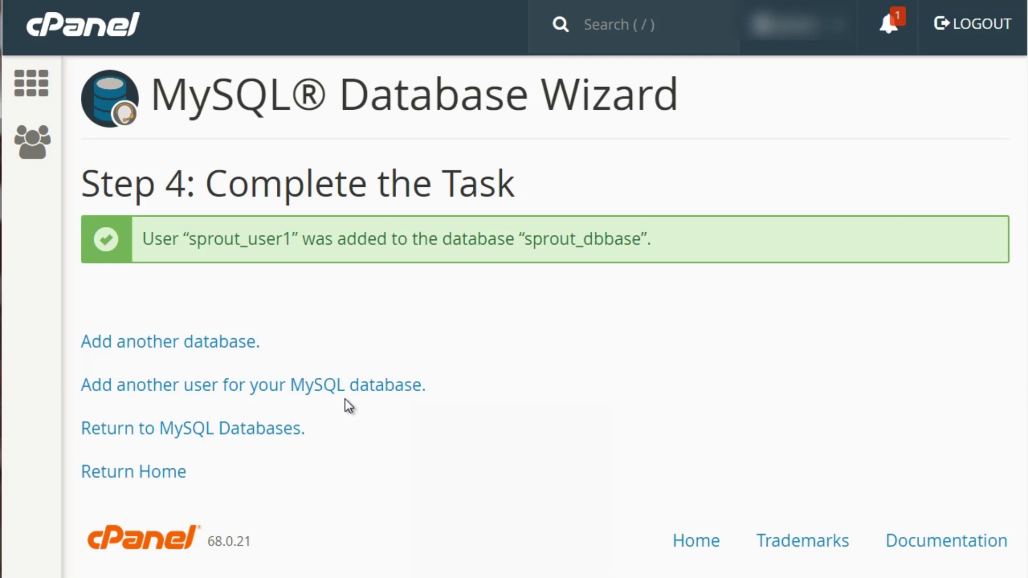
- Open a blank Notepad document and place its window below the wizard's completion message
{"action": "key", "text": "super"}
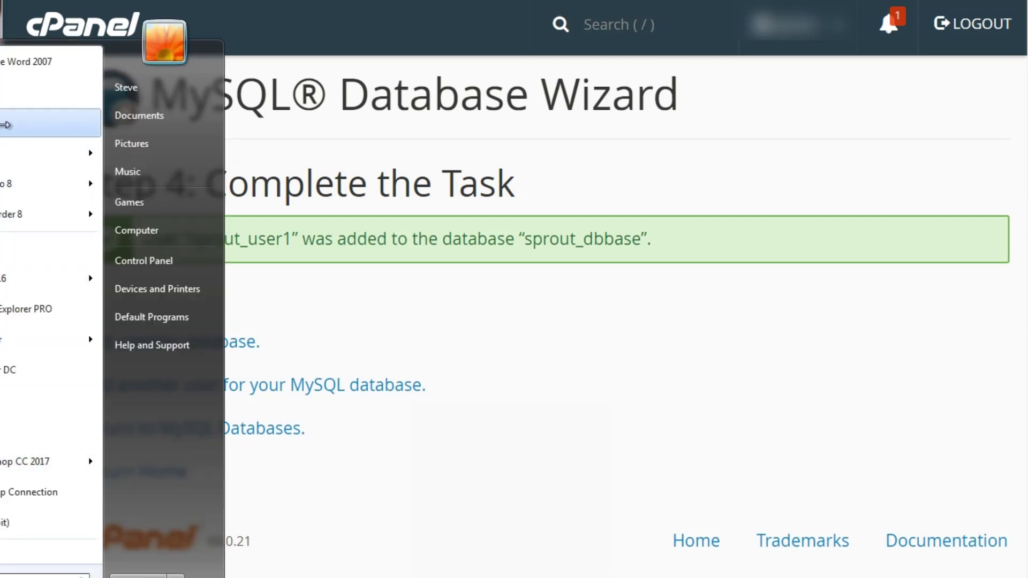
{"action": "left_click", "coordinate": [3, 144]}
{"action": "left_click_drag", "start_coordinate": [782, 13], "coordinate": [410, 334]}
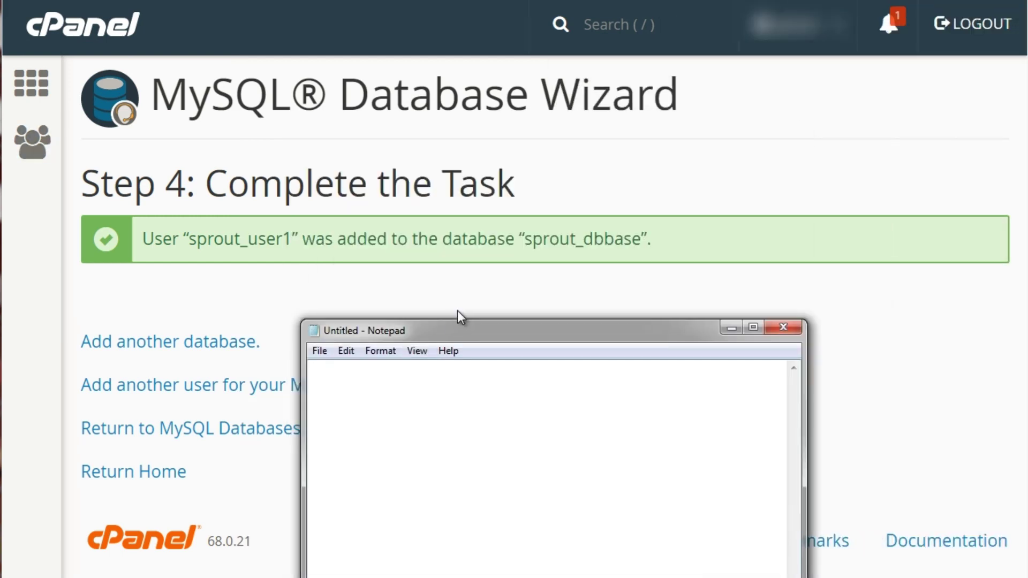
- Copy the database name from the completion message and record it in Notepad as "db = sprout_dbbase"
{"action": "left_click", "coordinate": [254, 239]}
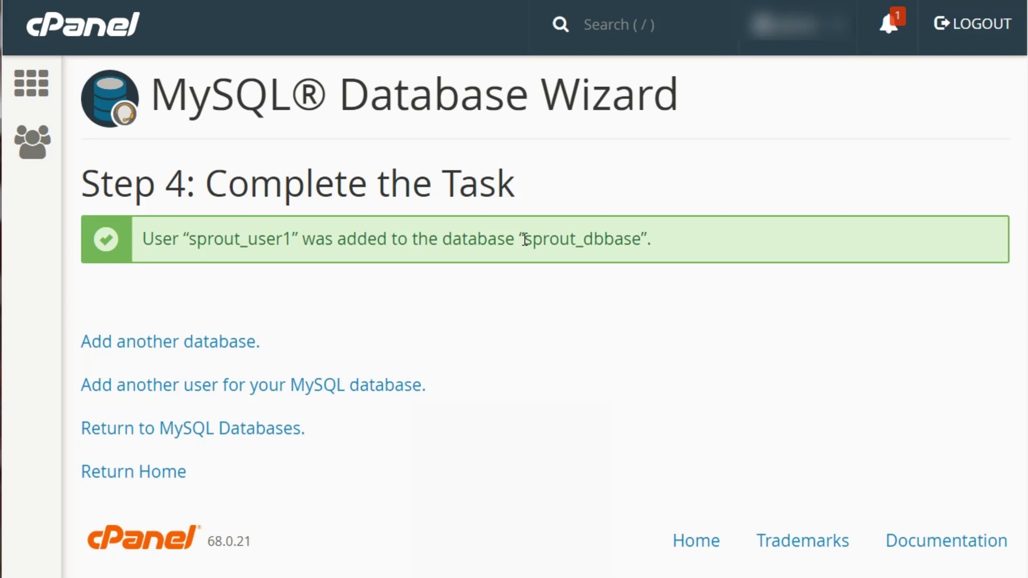
{"action": "left_click_drag", "start_coordinate": [525, 239], "coordinate": [640, 239]}
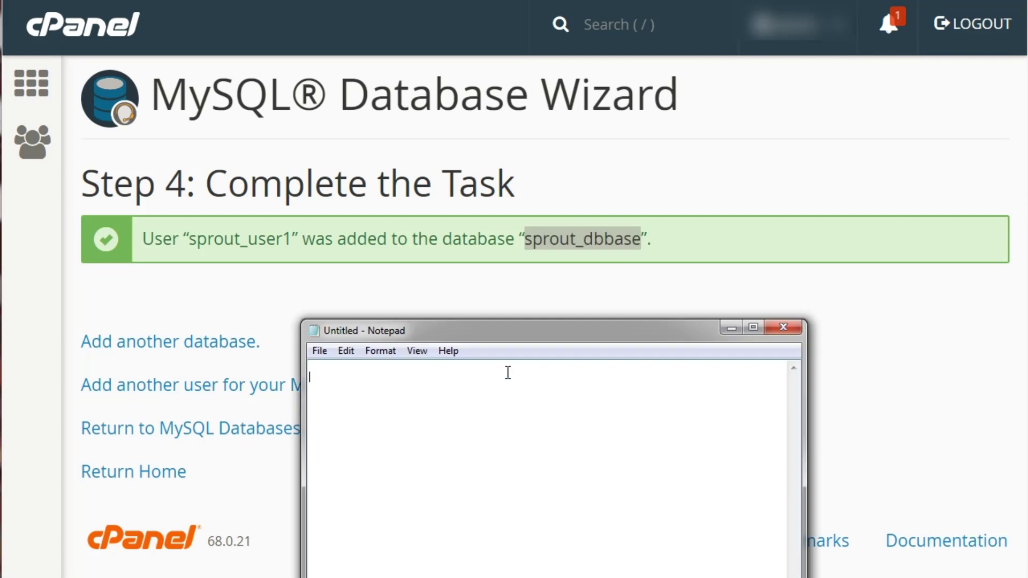
{"action": "type", "text": "db"}
{"action": "key", "text": "BackSpace"}
{"action": "type", "text": "="}
{"action": "type", "text": "sprout_dbbase"}
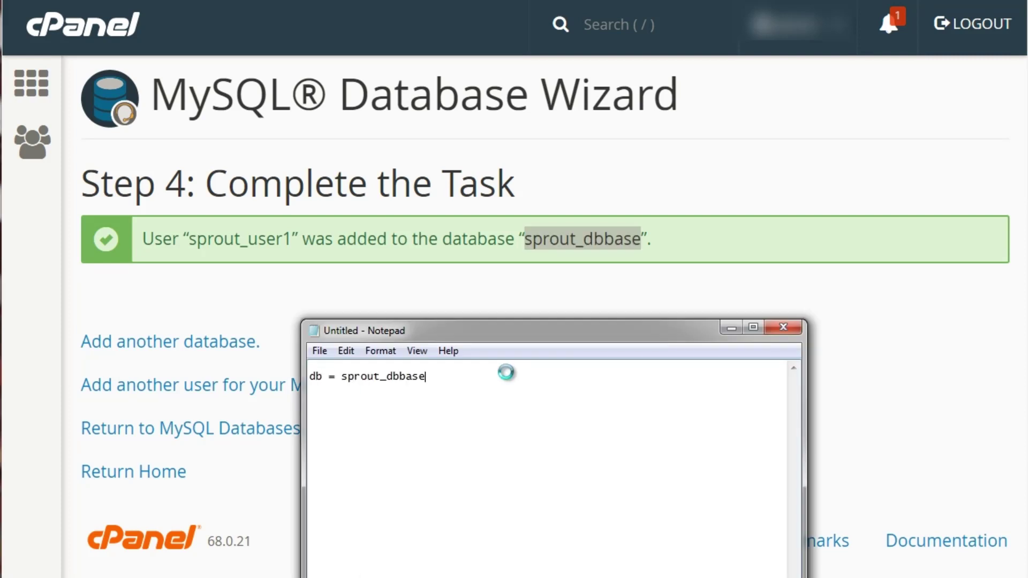
- Copy the database username from the completion message and add the Notepad line "user = sprout_user1"
{"action": "left_click_drag", "start_coordinate": [293, 240], "coordinate": [188, 241]}
{"action": "key", "text": "ctrl+c"}
{"action": "key", "text": "alt+Tab"}
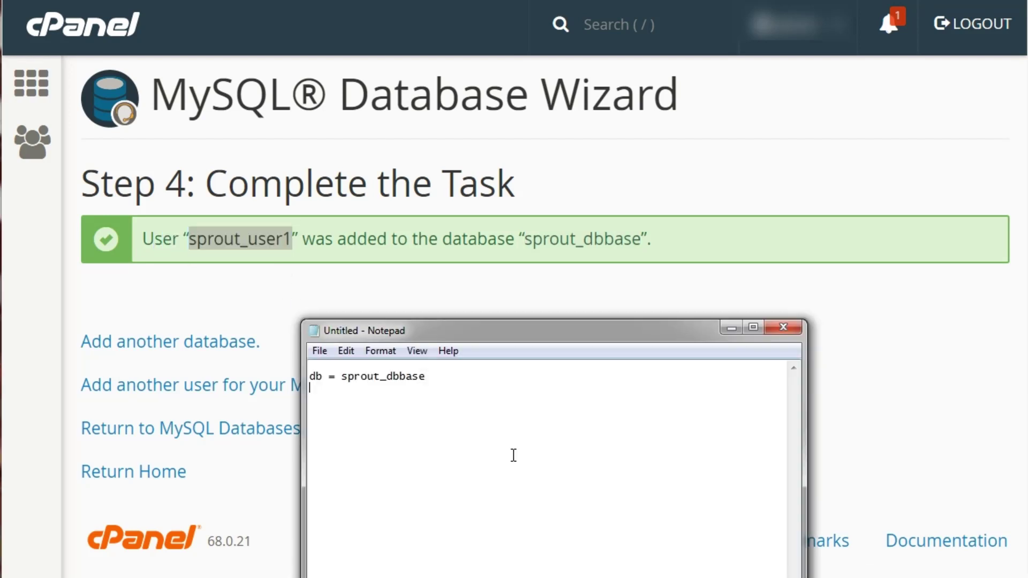
{"action": "type", "text": "user ="}
{"action": "key", "text": "ctrl+v"}
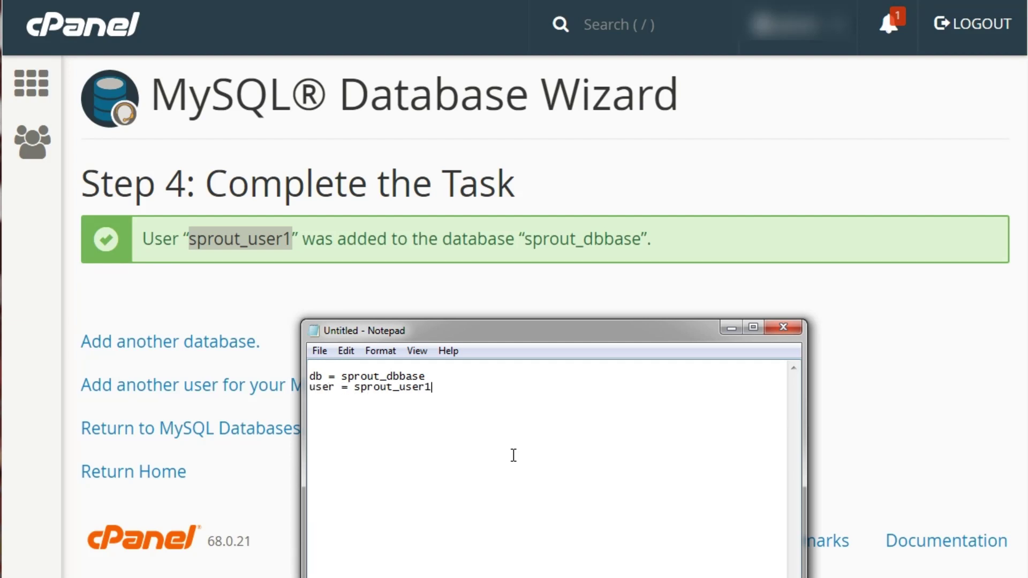
- Review the new database and its privileged user on the MySQL Databases page and return to the cPanel home page
{"action": "left_click", "coordinate": [601, 266]}
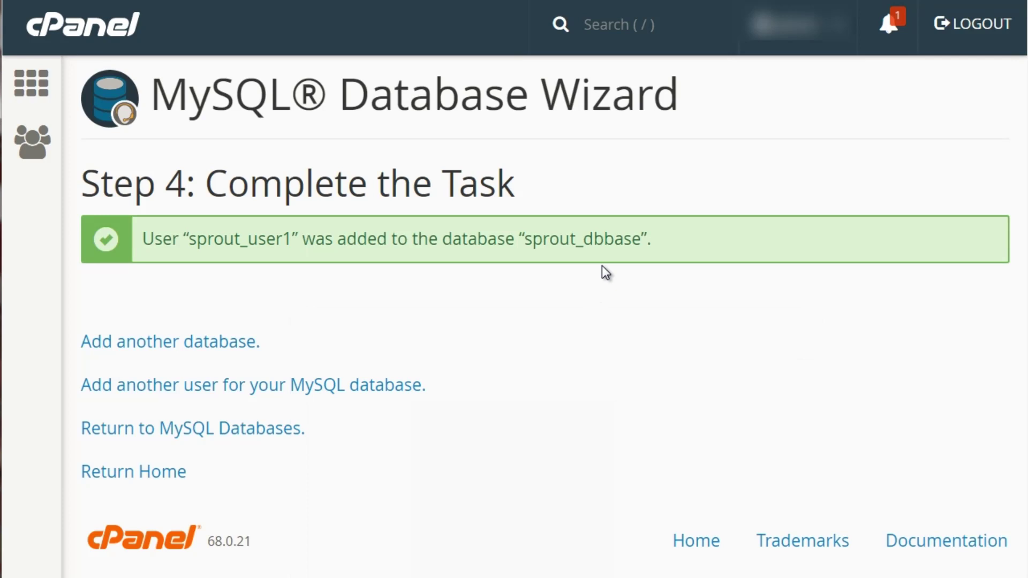
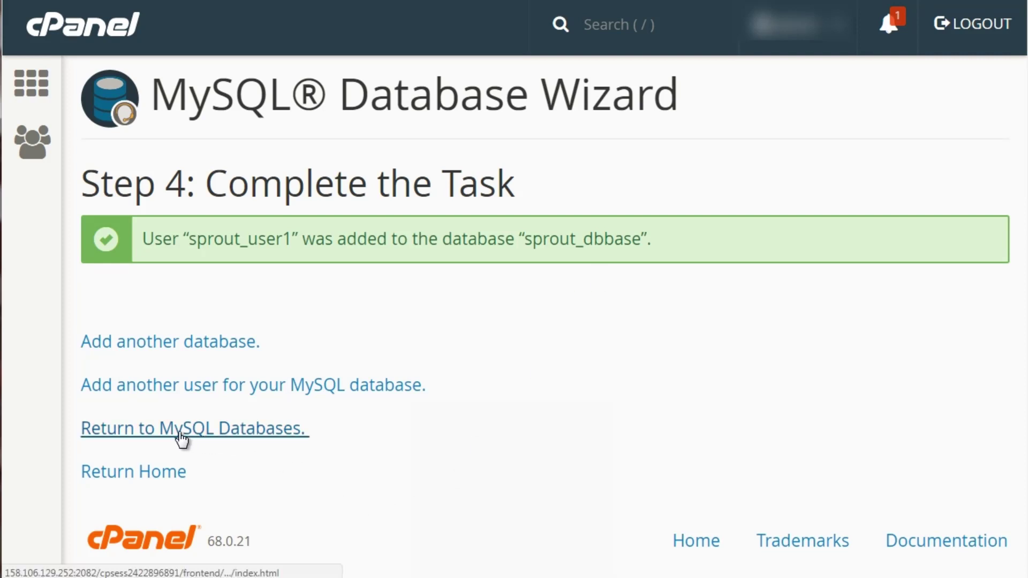
{"action": "left_click", "coordinate": [293, 437]}
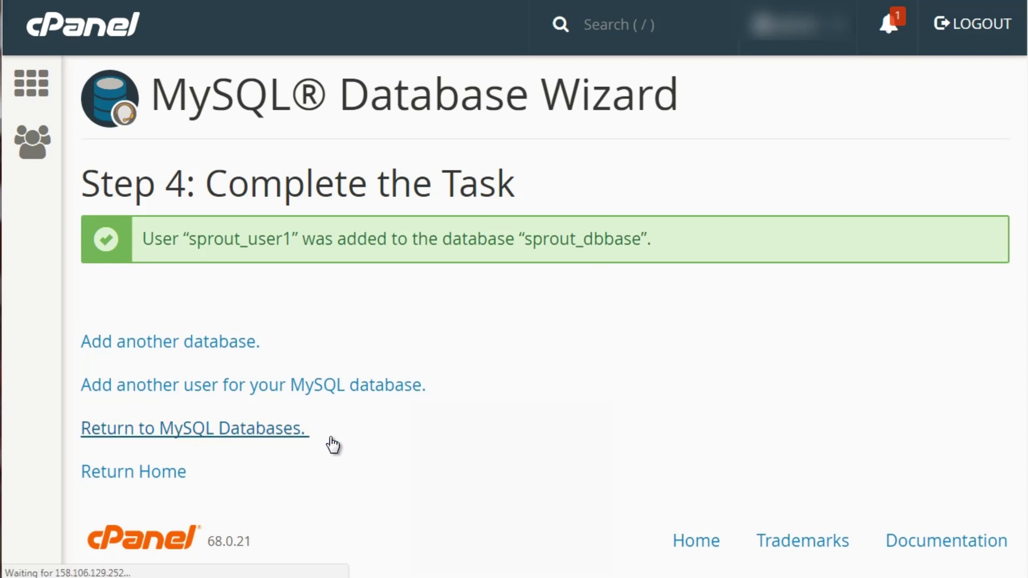
{"action": "scroll", "coordinate": [892, 278], "scroll_direction": "down", "scroll_amount": 8}
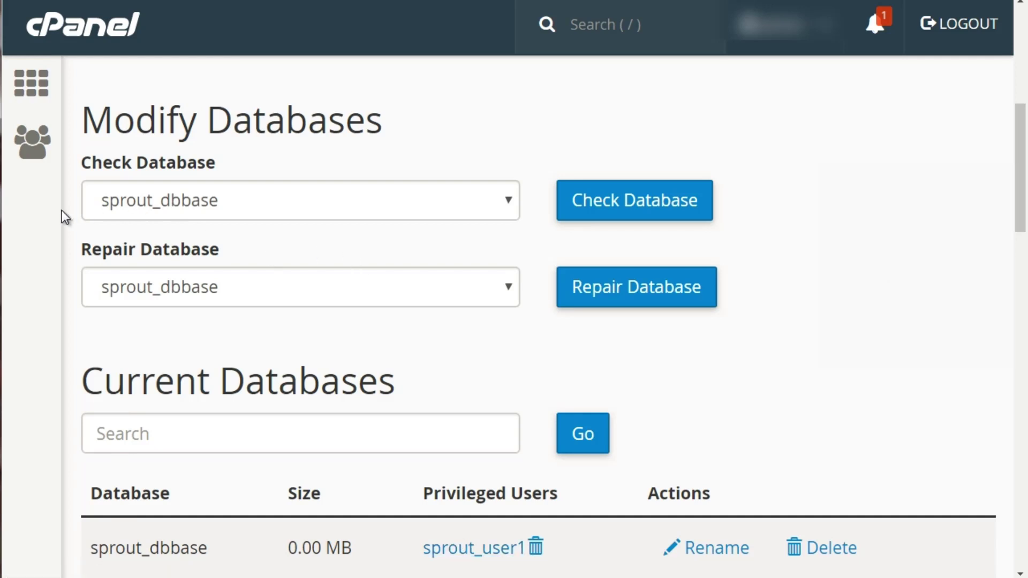
{"action": "scroll", "coordinate": [62, 210], "scroll_direction": "up", "scroll_amount": 4}
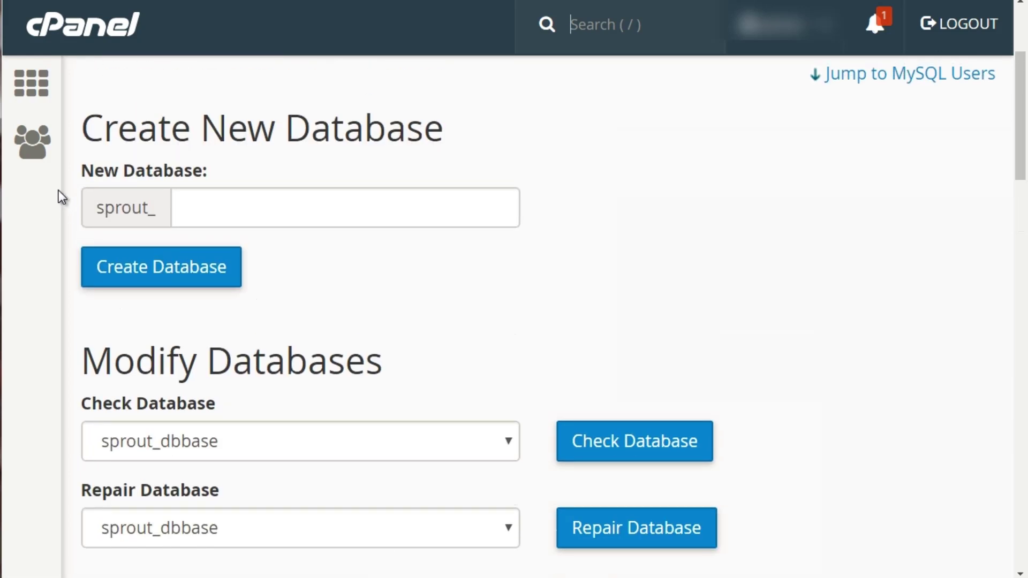
{"action": "left_click", "coordinate": [41, 95]}
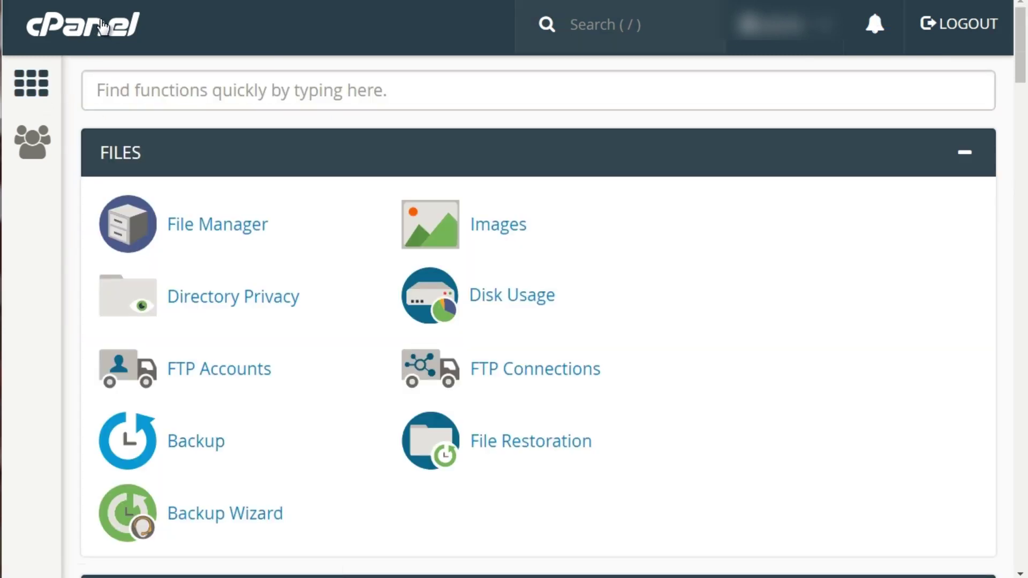
- Open phpMyAdmin from the cPanel databases section and open the sprout_dbbase database in the database tree
{"action": "scroll", "coordinate": [65, 221], "scroll_direction": "down", "scroll_amount": 5}
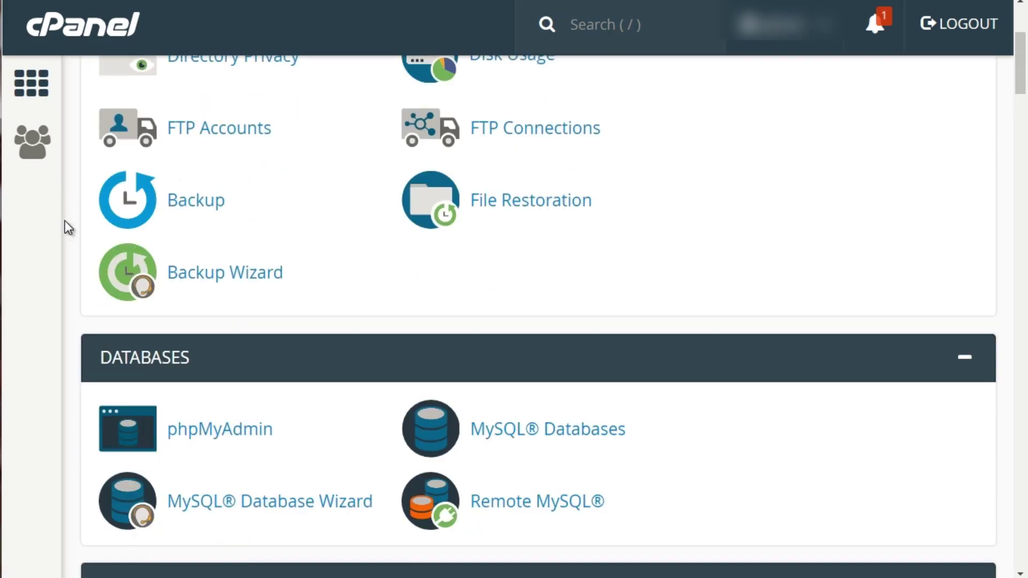
{"action": "scroll", "coordinate": [64, 221], "scroll_direction": "down", "scroll_amount": 5}
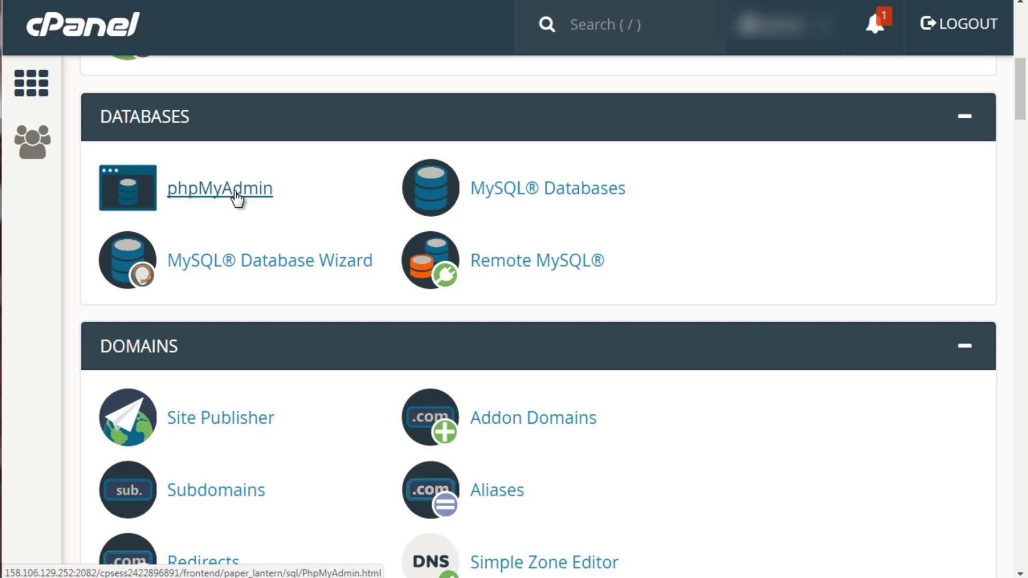
{"action": "left_click", "coordinate": [234, 192]}
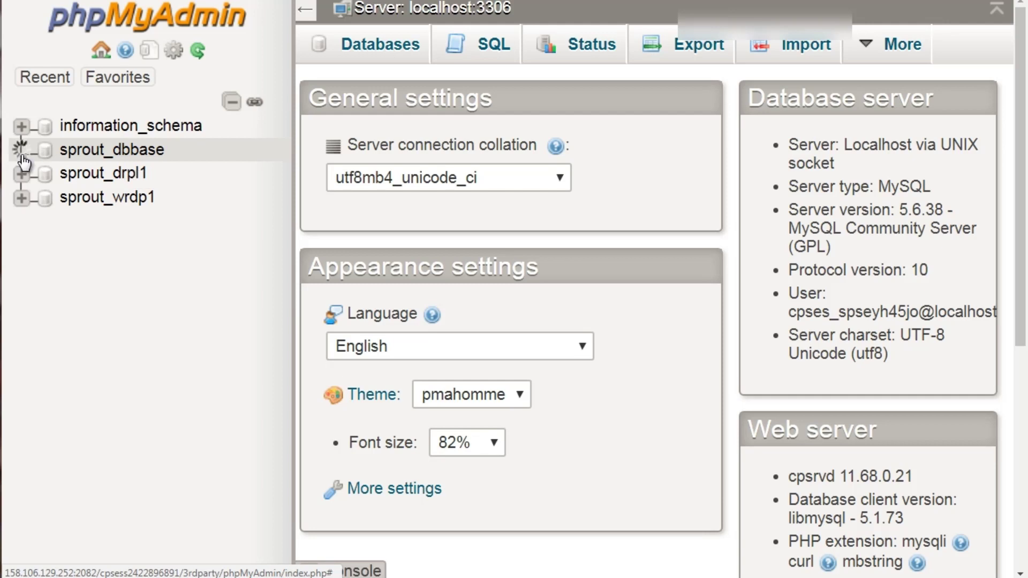
{"action": "left_click", "coordinate": [89, 157]}
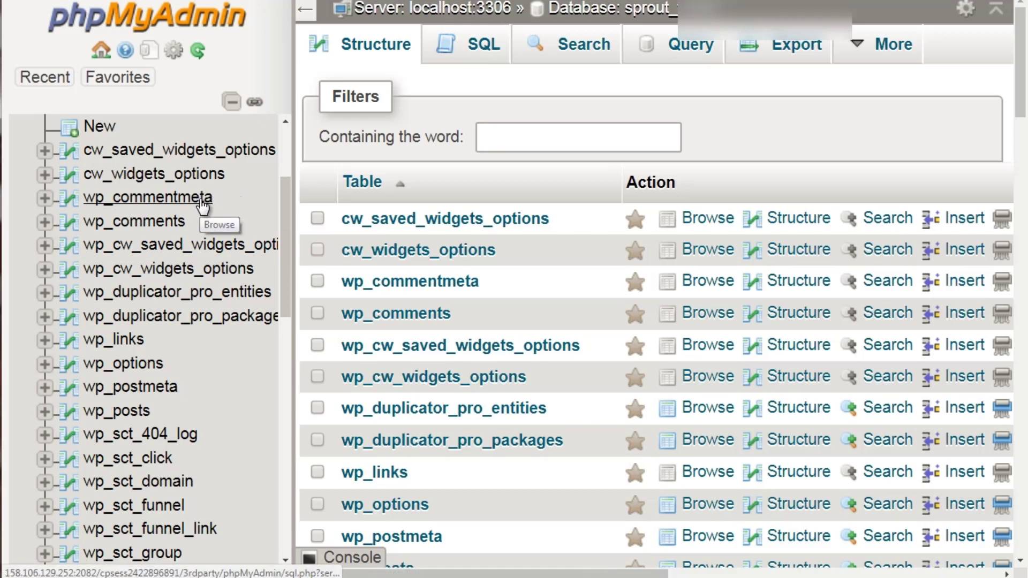
- Look through the WordPress tables of the sprout_wrdp1 database and browse the contents of wp_comments
{"action": "scroll", "coordinate": [201, 202], "scroll_direction": "down", "scroll_amount": 3}
{"action": "scroll", "coordinate": [200, 199], "scroll_direction": "up", "scroll_amount": 5}
{"action": "scroll", "coordinate": [202, 200], "scroll_direction": "down", "scroll_amount": 3}
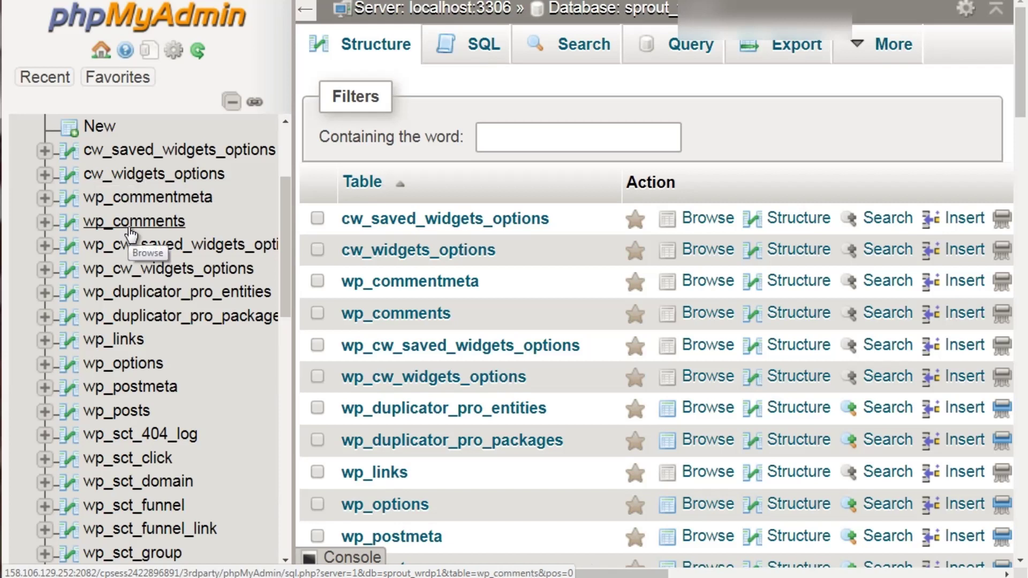
{"action": "scroll", "coordinate": [131, 233], "scroll_direction": "down", "scroll_amount": 3}
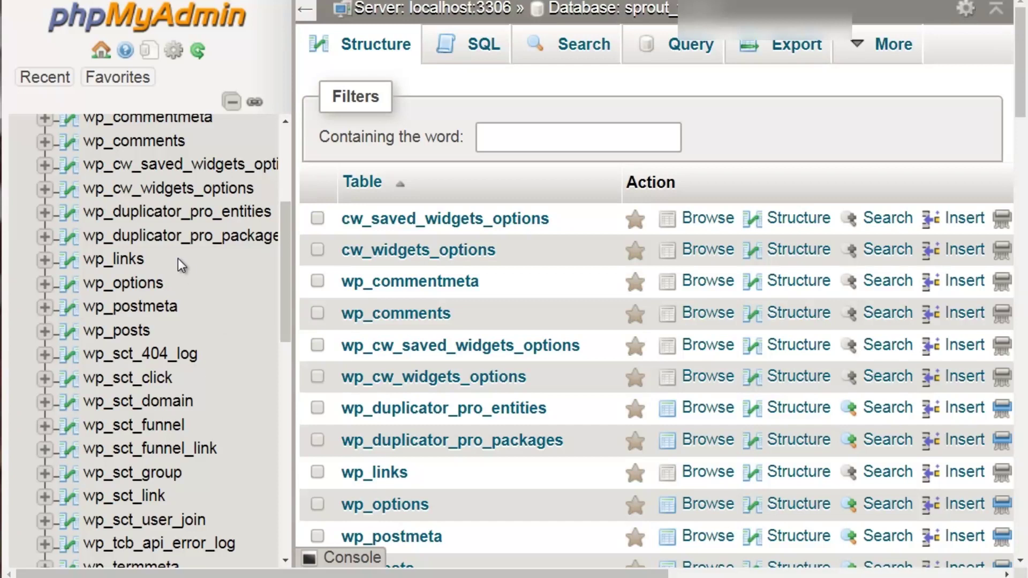
{"action": "left_click", "coordinate": [135, 144]}
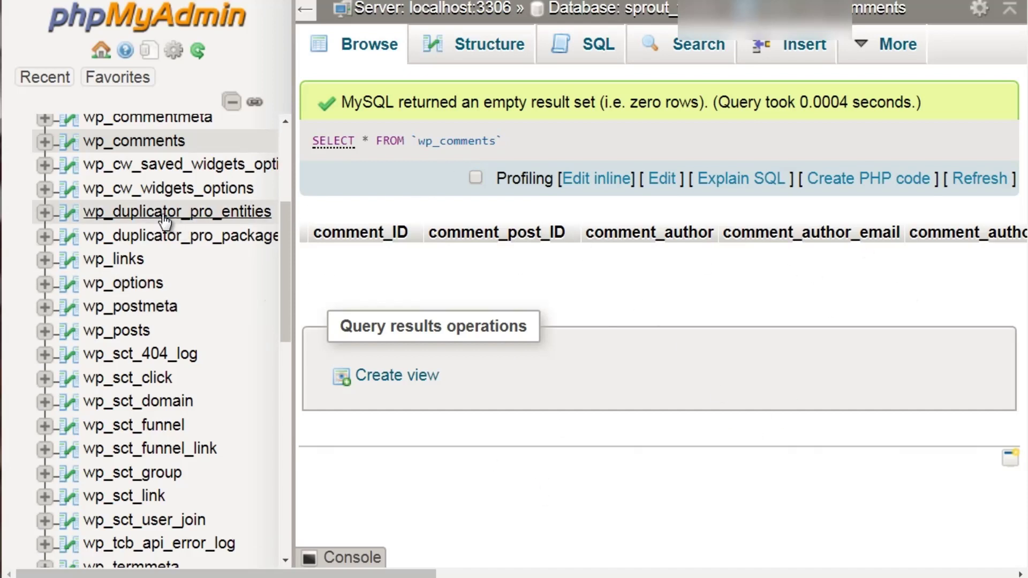
- Examine the rest of the sprout_wrdp1 table list, down to the wp_users and wp_wfBlocks tables
{"action": "scroll", "coordinate": [165, 217], "scroll_direction": "up", "scroll_amount": 3}
{"action": "scroll", "coordinate": [166, 221], "scroll_direction": "down", "scroll_amount": 3}
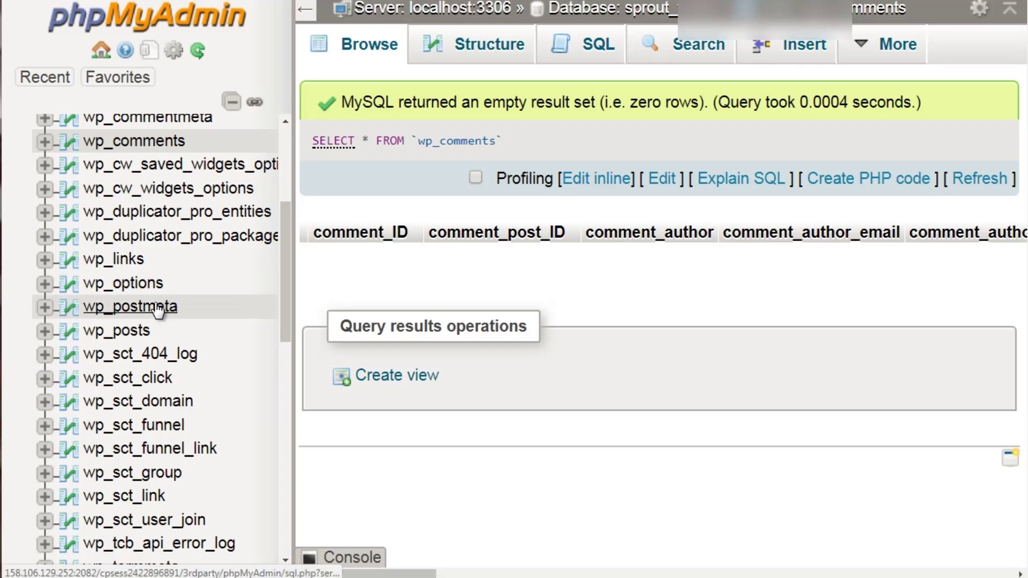
{"action": "scroll", "coordinate": [157, 307], "scroll_direction": "up", "scroll_amount": 5}
{"action": "scroll", "coordinate": [156, 308], "scroll_direction": "down", "scroll_amount": 13}
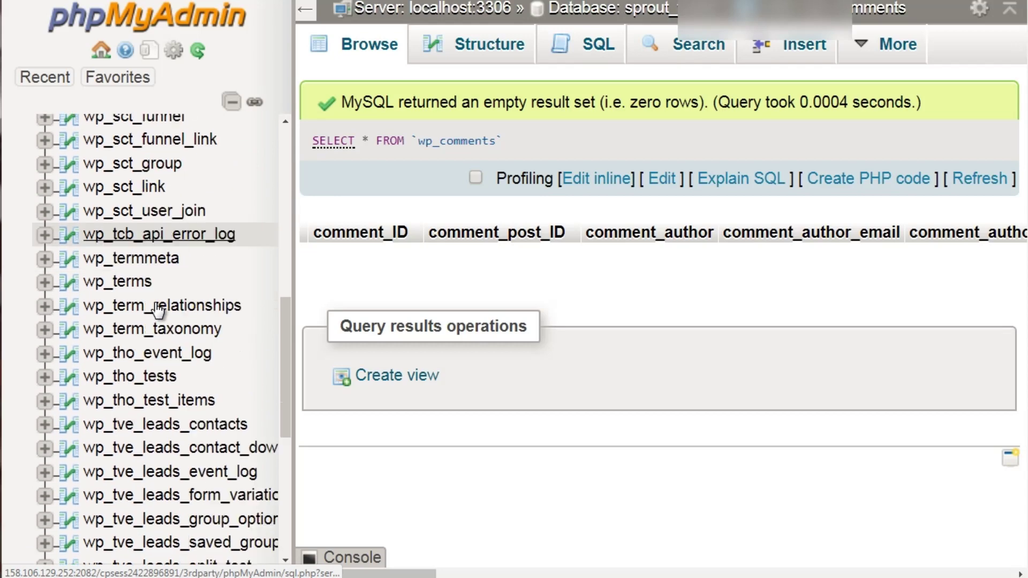
{"action": "scroll", "coordinate": [156, 308], "scroll_direction": "down", "scroll_amount": 5}
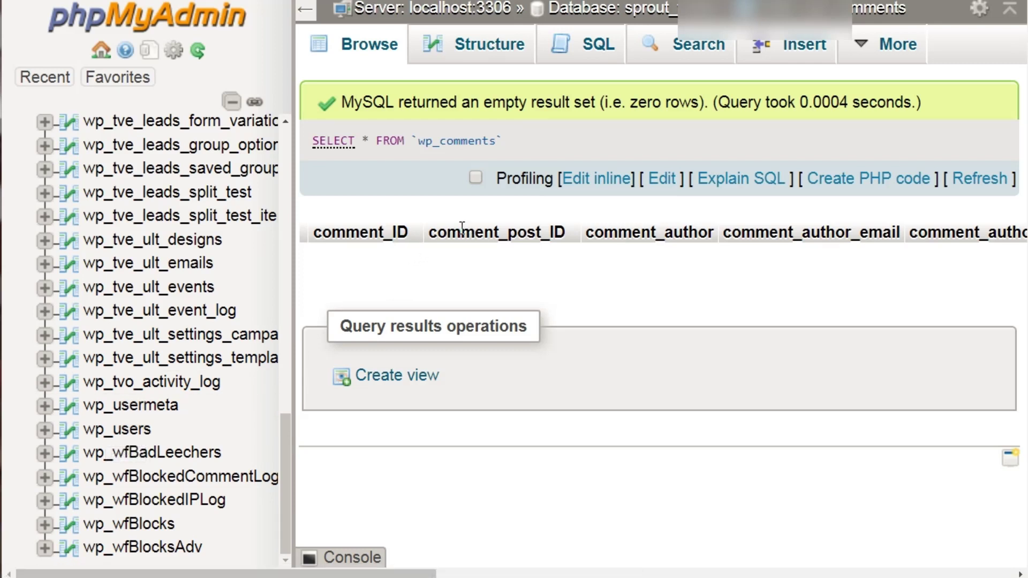
{"action": "scroll", "coordinate": [191, 297], "scroll_direction": "up", "scroll_amount": 3}
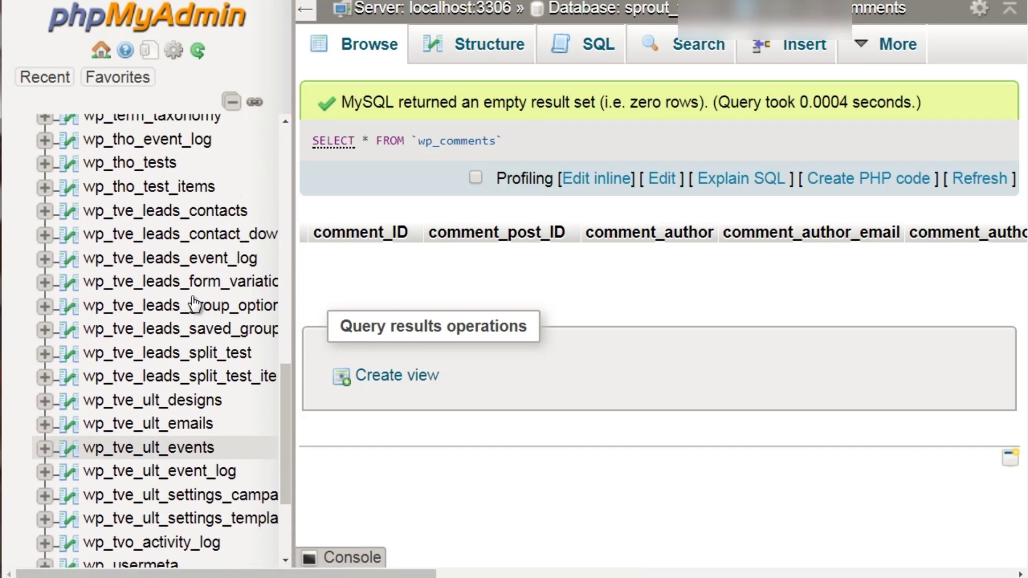
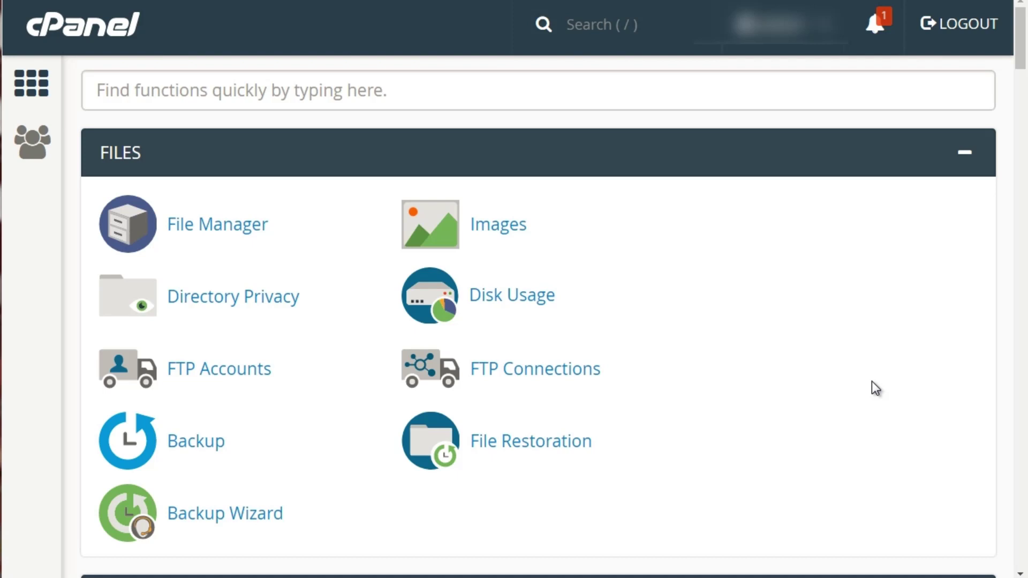
- Open public_html in cPanel's File Manager and create a folder named "newfolder" inside it
{"action": "left_click", "coordinate": [232, 236]}
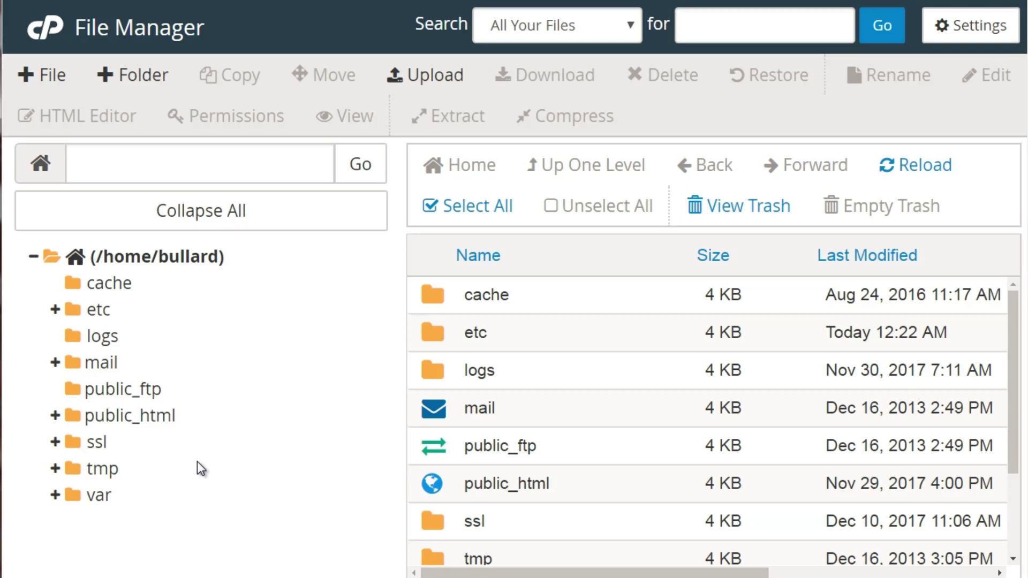
{"action": "left_click", "coordinate": [149, 420]}
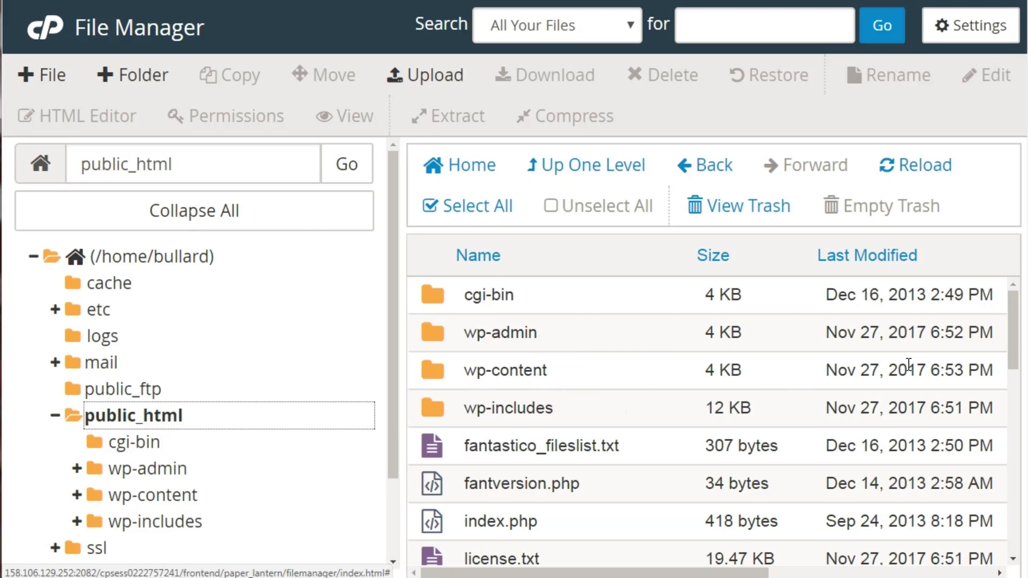
{"action": "mouse_move", "coordinate": [1011, 335]}
{"action": "left_mouse_down"}
{"action": "mouse_move", "coordinate": [1012, 367]}
{"action": "mouse_move", "coordinate": [1008, 344]}
{"action": "left_mouse_up"}
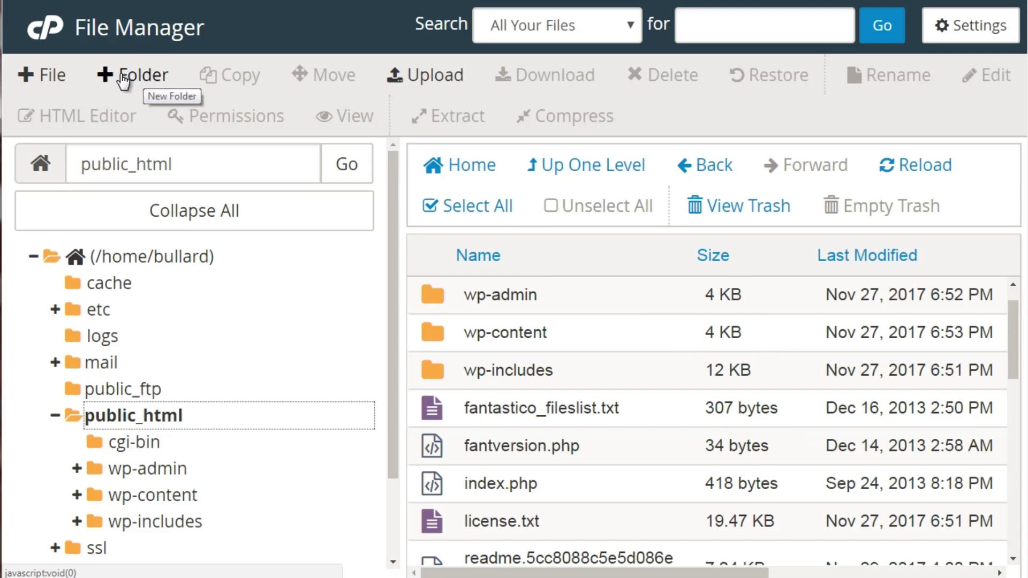
{"action": "left_click", "coordinate": [144, 76]}
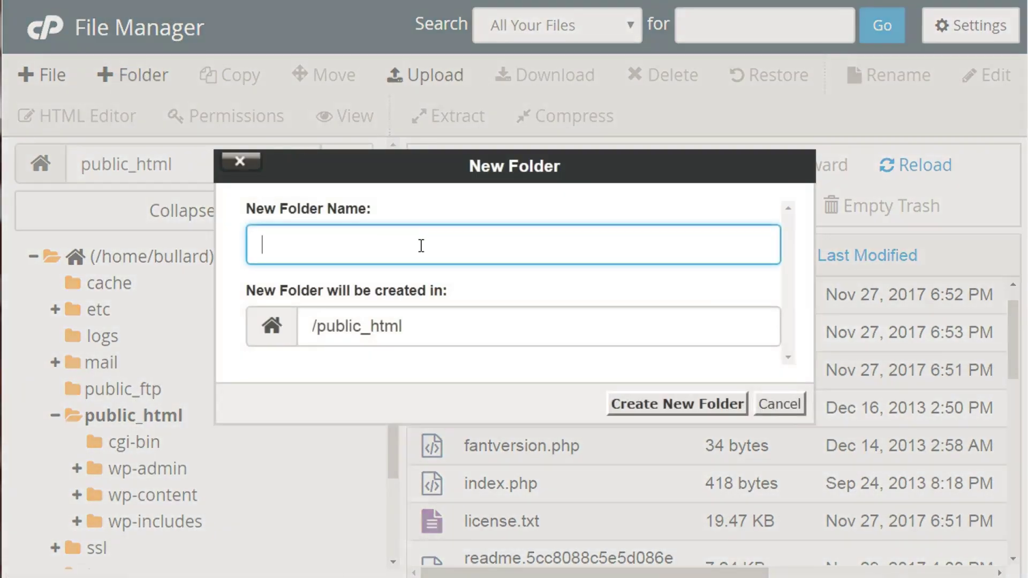
{"action": "type", "text": "newfolder"}
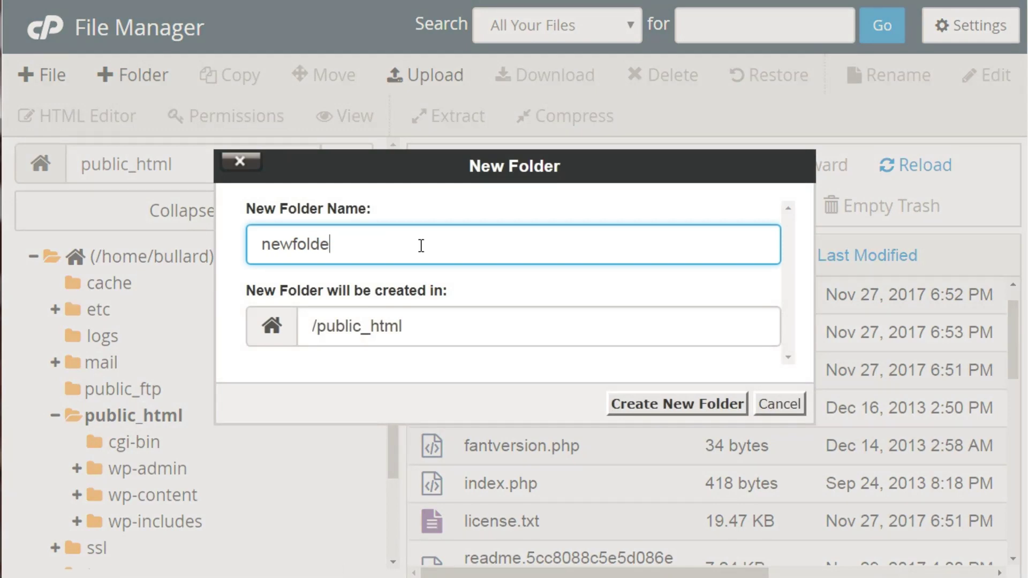
{"action": "left_click", "coordinate": [694, 413]}
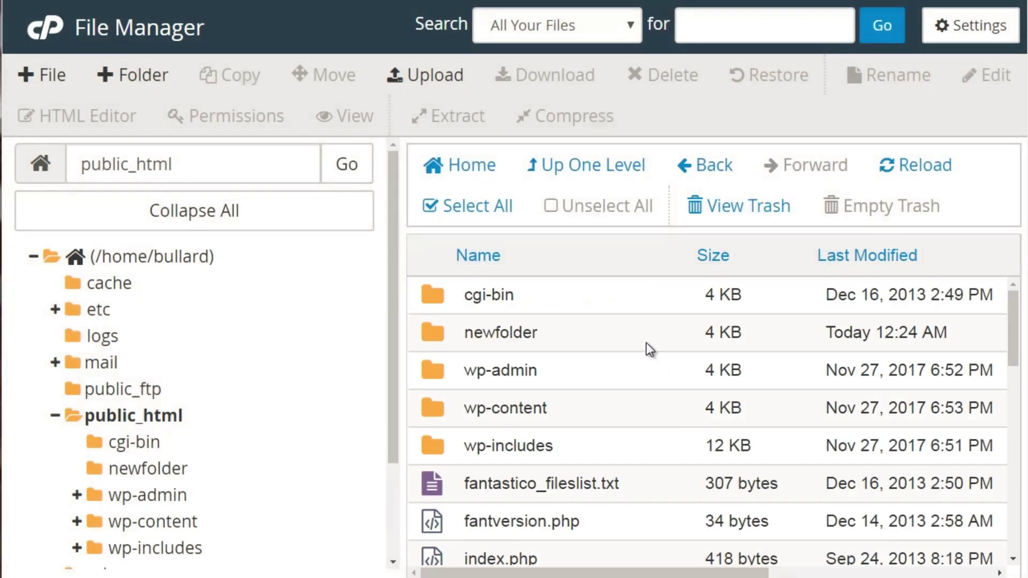
- Open newfolder, upload the image check.png into it, and go back to the folder's file listing
{"action": "left_click", "coordinate": [646, 343]}
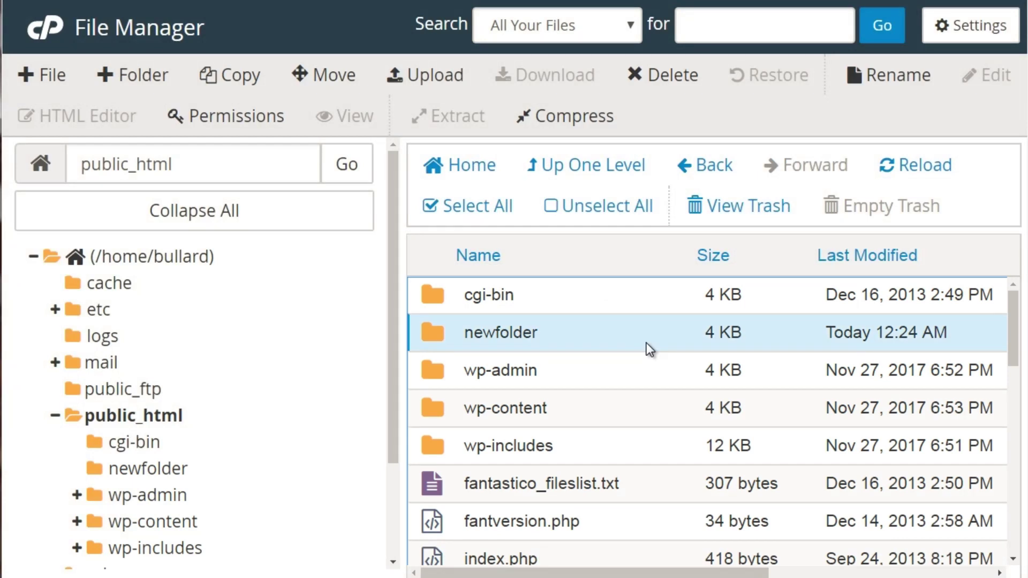
{"action": "double_click", "coordinate": [647, 342]}
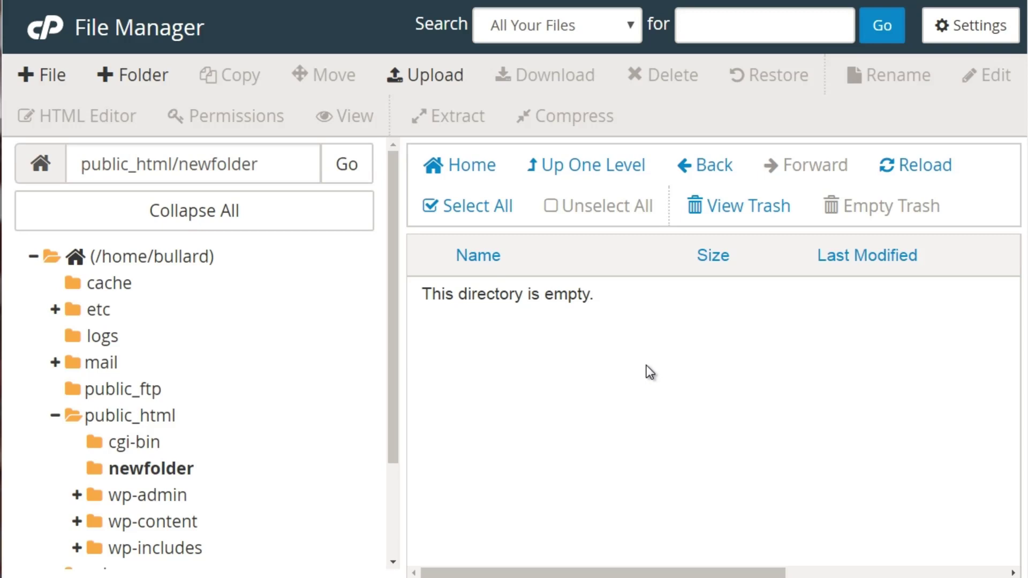
{"action": "left_click", "coordinate": [418, 78]}
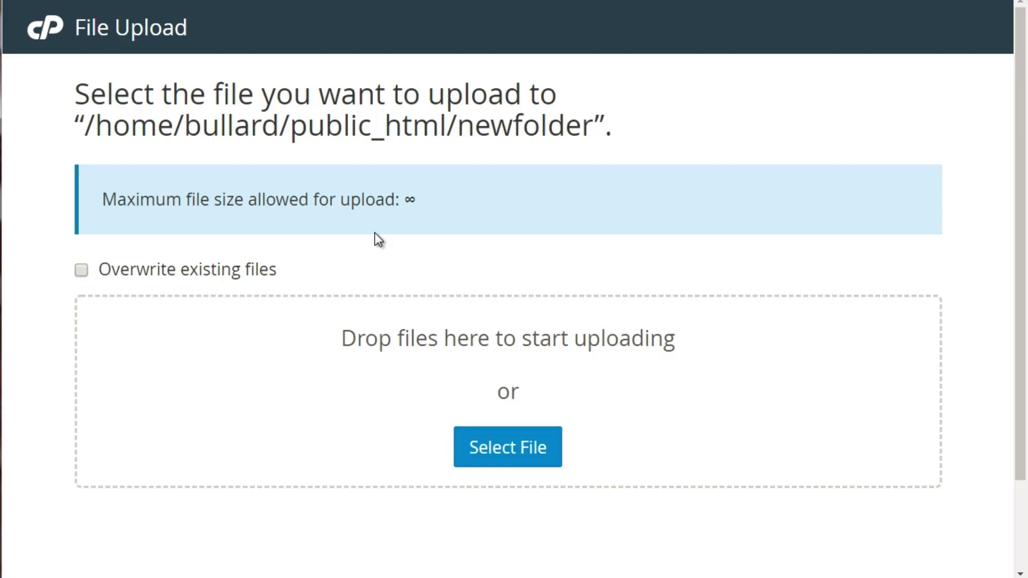
{"action": "left_click", "coordinate": [508, 461]}
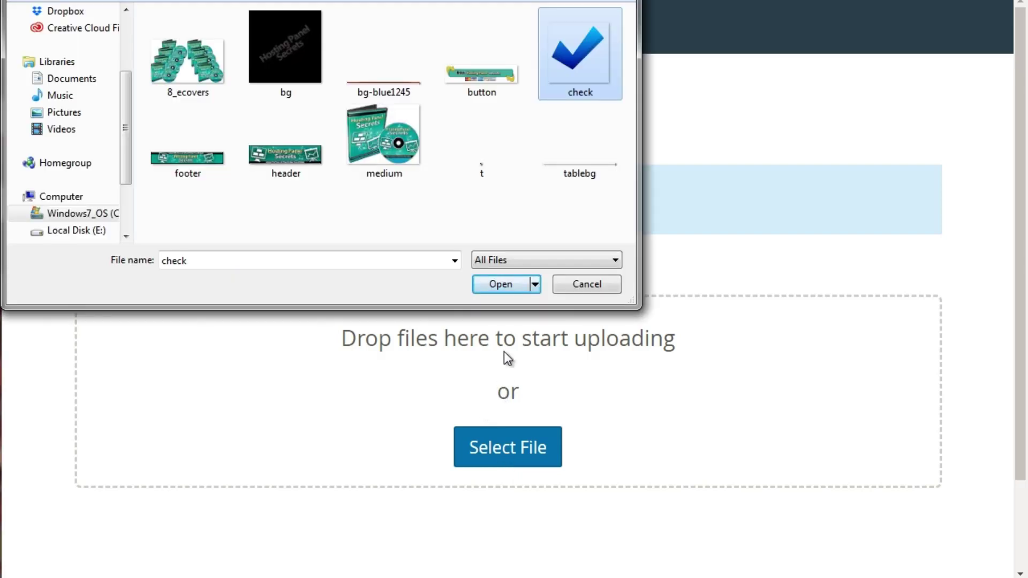
{"action": "left_click", "coordinate": [499, 282]}
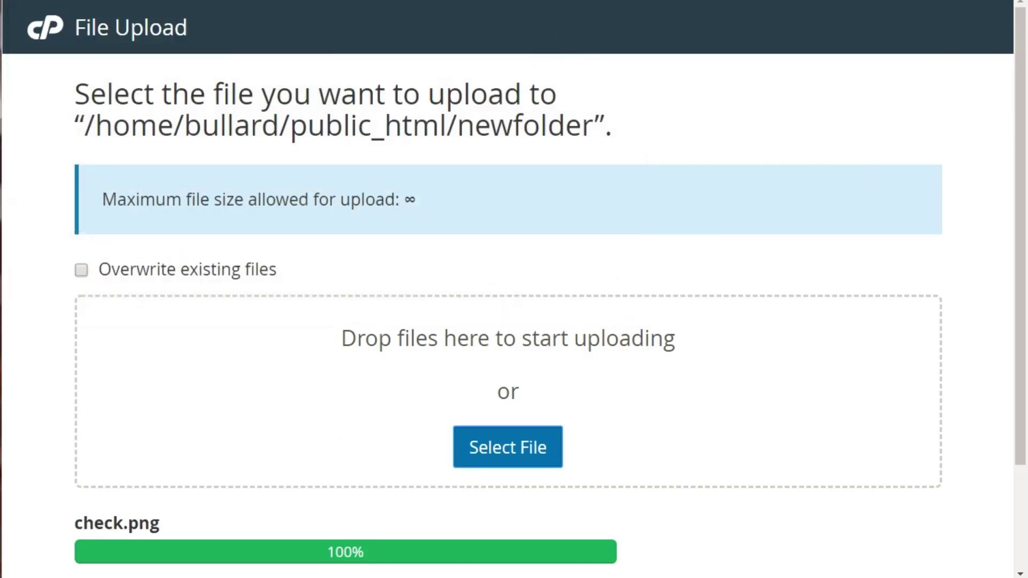
{"action": "left_click_drag", "start_coordinate": [1016, 172], "coordinate": [1017, 274]}
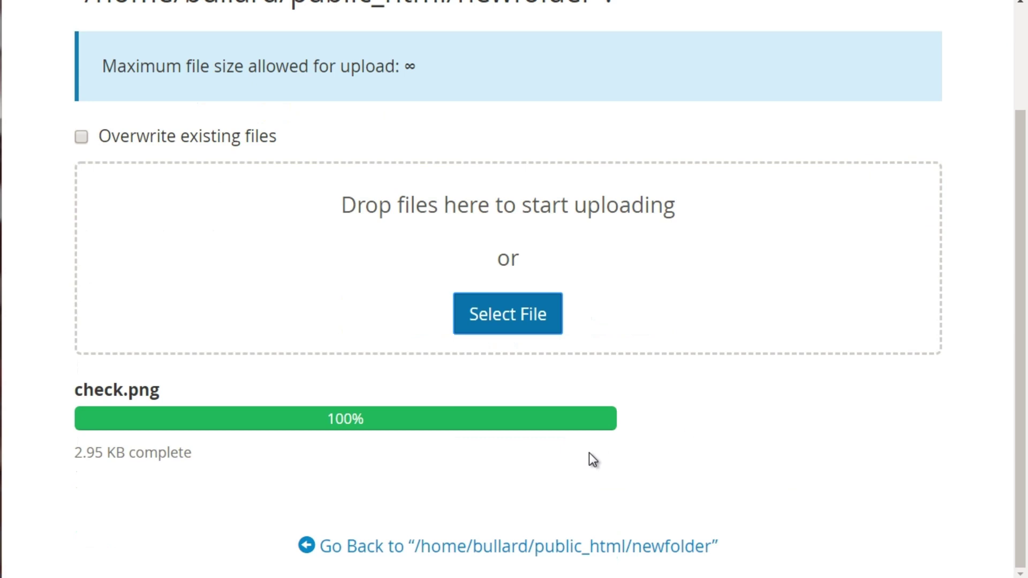
{"action": "left_click", "coordinate": [413, 551]}
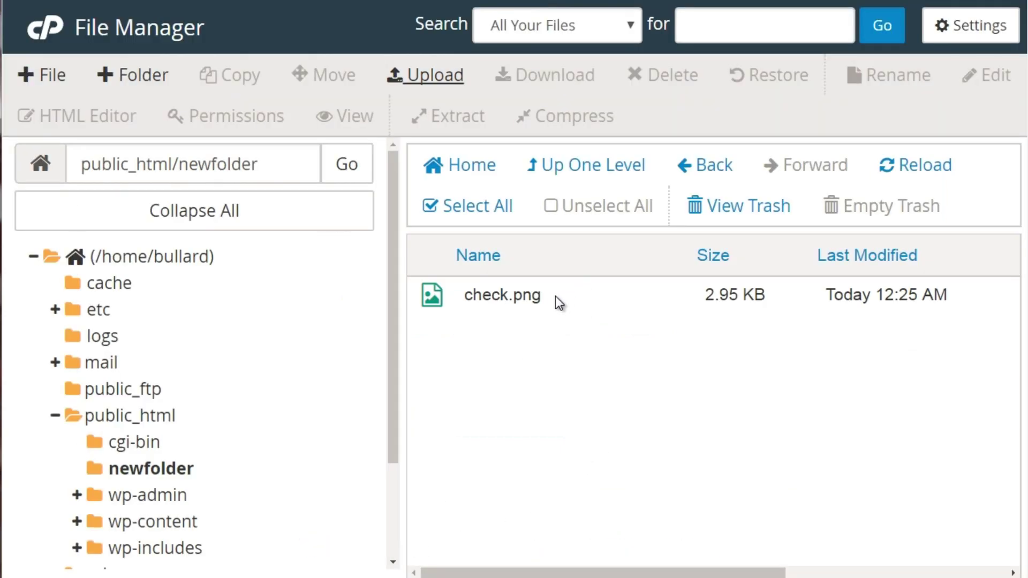
- Download check.png and compress it into the Zip archive /public_html/newfolder/check.png.zip
{"action": "left_click", "coordinate": [519, 299]}
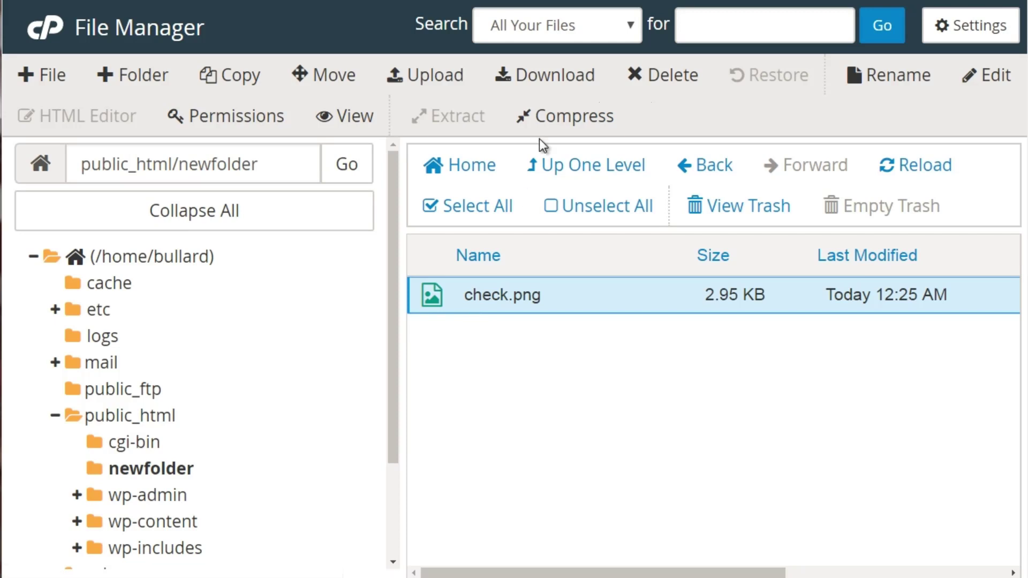
{"action": "left_click", "coordinate": [545, 78]}
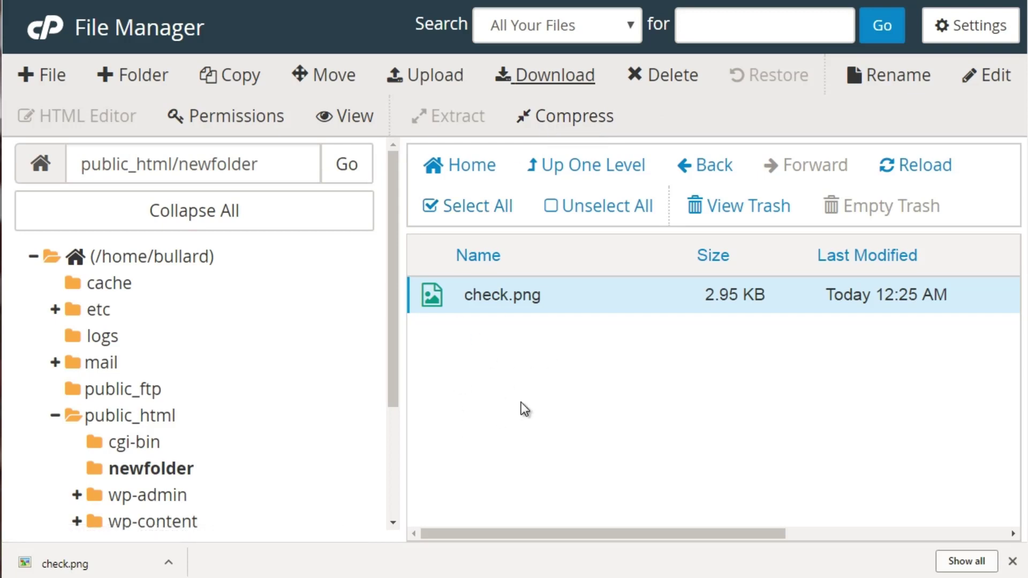
{"action": "left_click", "coordinate": [570, 119]}
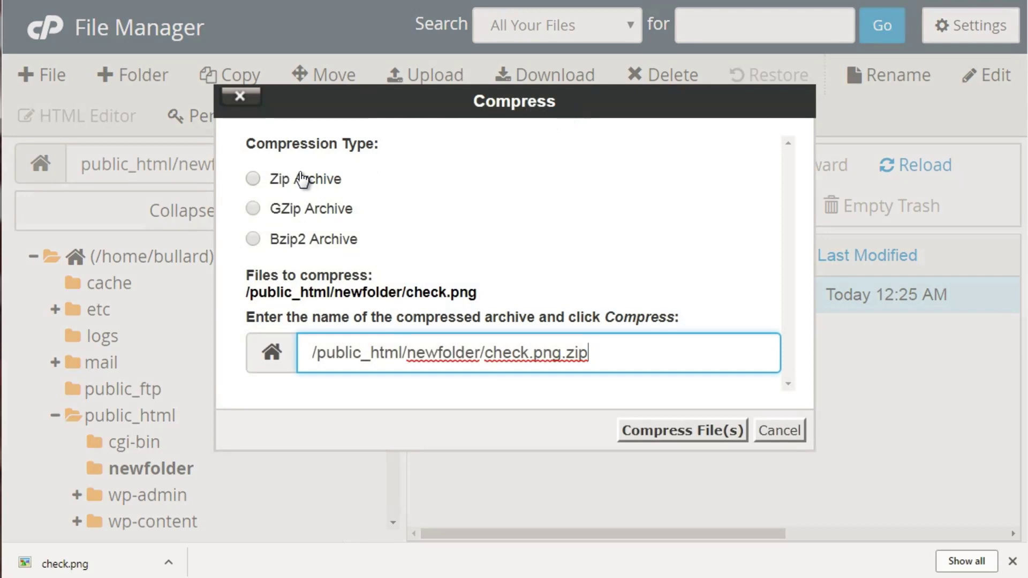
{"action": "left_click", "coordinate": [303, 179]}
{"action": "left_click", "coordinate": [677, 431]}
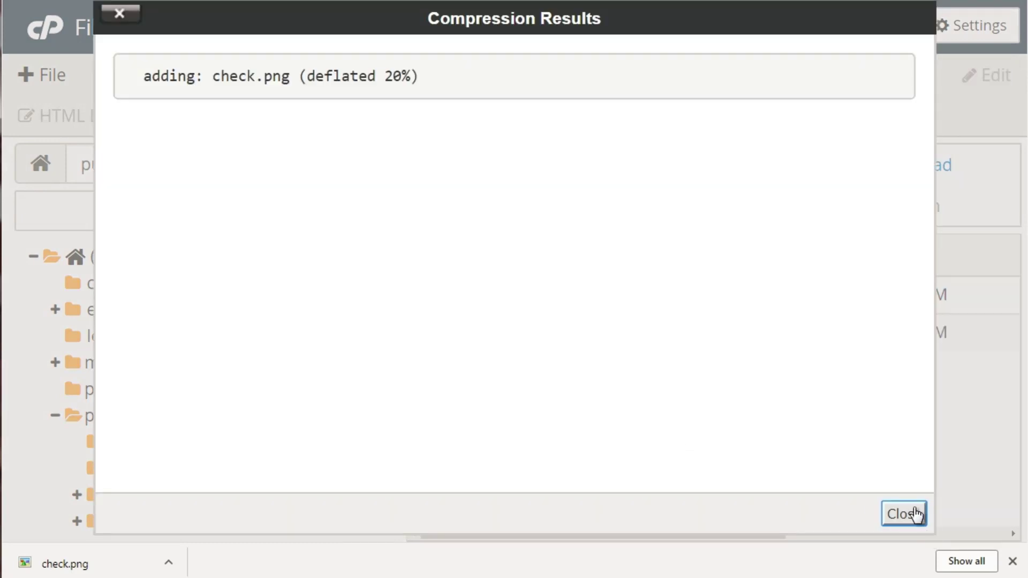
{"action": "left_click", "coordinate": [904, 513]}
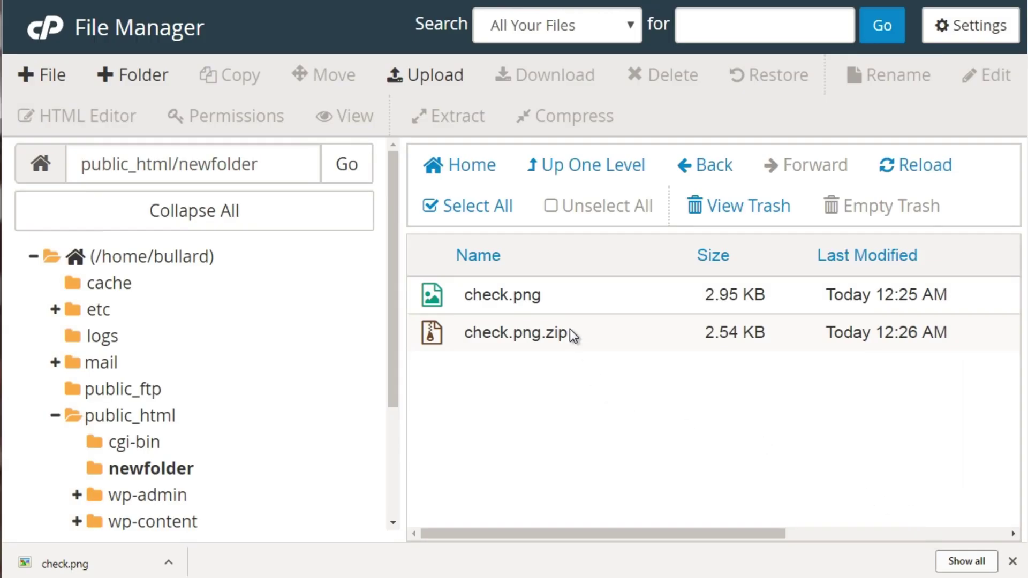
- Download check.png.zip and delete it permanently from newfolder, skipping the trash
{"action": "left_click", "coordinate": [571, 333]}
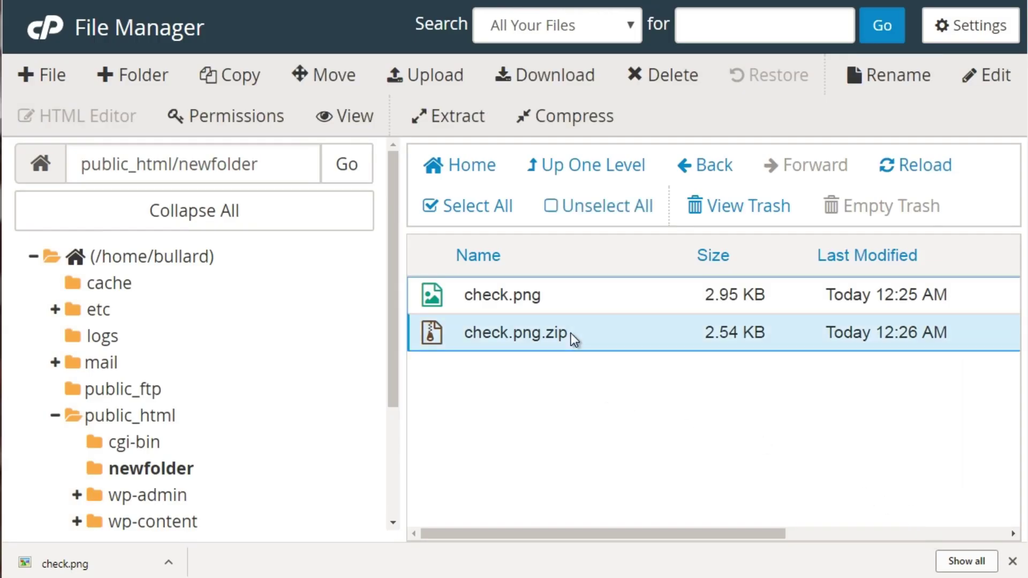
{"action": "left_click", "coordinate": [527, 75]}
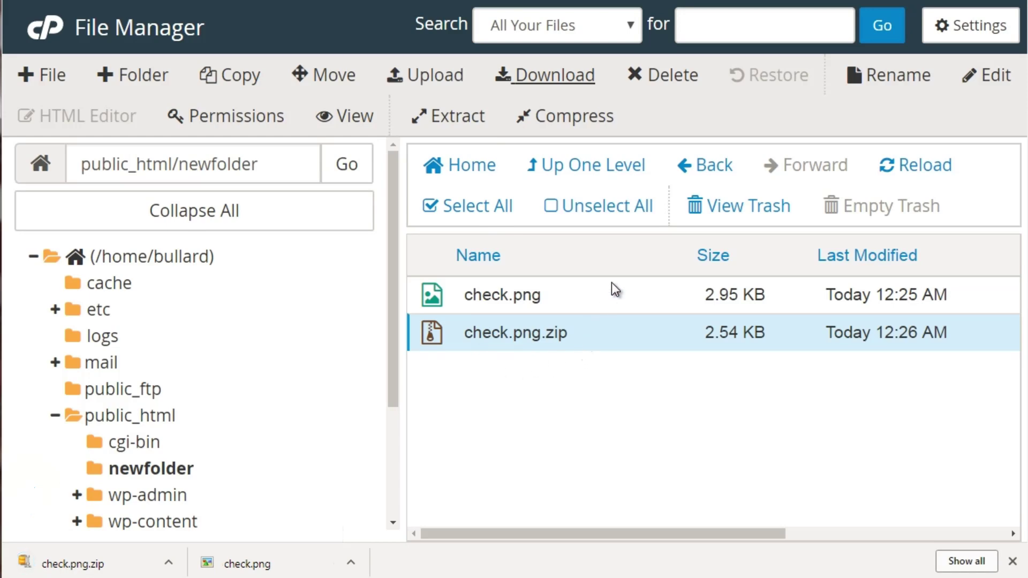
{"action": "left_click", "coordinate": [670, 75]}
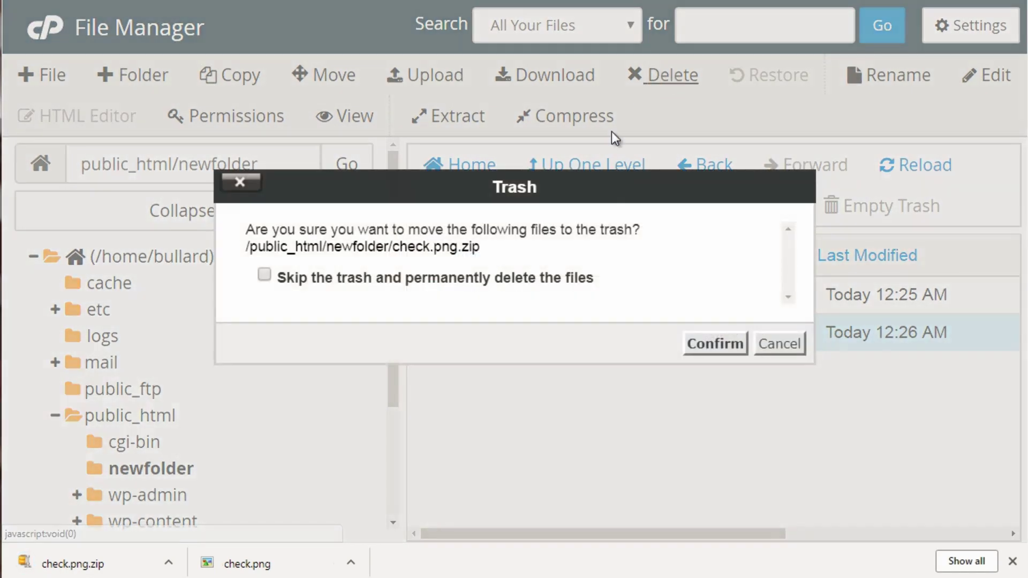
{"action": "left_click", "coordinate": [554, 277]}
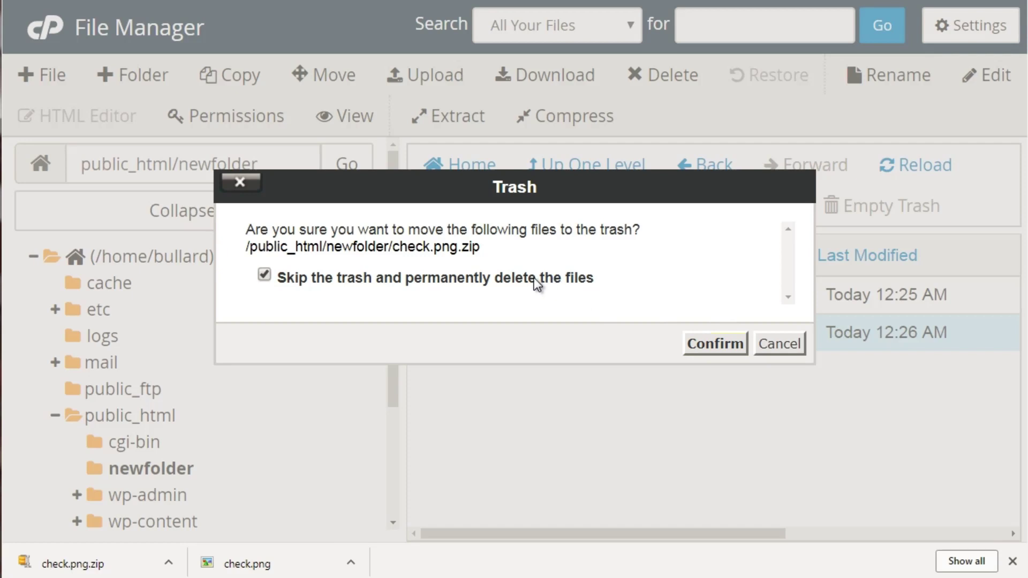
{"action": "left_click", "coordinate": [587, 282]}
{"action": "left_click", "coordinate": [718, 344]}
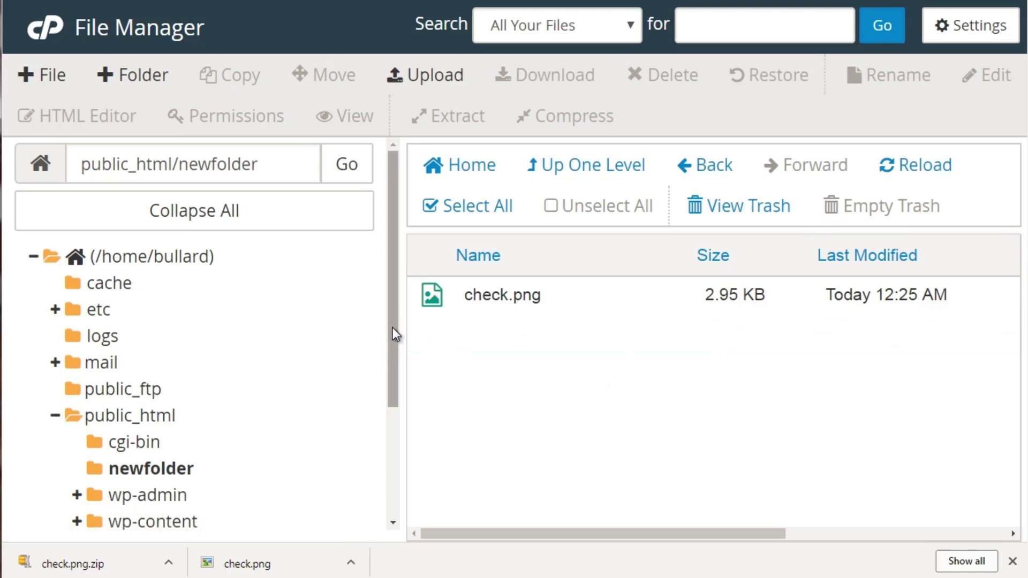
- Inspect the Rename and Edit dialogs for check.png in newfolder, leaving each without changing the file
{"action": "left_click_drag", "start_coordinate": [392, 328], "coordinate": [391, 387]}
{"action": "left_click", "coordinate": [599, 294]}
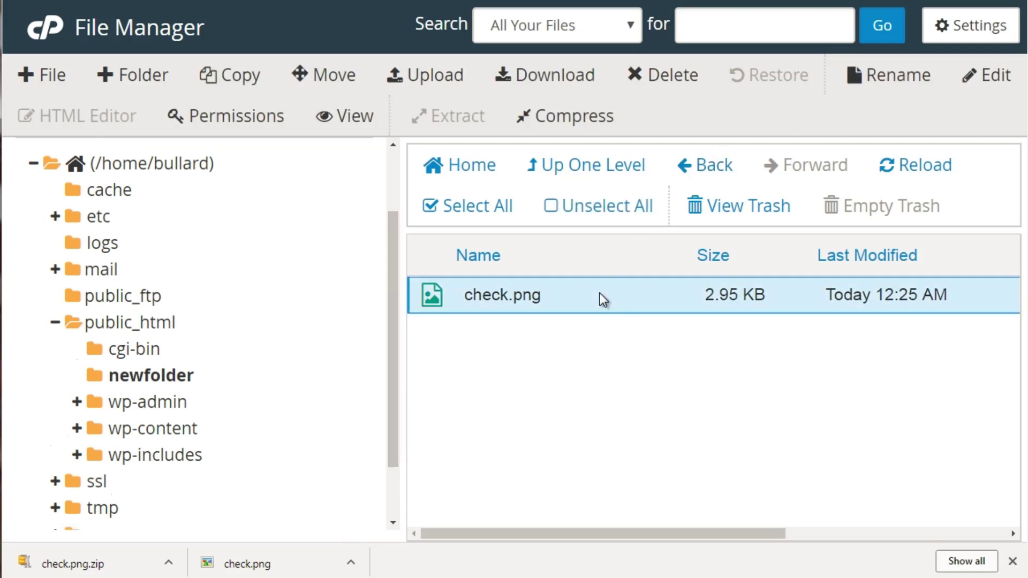
{"action": "left_click", "coordinate": [908, 74]}
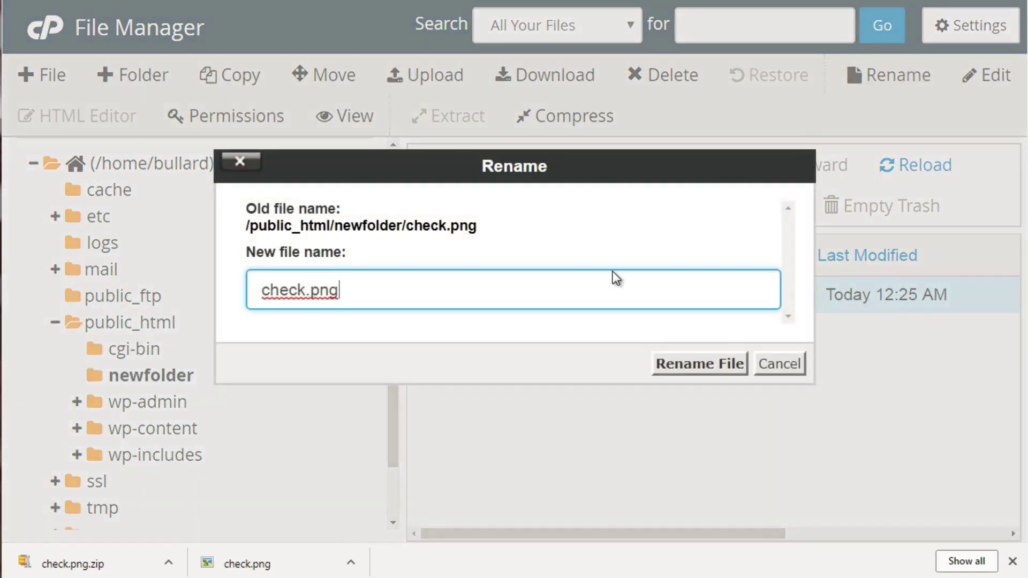
{"action": "left_click", "coordinate": [772, 367]}
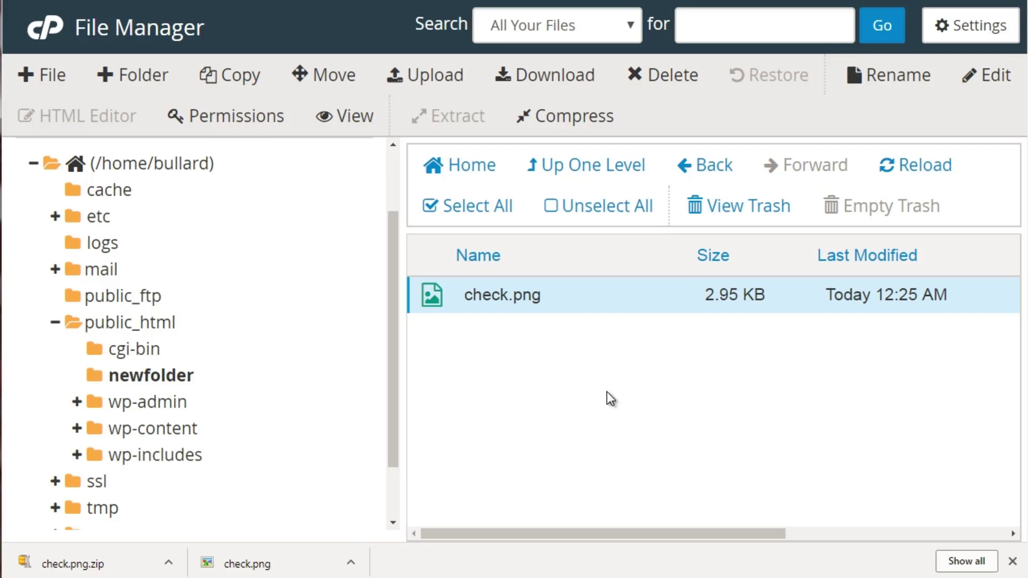
{"action": "left_click", "coordinate": [989, 84]}
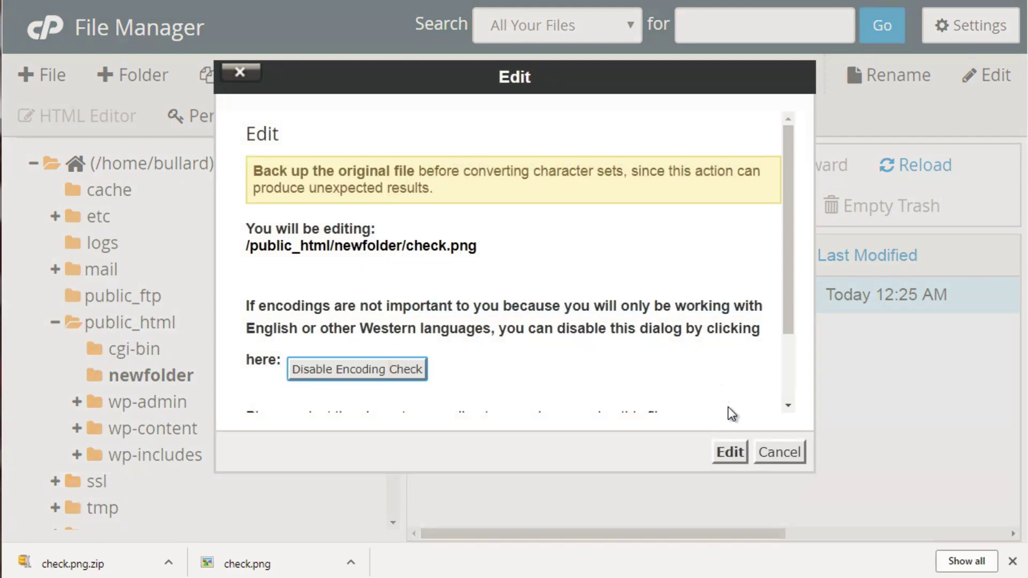
{"action": "left_click", "coordinate": [775, 454]}
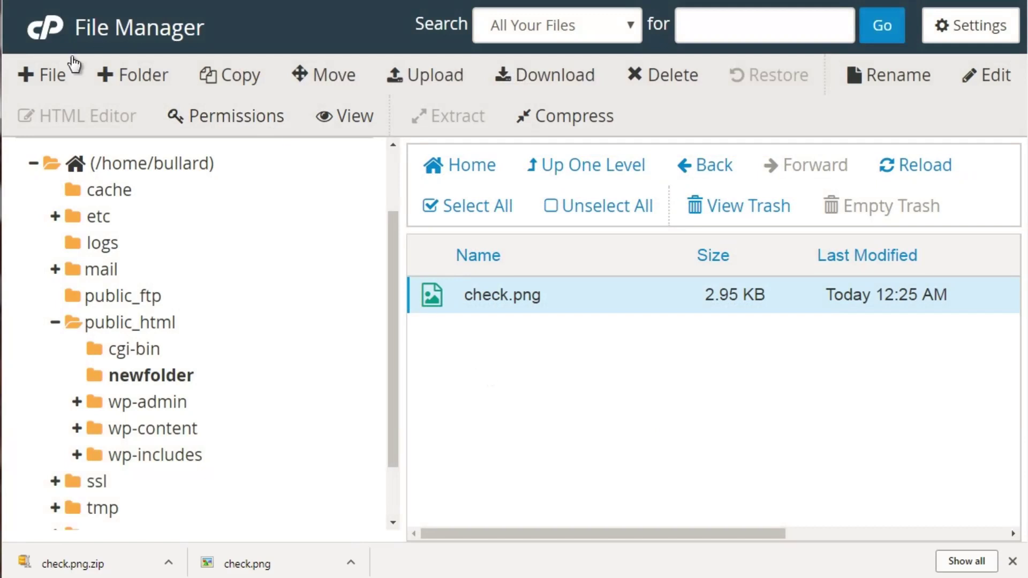
- Create a new file named file.txt in /public_html/newfolder
{"action": "left_click", "coordinate": [49, 75]}
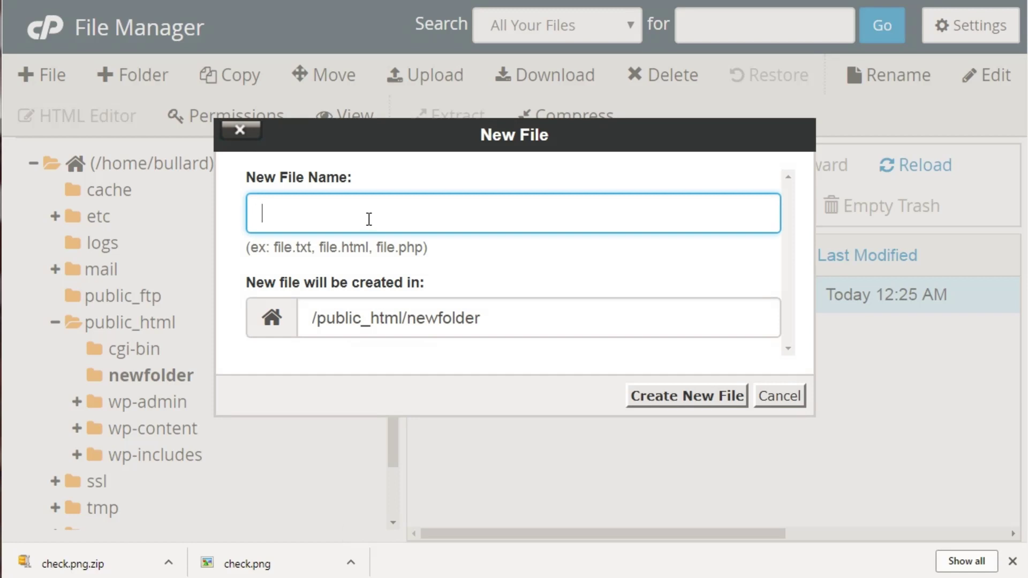
{"action": "type", "text": "file.txt"}
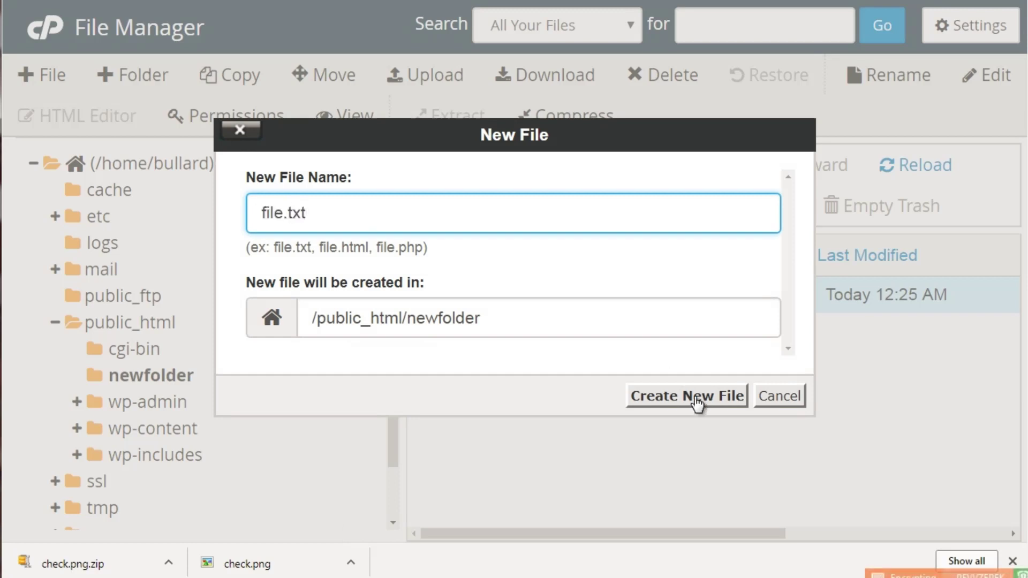
{"action": "left_click", "coordinate": [696, 399]}
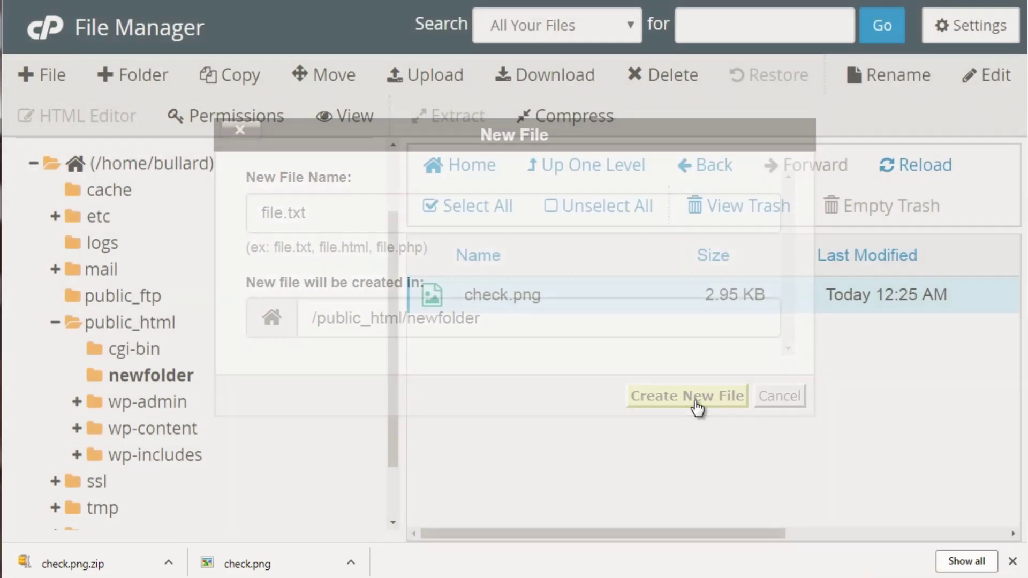
- Open file.txt in the text editor to view it, and close the editor without adding any content
{"action": "left_click", "coordinate": [595, 329]}
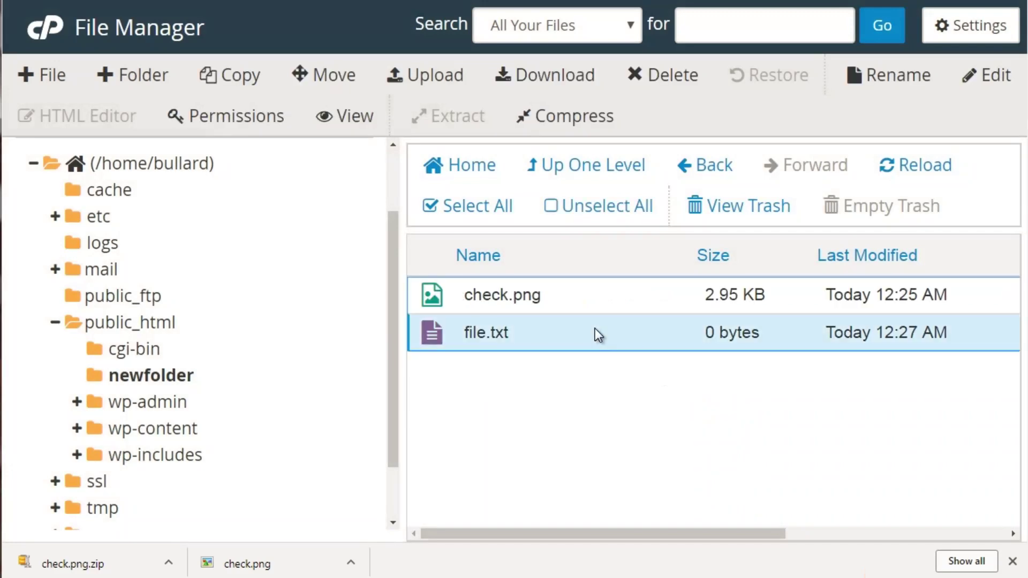
{"action": "left_click", "coordinate": [997, 82]}
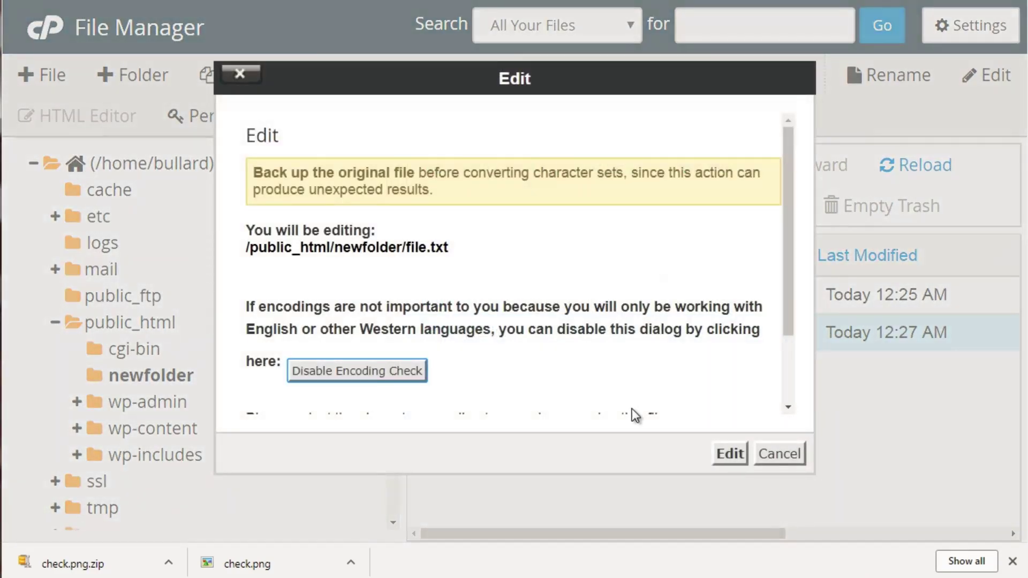
{"action": "left_click", "coordinate": [728, 453]}
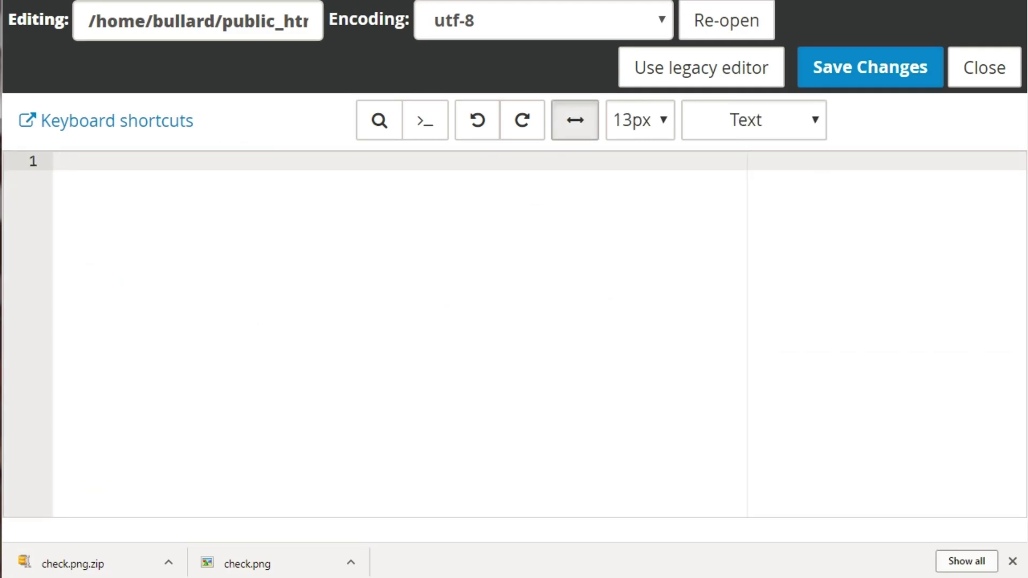
{"action": "key", "text": "ctrl+w"}
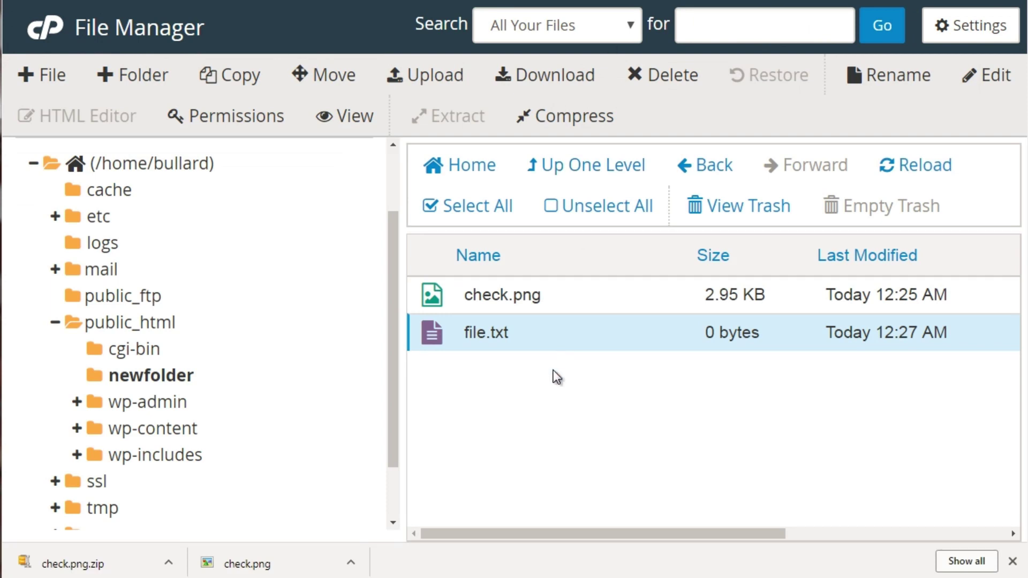
- Create a new file named file.html in /public_html/newfolder
{"action": "left_click", "coordinate": [60, 81]}
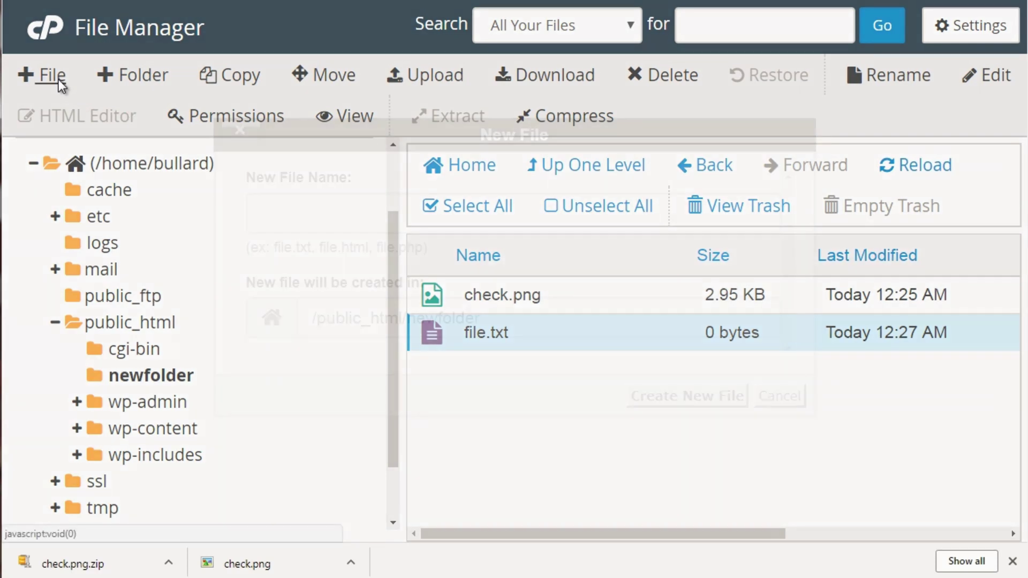
{"action": "type", "text": "file"}
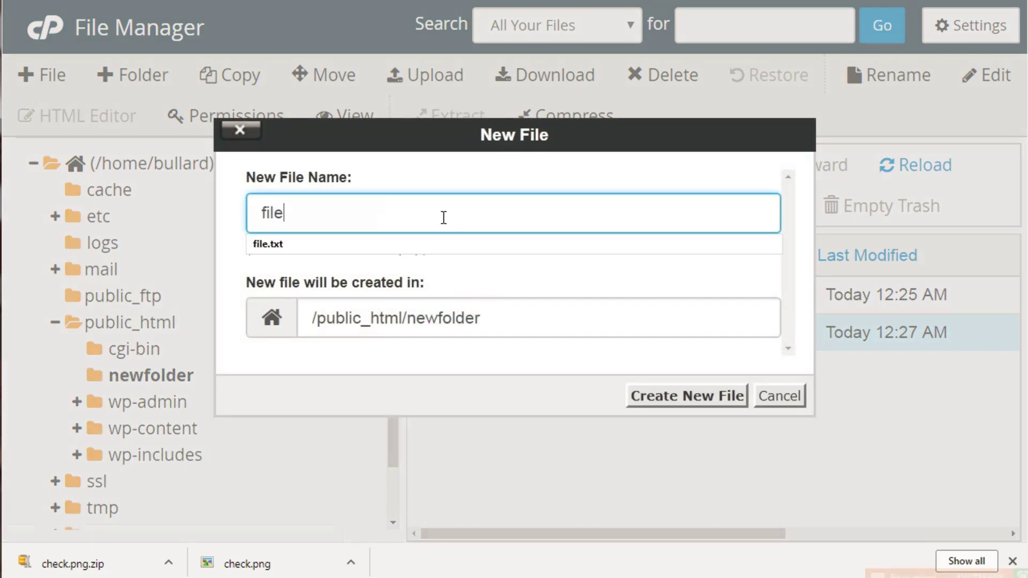
{"action": "type", "text": ".html"}
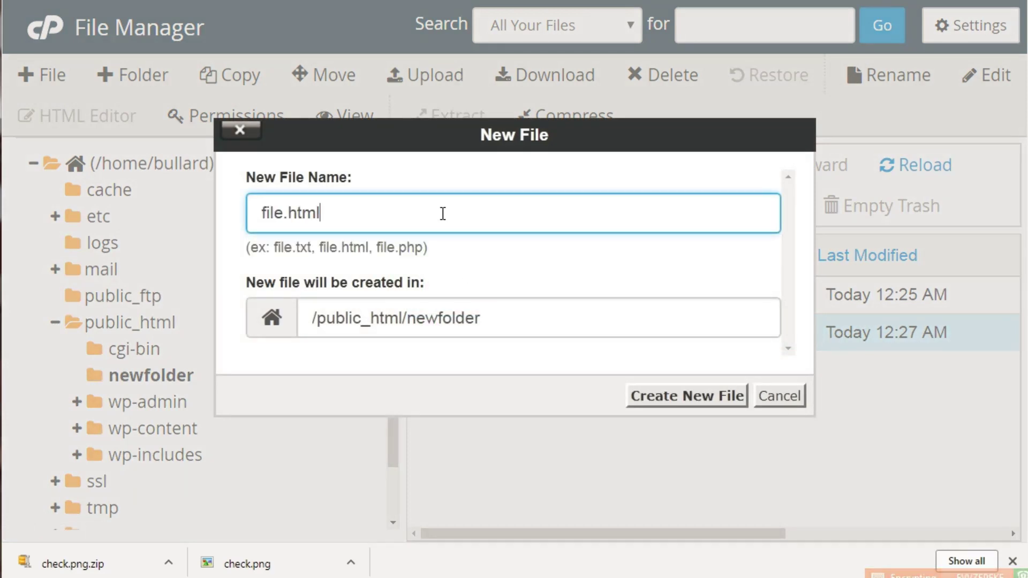
{"action": "left_click", "coordinate": [696, 400]}
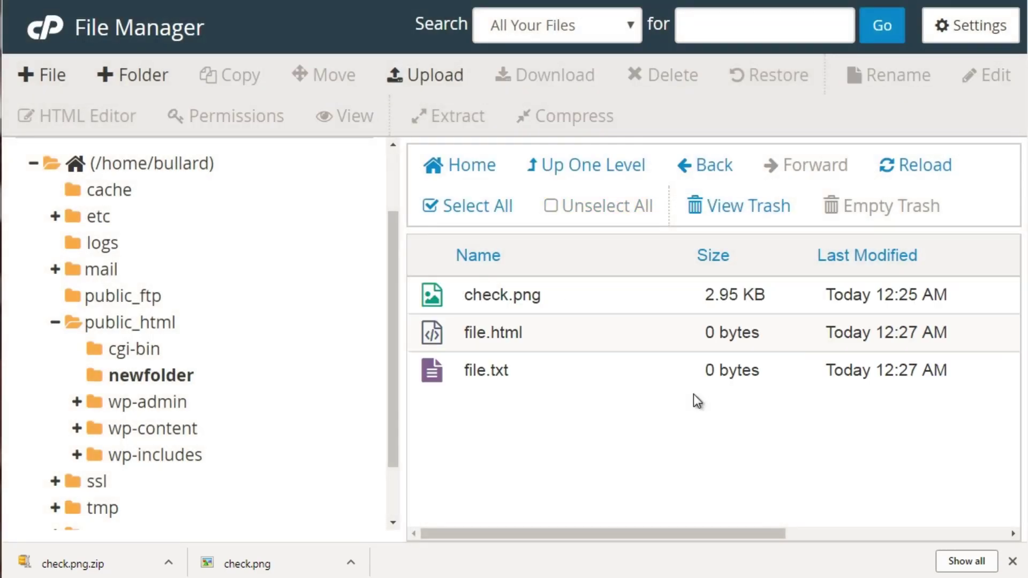
- View file.html in the HTML Editor, close it, and inspect the file's permissions without changing them
{"action": "left_click", "coordinate": [675, 352]}
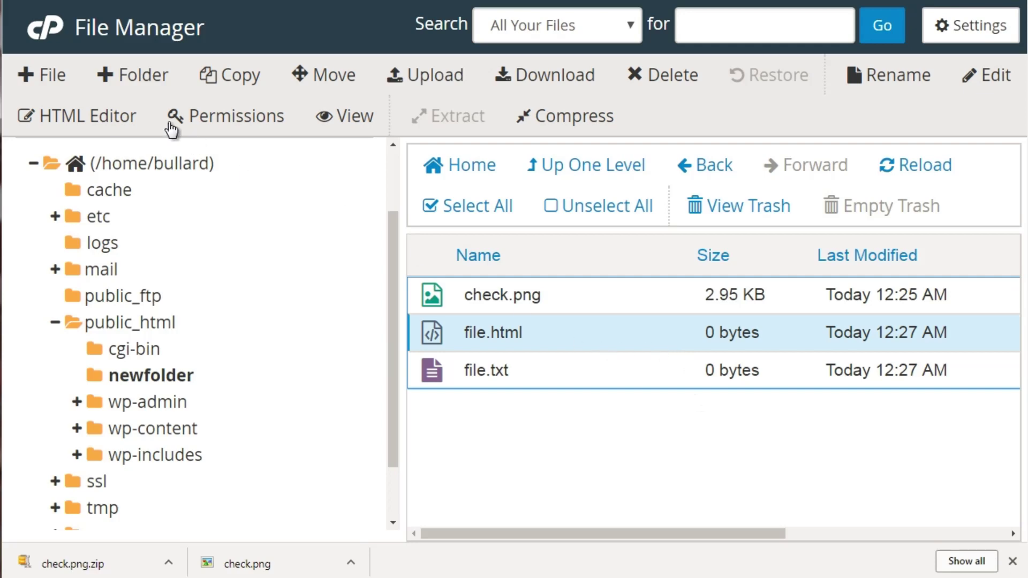
{"action": "left_click", "coordinate": [123, 117]}
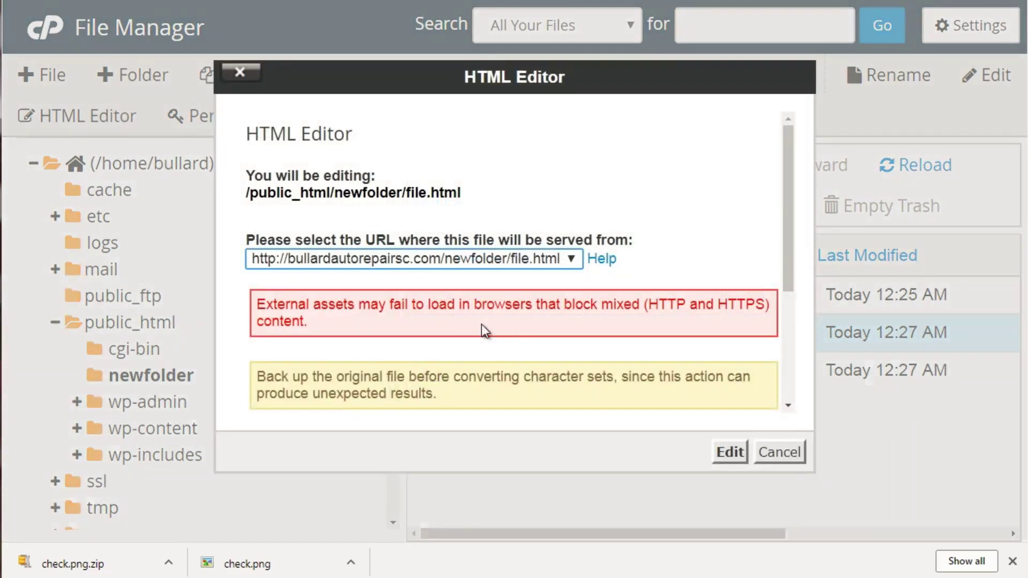
{"action": "left_click", "coordinate": [733, 452]}
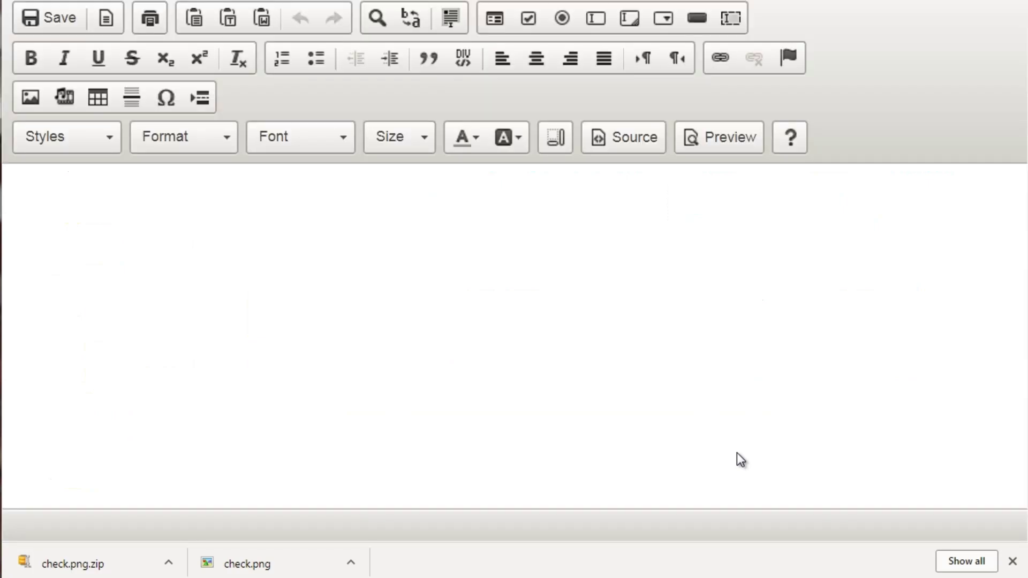
{"action": "left_click", "coordinate": [380, 280]}
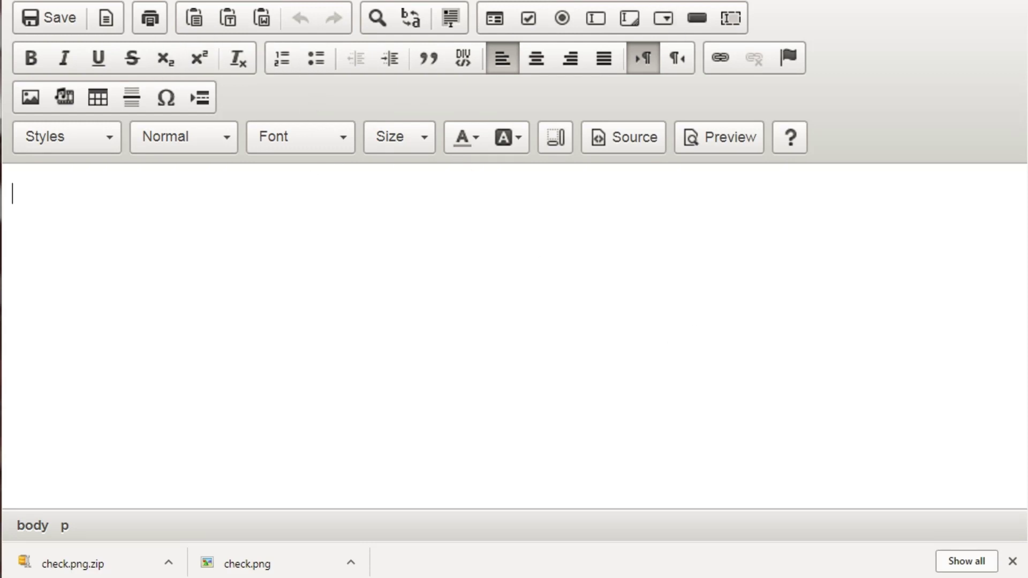
{"action": "key", "text": "ctrl+w"}
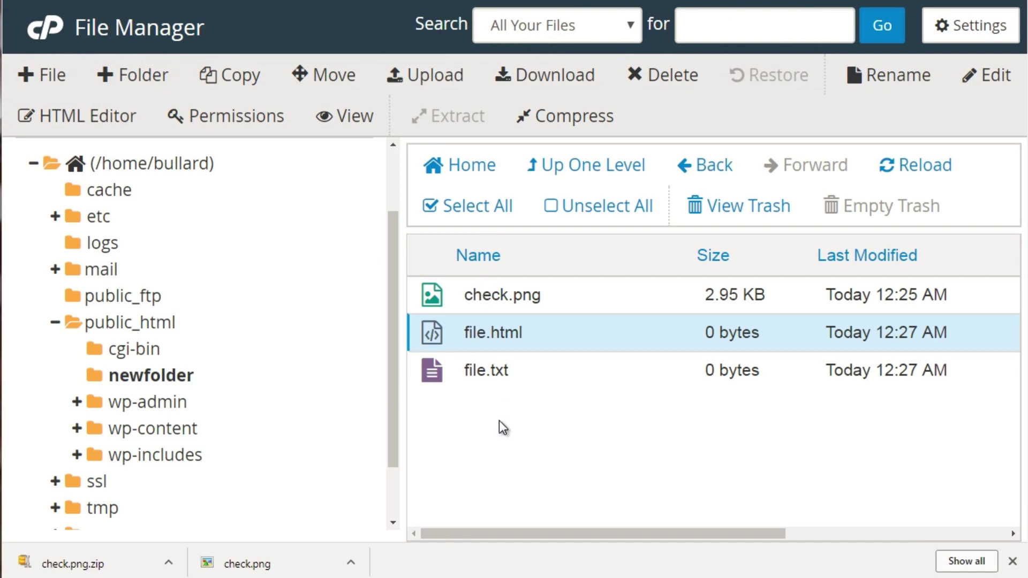
{"action": "left_click", "coordinate": [269, 117]}
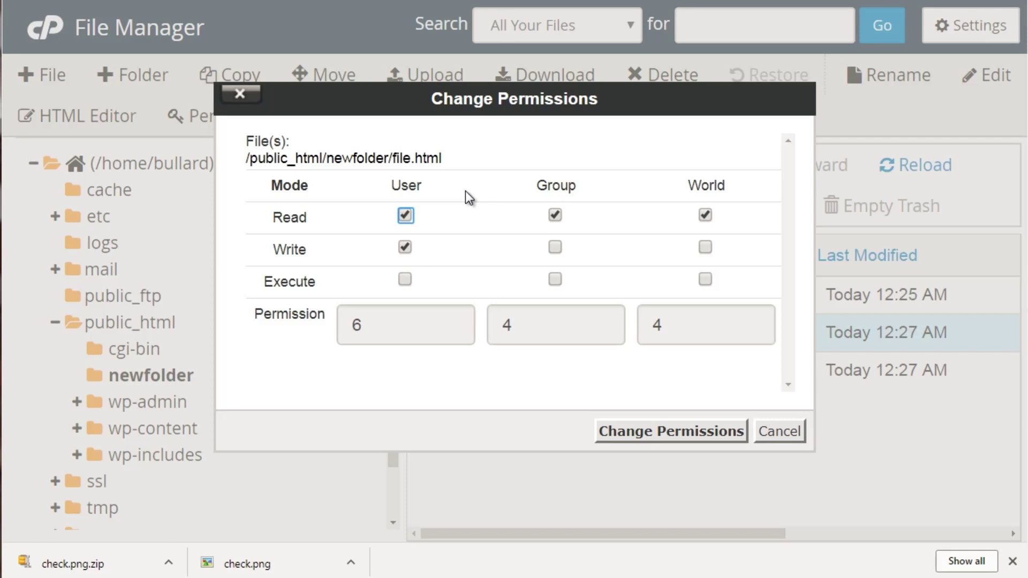
{"action": "left_click", "coordinate": [775, 436]}
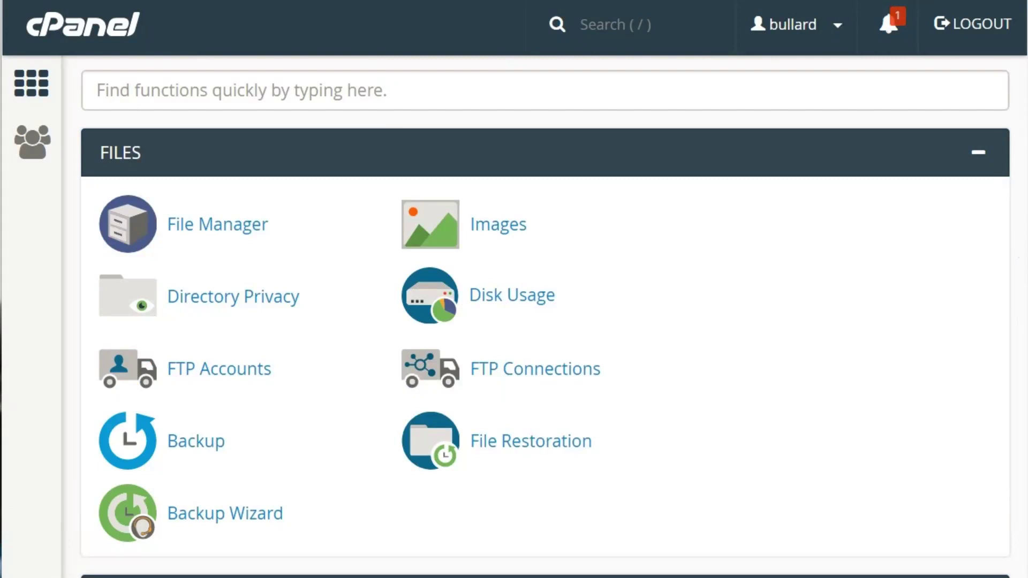
- Find Apache SpamAssassin among the Email functions on the cPanel home page and open it
{"action": "scroll", "coordinate": [545, 315], "scroll_direction": "down", "scroll_amount": 20}
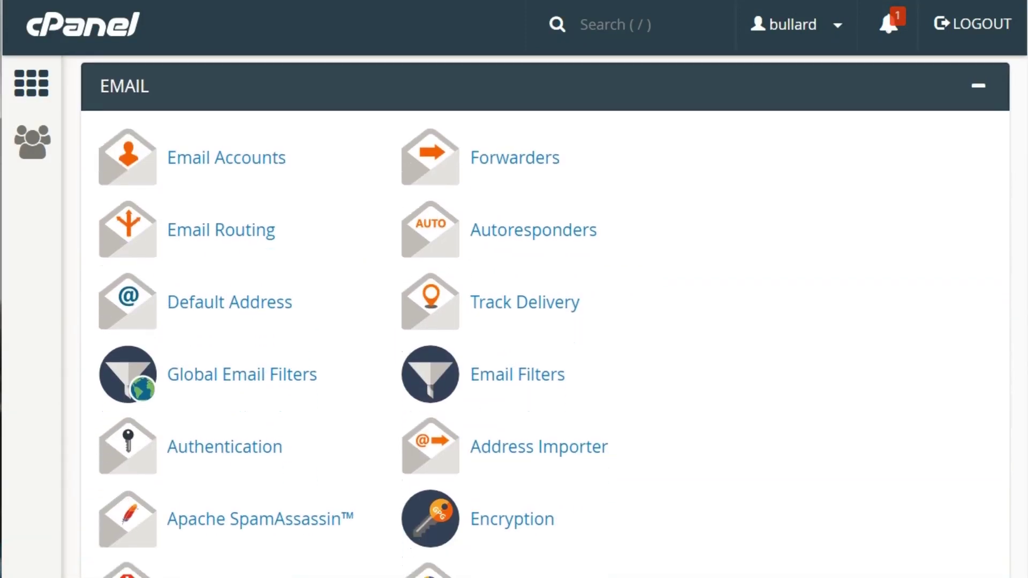
{"action": "scroll", "coordinate": [819, 208], "scroll_direction": "down", "scroll_amount": 2}
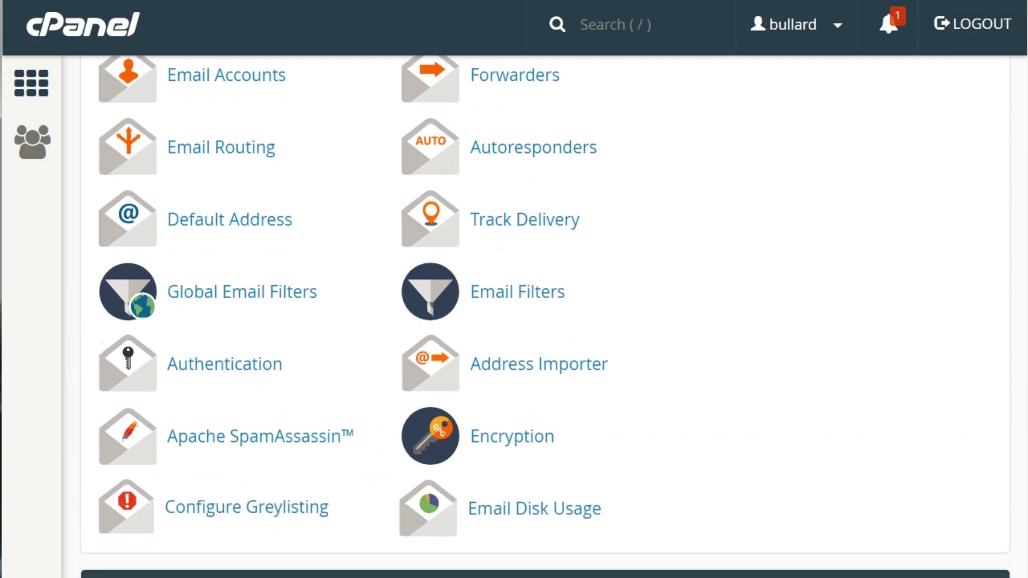
{"action": "scroll", "coordinate": [819, 209], "scroll_direction": "up", "scroll_amount": 1}
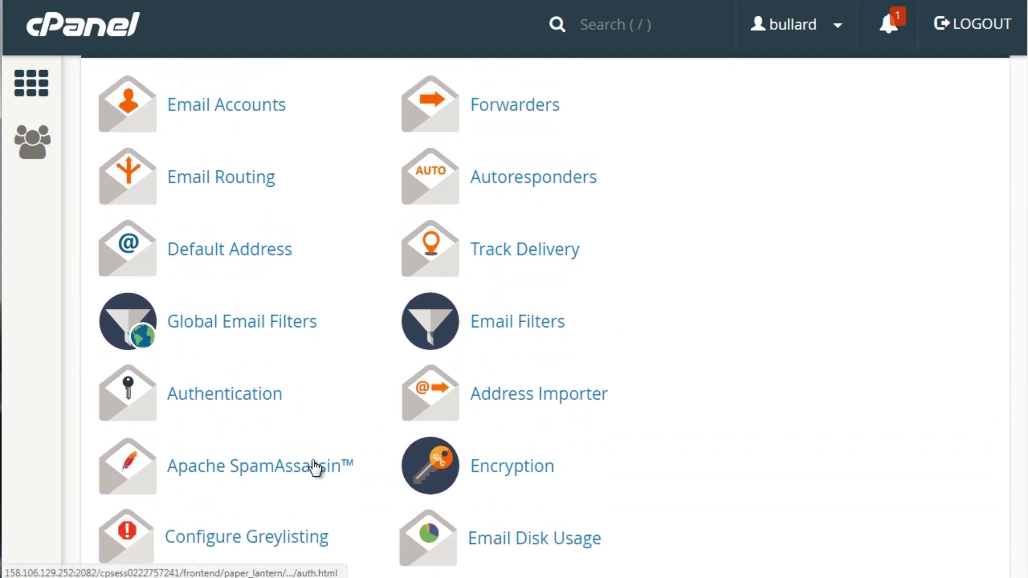
{"action": "right_click", "coordinate": [282, 478]}
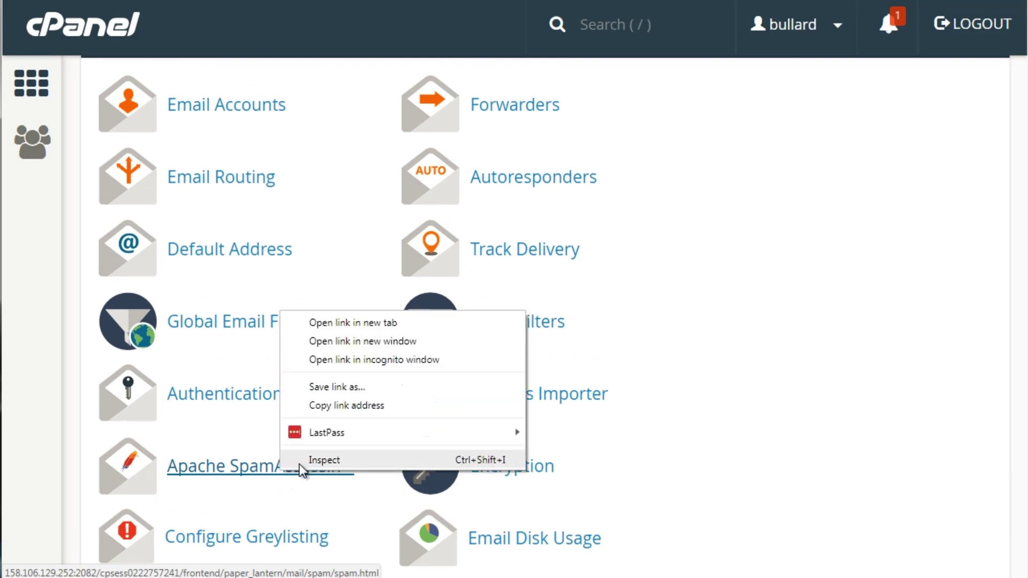
{"action": "left_click", "coordinate": [620, 333]}
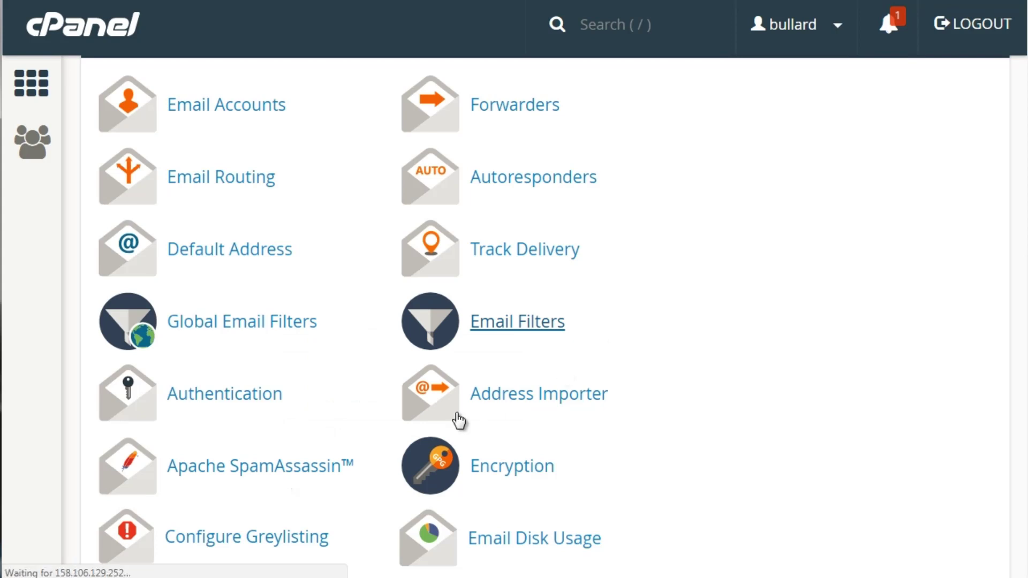
{"action": "key", "text": "alt+Left"}
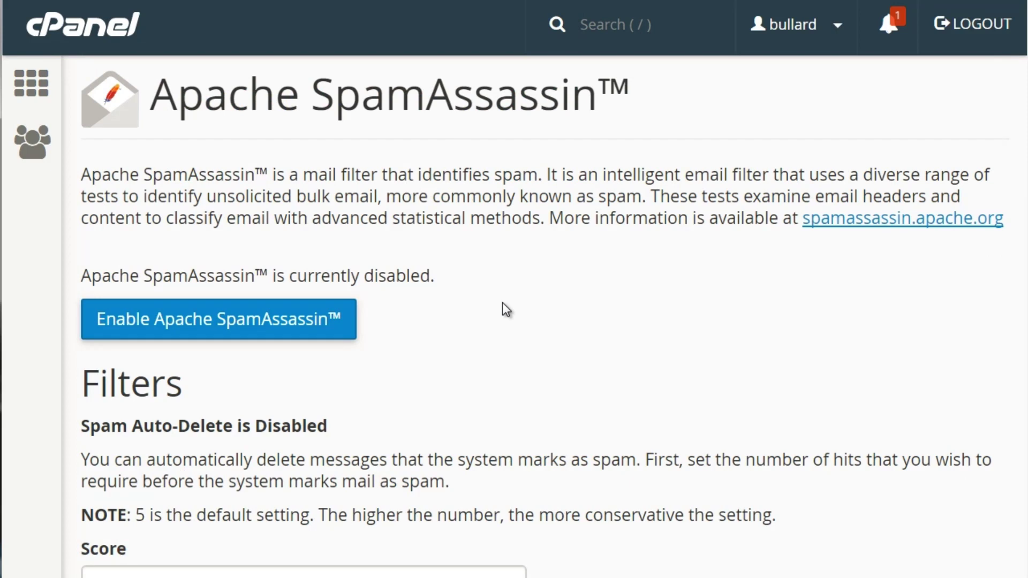
- Review the spam auto-delete Score options without changing the score, and open the Apache SpamAssassin configuration page
{"action": "scroll", "coordinate": [543, 312], "scroll_direction": "down", "scroll_amount": 1}
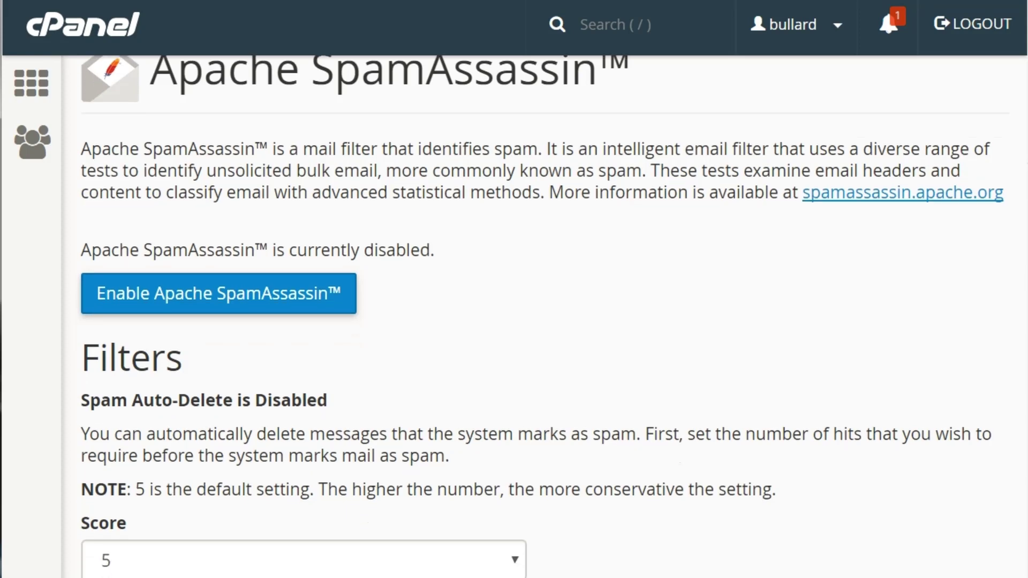
{"action": "scroll", "coordinate": [514, 316], "scroll_direction": "down", "scroll_amount": 5}
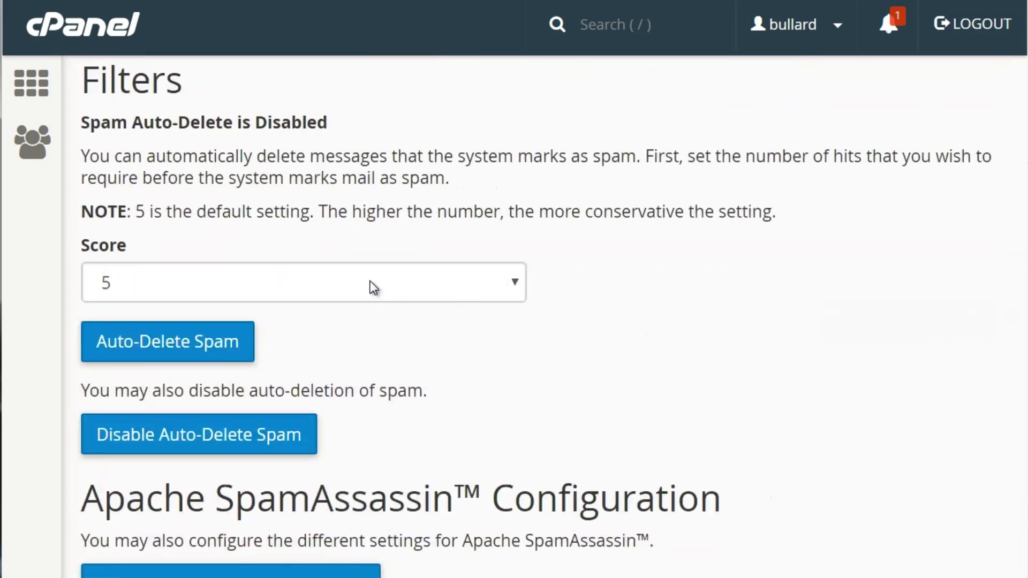
{"action": "left_click", "coordinate": [374, 288]}
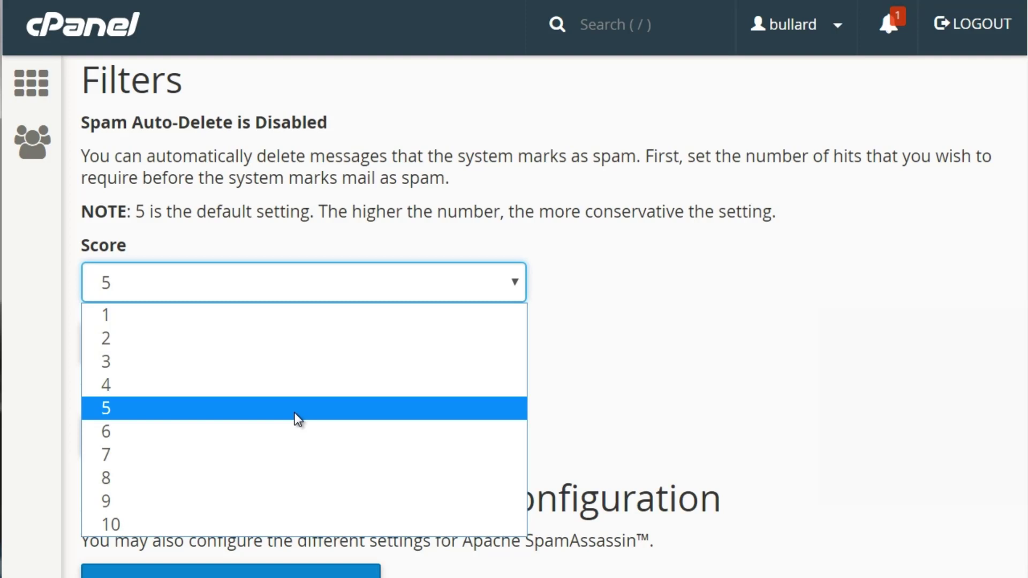
{"action": "left_click", "coordinate": [587, 186]}
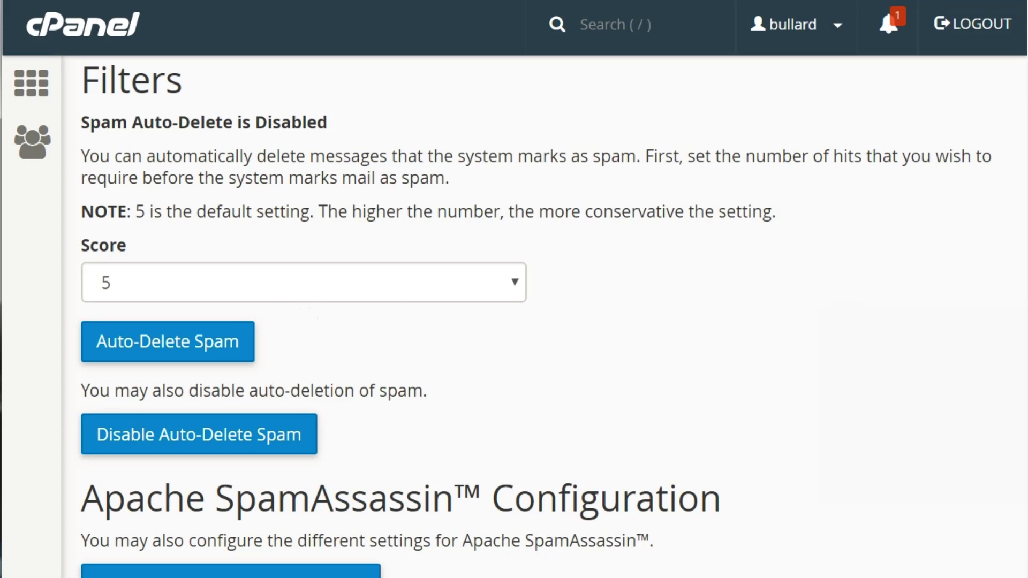
{"action": "scroll", "coordinate": [230, 471], "scroll_direction": "down", "scroll_amount": 2}
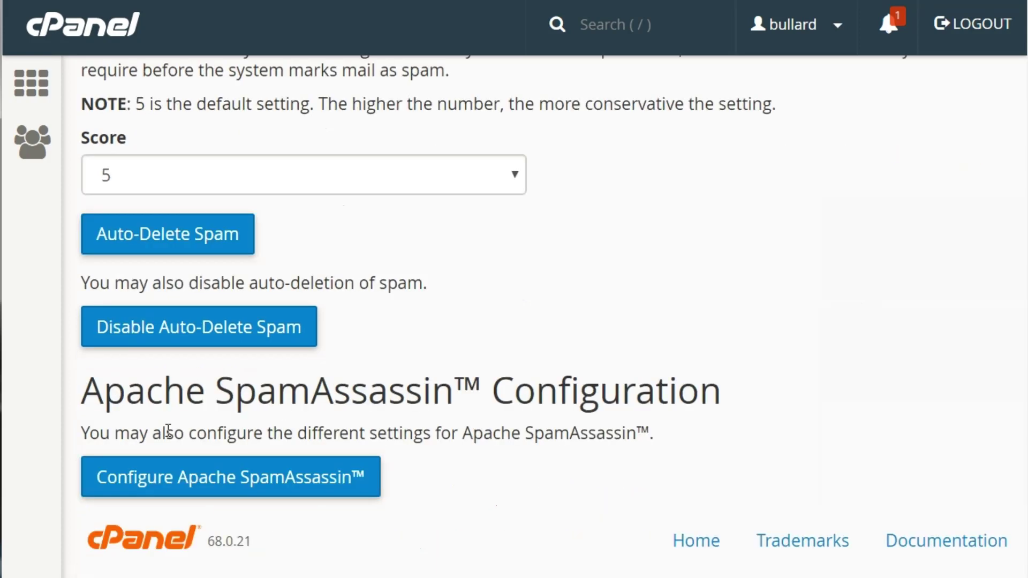
{"action": "left_click", "coordinate": [230, 484]}
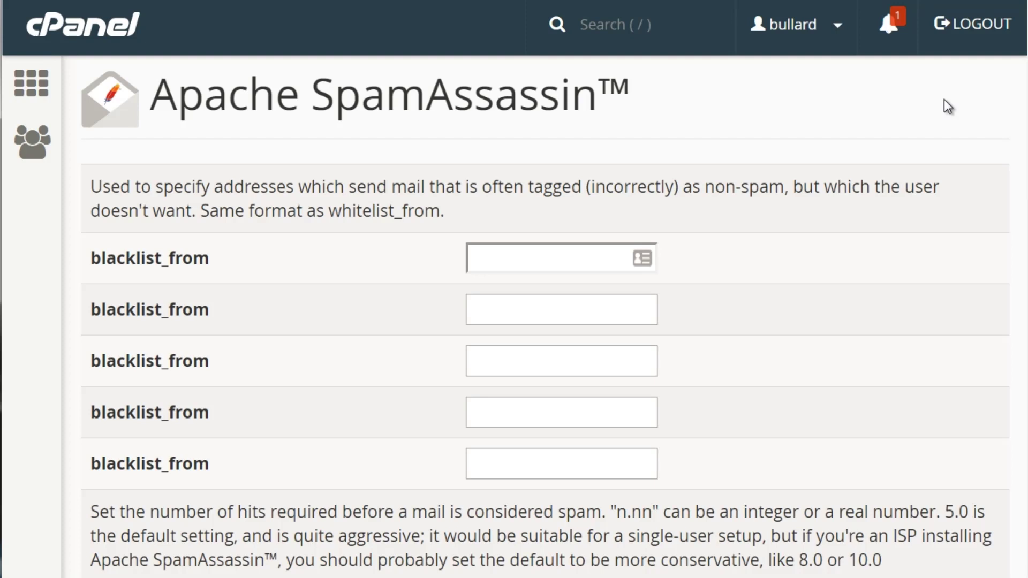
- Review the blacklist_from, score and whitelist_from fields on the Apache SpamAssassin configuration page without entering any addresses
{"action": "left_click", "coordinate": [569, 257]}
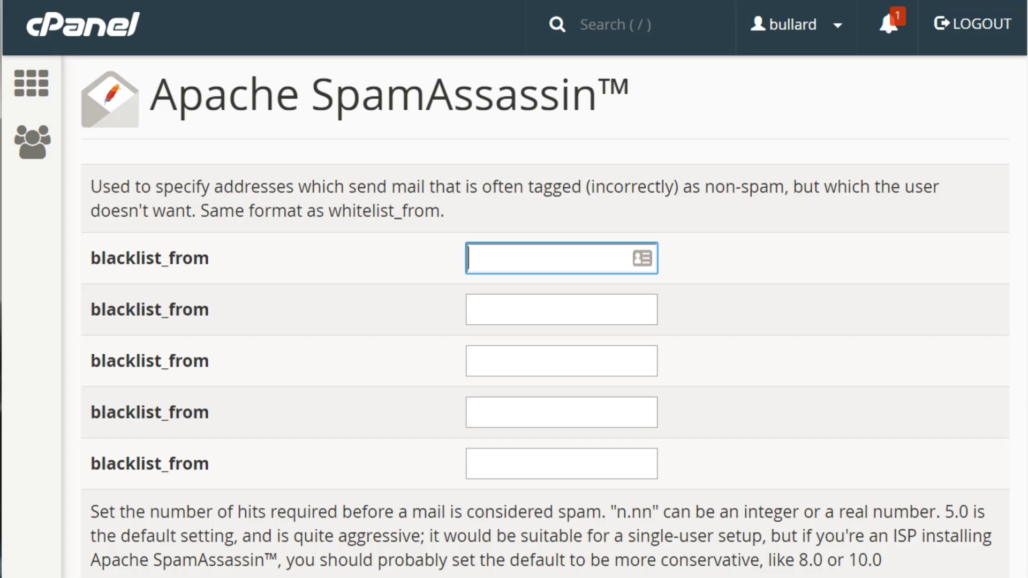
{"action": "scroll", "coordinate": [546, 316], "scroll_direction": "down", "scroll_amount": 20}
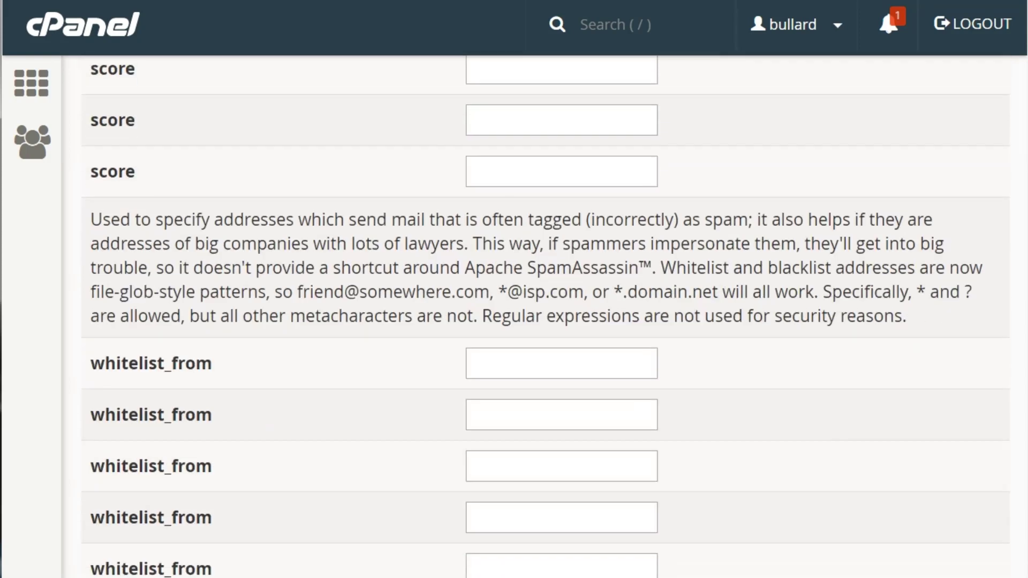
{"action": "scroll", "coordinate": [545, 315], "scroll_direction": "down", "scroll_amount": 3}
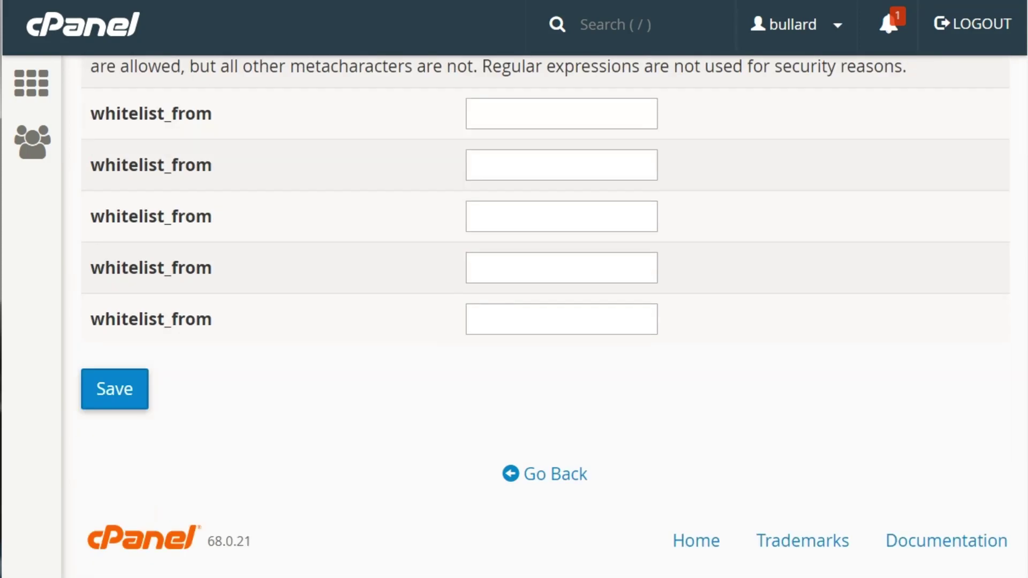
{"action": "left_click", "coordinate": [561, 103]}
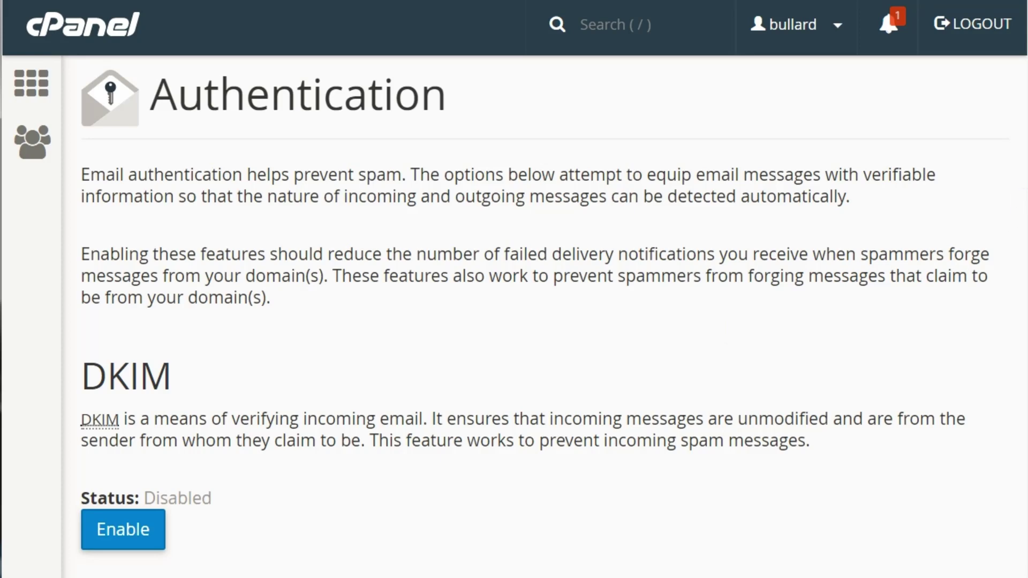
- Enable both DKIM and SPF for the account on the email Authentication page
{"action": "scroll", "coordinate": [543, 306], "scroll_direction": "down", "scroll_amount": 5}
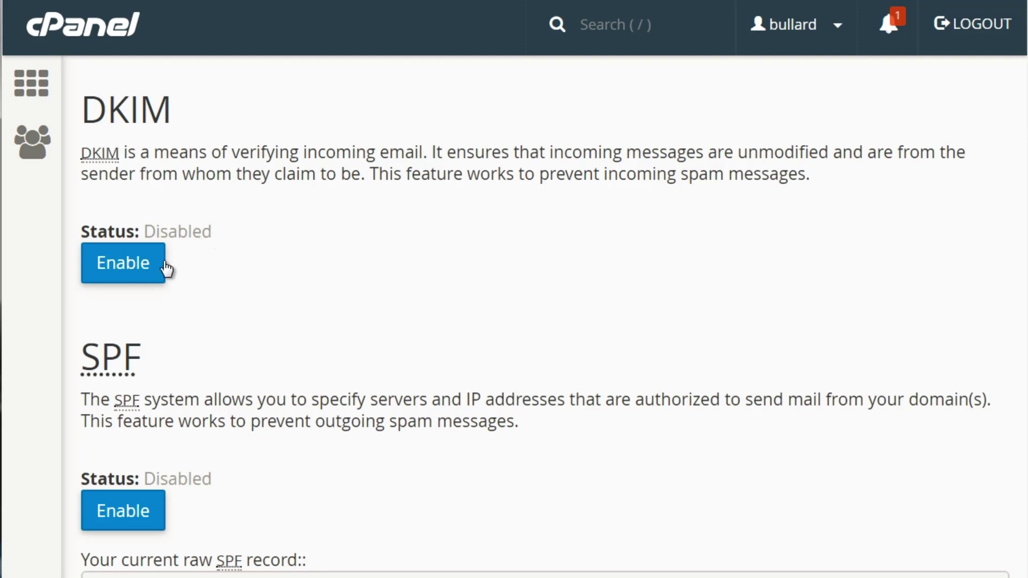
{"action": "left_click", "coordinate": [149, 274]}
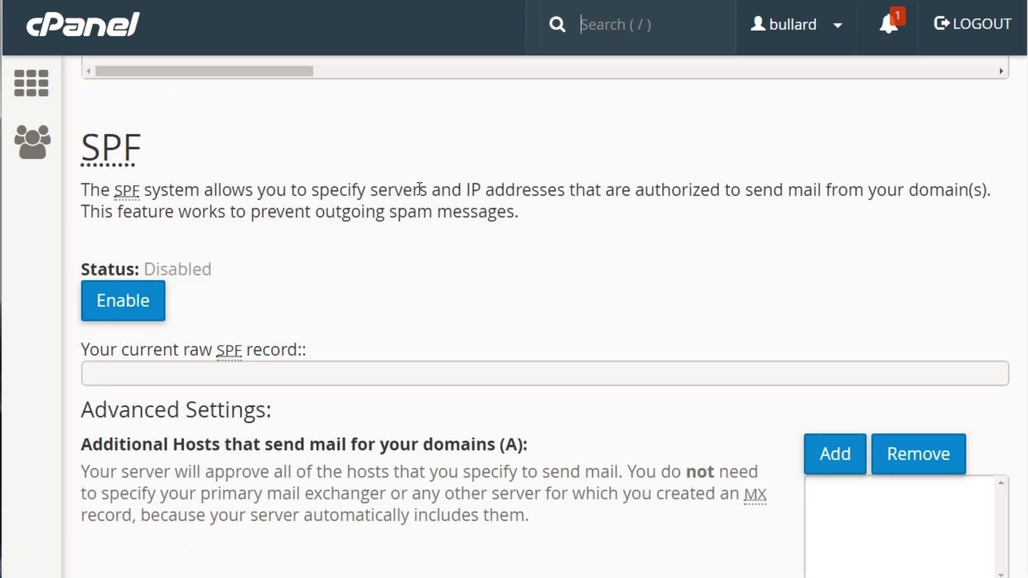
{"action": "left_click", "coordinate": [146, 313]}
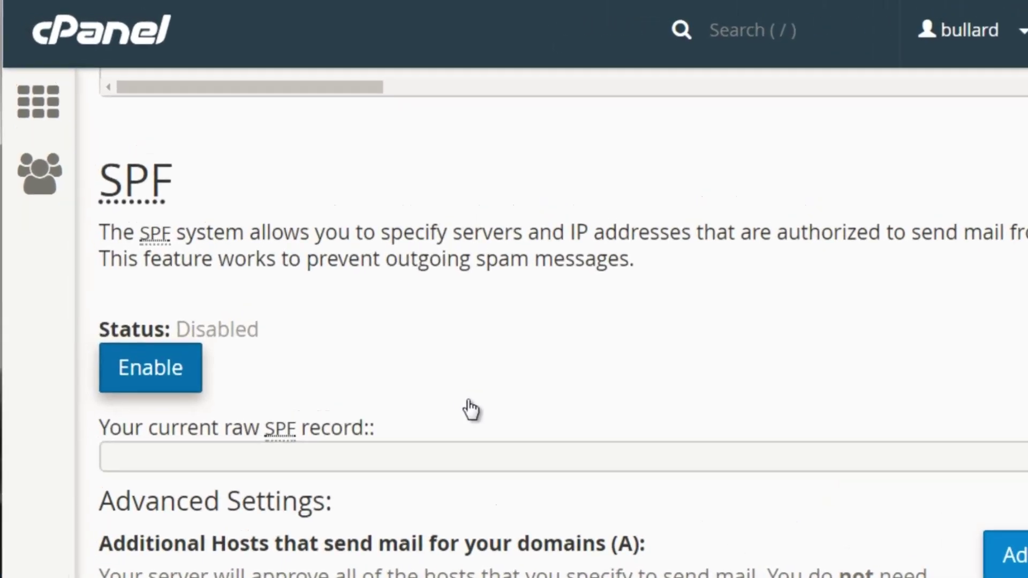
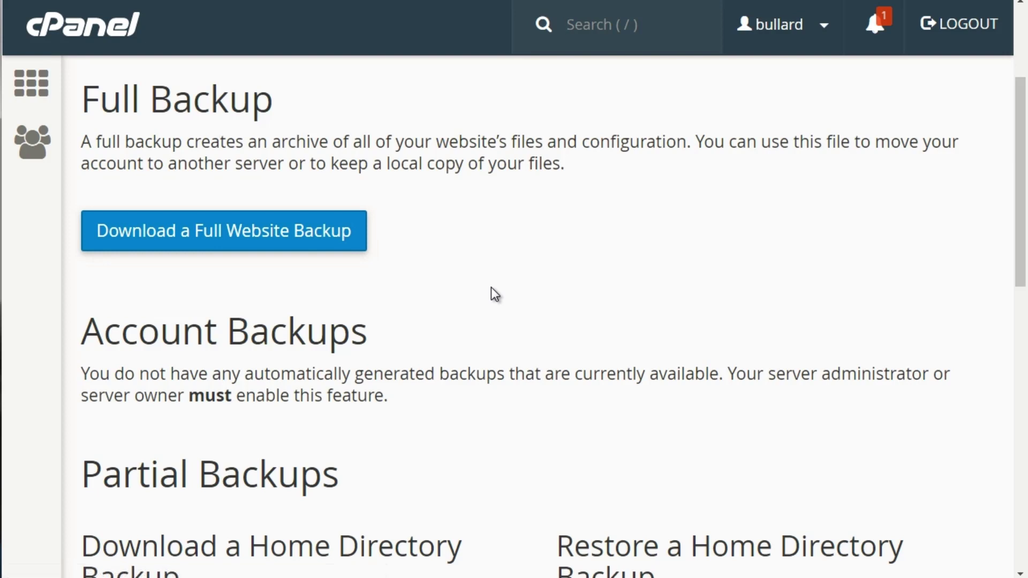
- Examine the Account Backups section and the Partial Backups options for downloading and restoring the home directory and MySQL databases
{"action": "left_click", "coordinate": [1021, 194]}
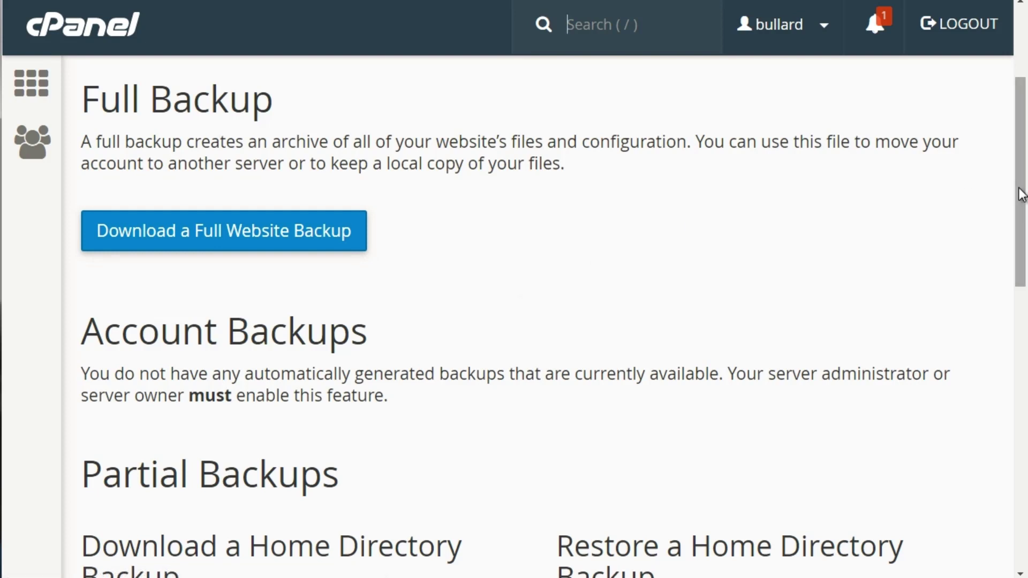
{"action": "left_click_drag", "start_coordinate": [1021, 194], "coordinate": [1021, 279]}
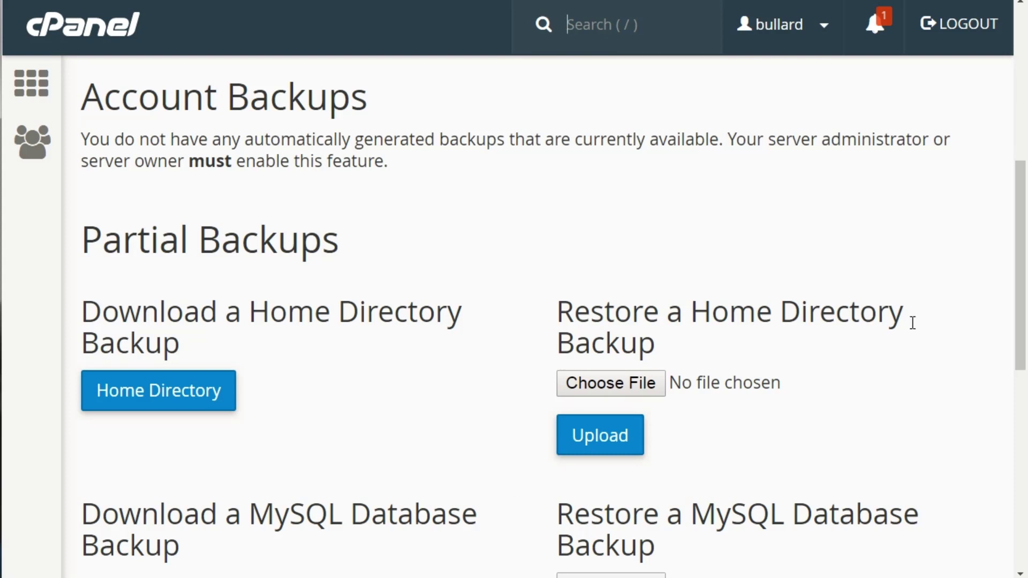
{"action": "left_click_drag", "start_coordinate": [1024, 293], "coordinate": [1022, 313]}
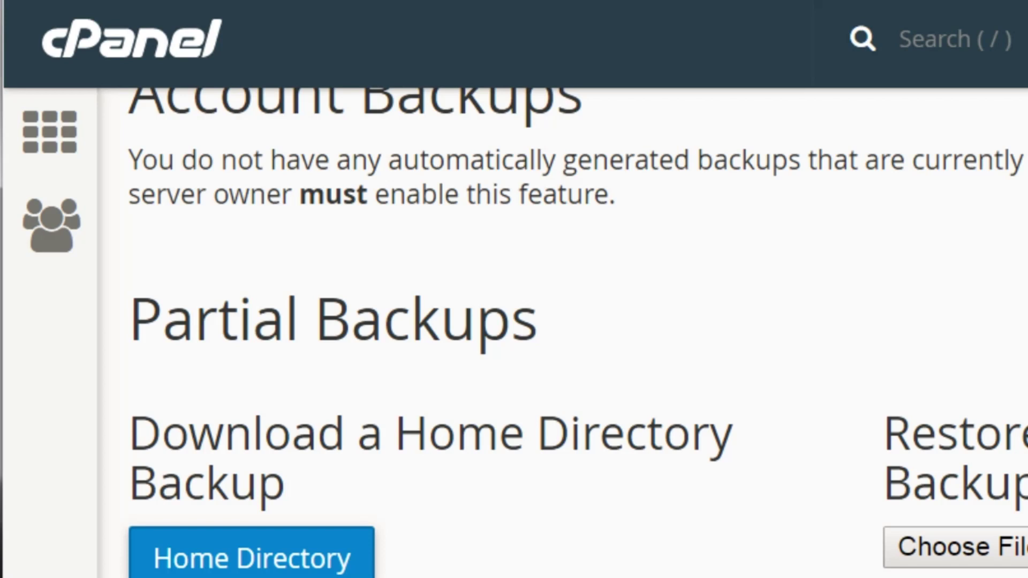
{"action": "scroll", "coordinate": [514, 332], "scroll_direction": "down", "scroll_amount": 5}
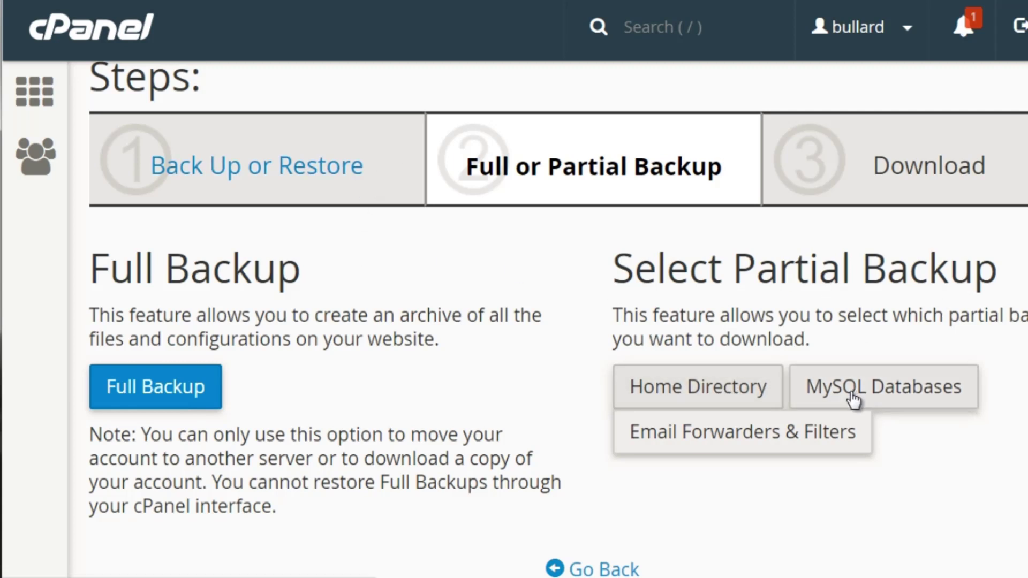
- In the Backup Wizard, open the Full Backup option and the Home Directory restore page without choosing a file
{"action": "left_click", "coordinate": [202, 390]}
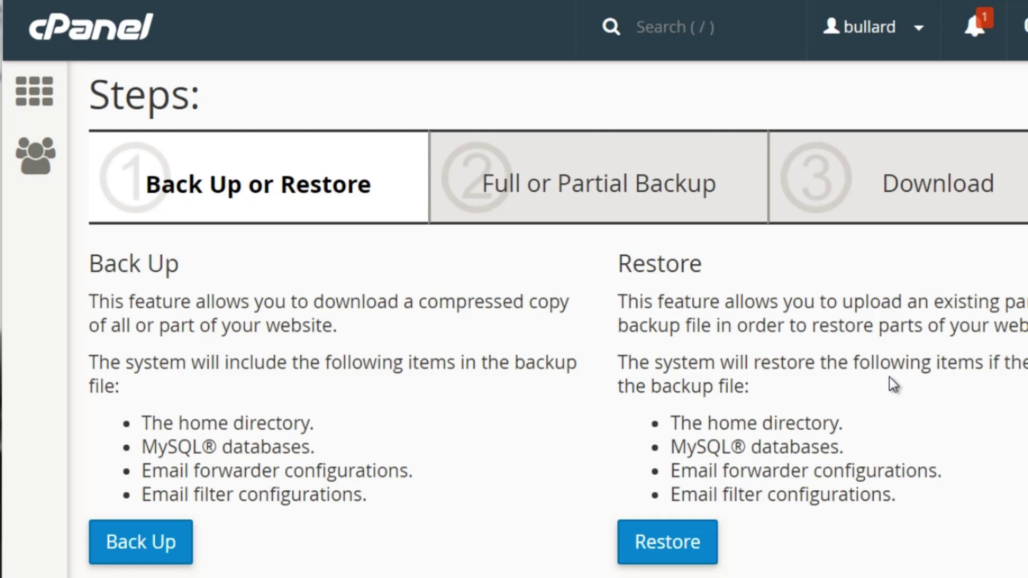
{"action": "left_click", "coordinate": [693, 547]}
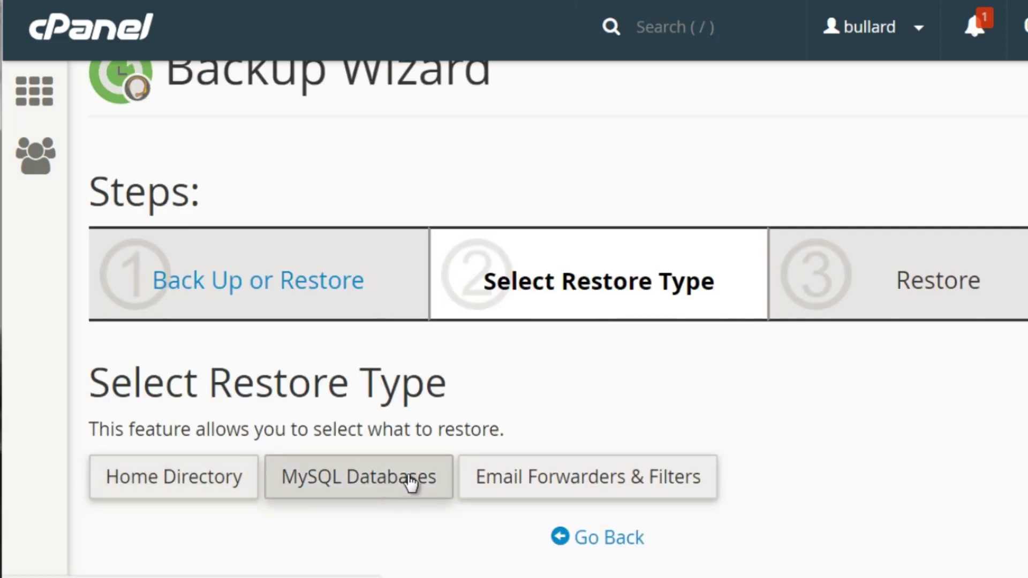
{"action": "left_click", "coordinate": [230, 488]}
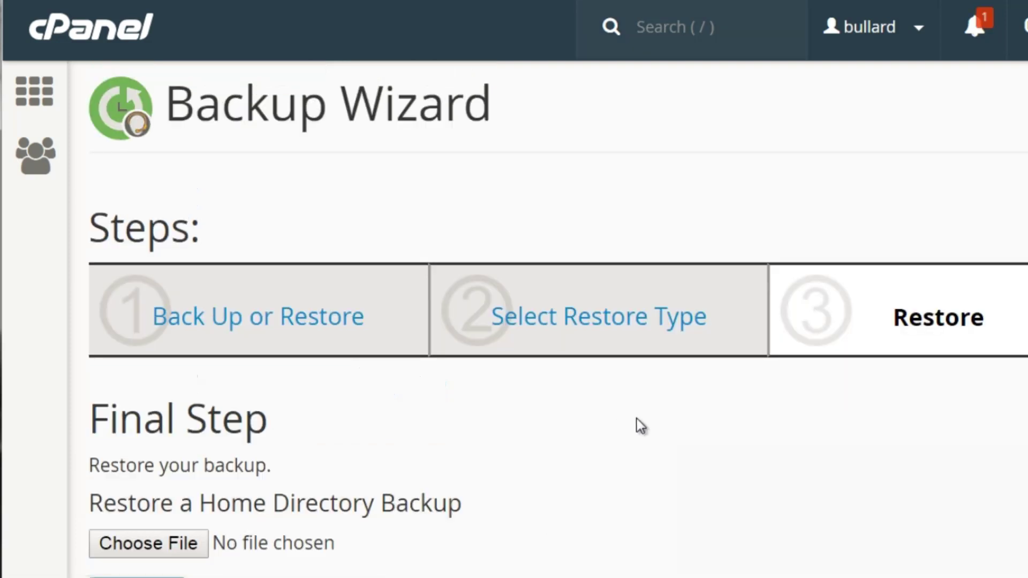
{"action": "scroll", "coordinate": [528, 340], "scroll_direction": "down", "scroll_amount": 2}
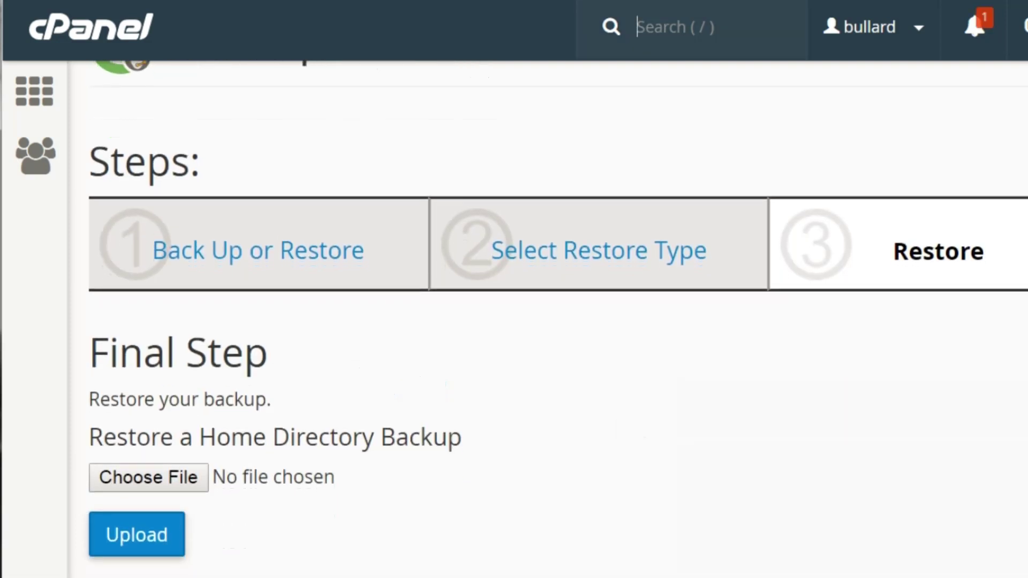